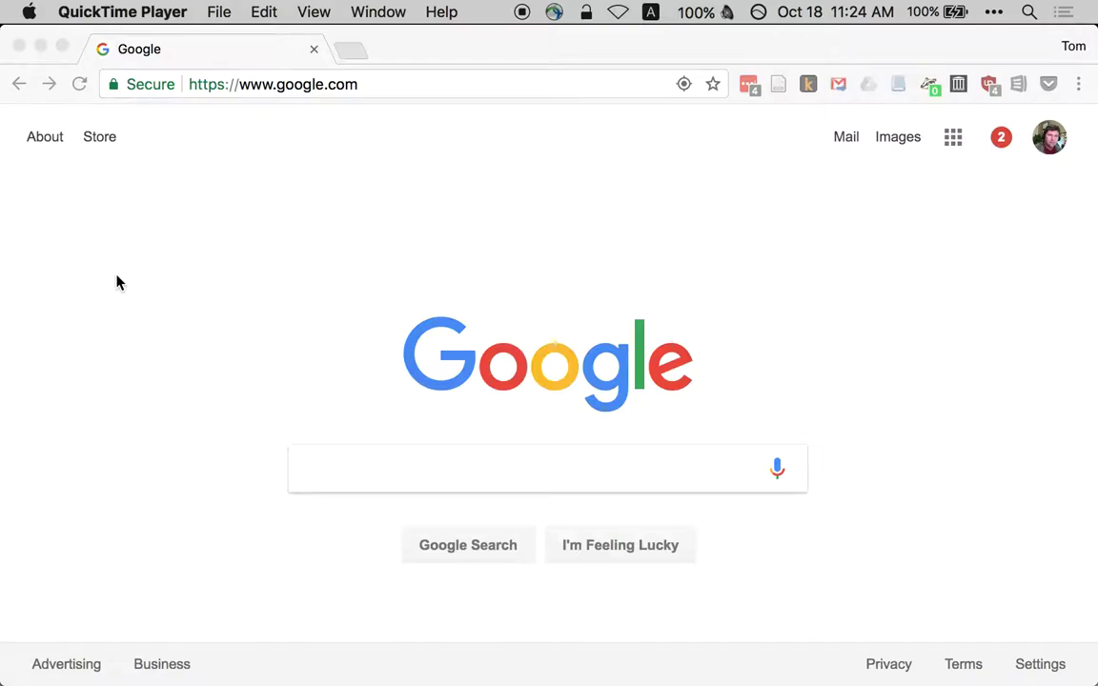
# Search Google for "eagle inscriptions" and open the EAGLE project's Inscriptions Search Engine page.
pyautogui.click(373, 473)
pyautogui.write('eag')
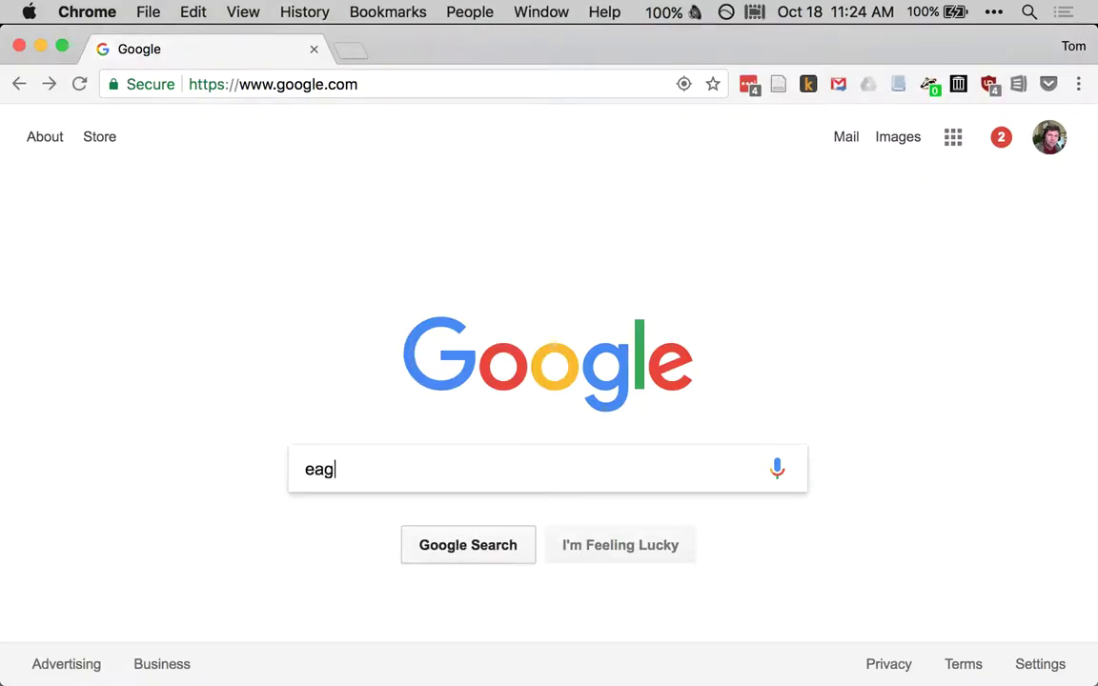
pyautogui.write('le ins')
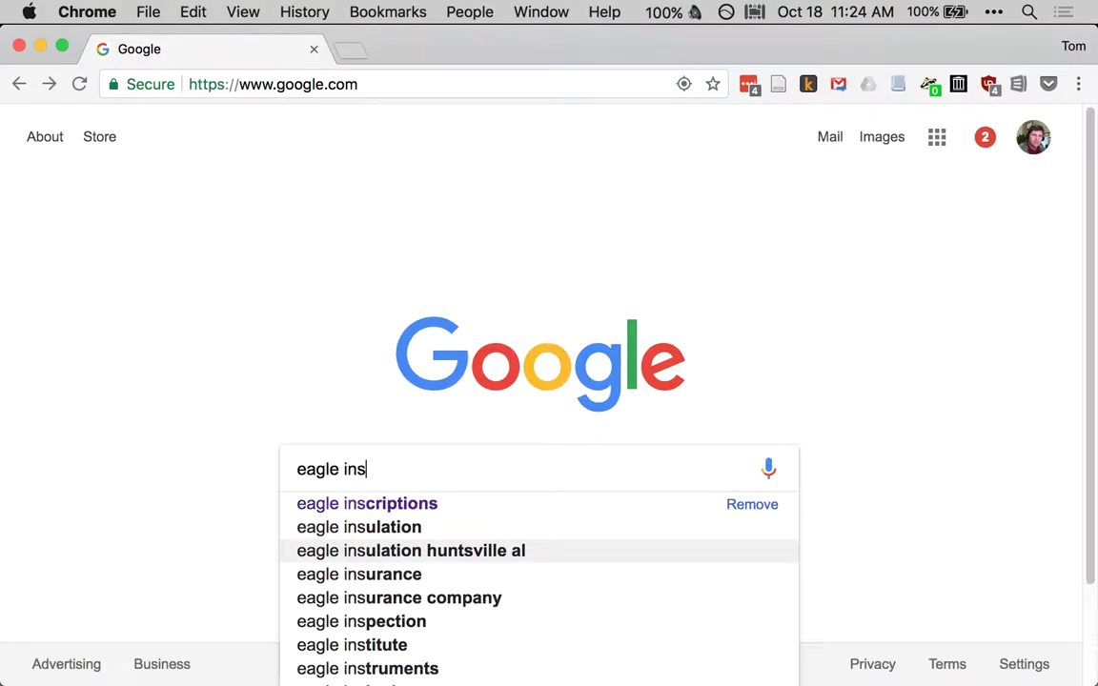
pyautogui.click(387, 508)
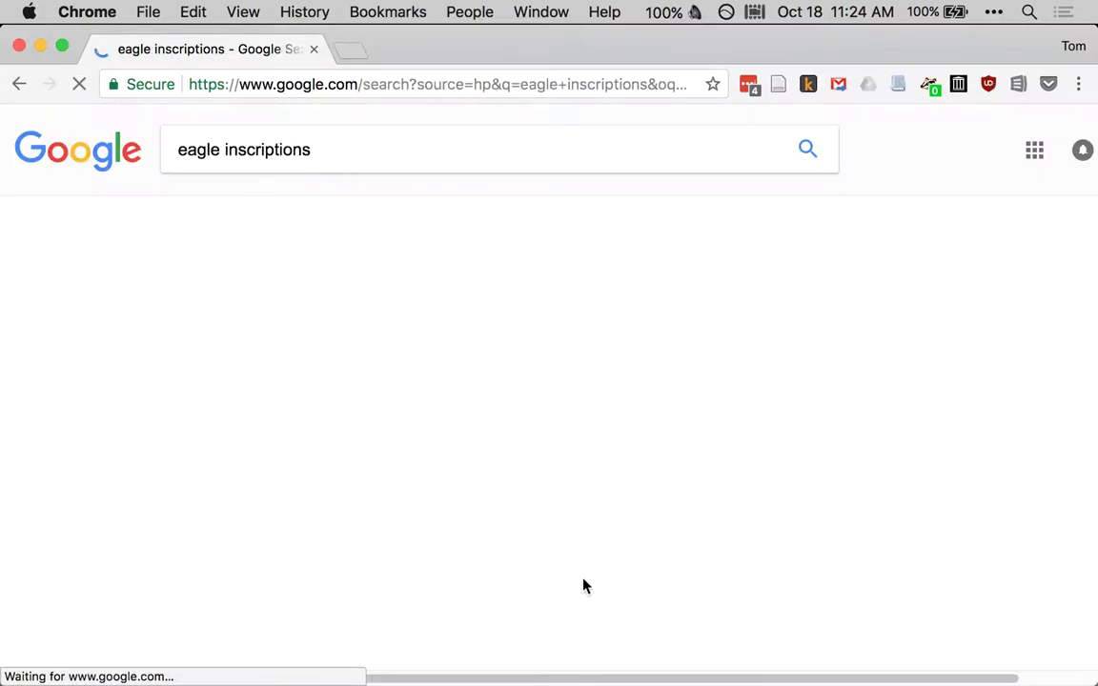
pyautogui.click(481, 310)
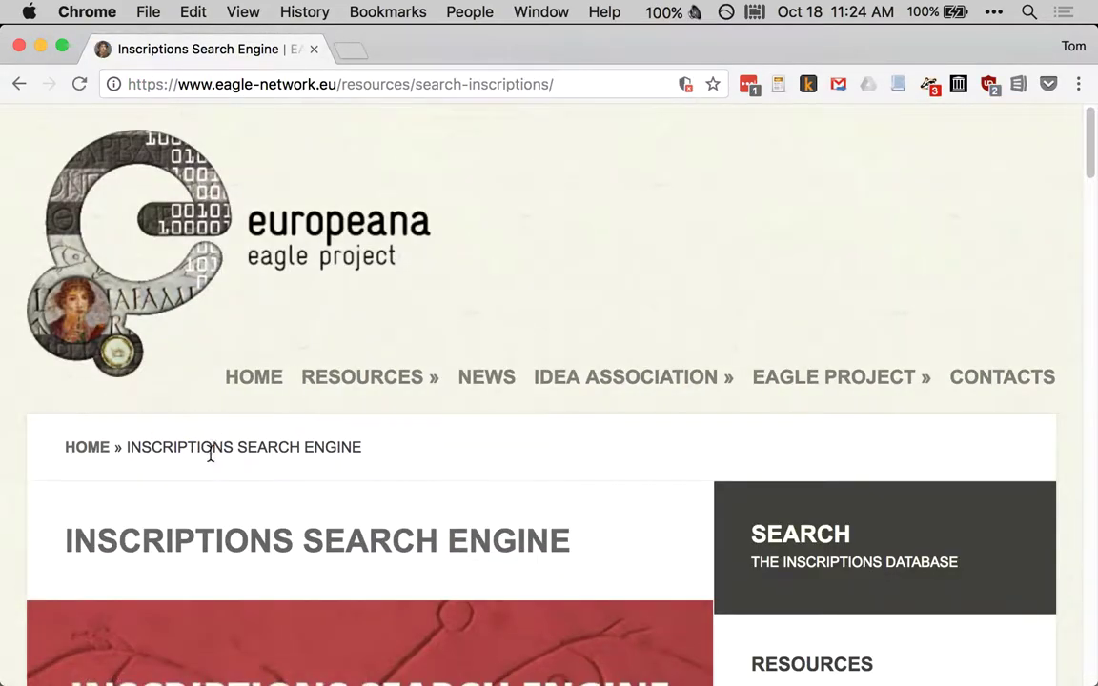
# Open the EAGLE portal's basic inscription search in a new tab and run a free-text search for "itinerarium".
pyautogui.scroll(-5, 485, 487)
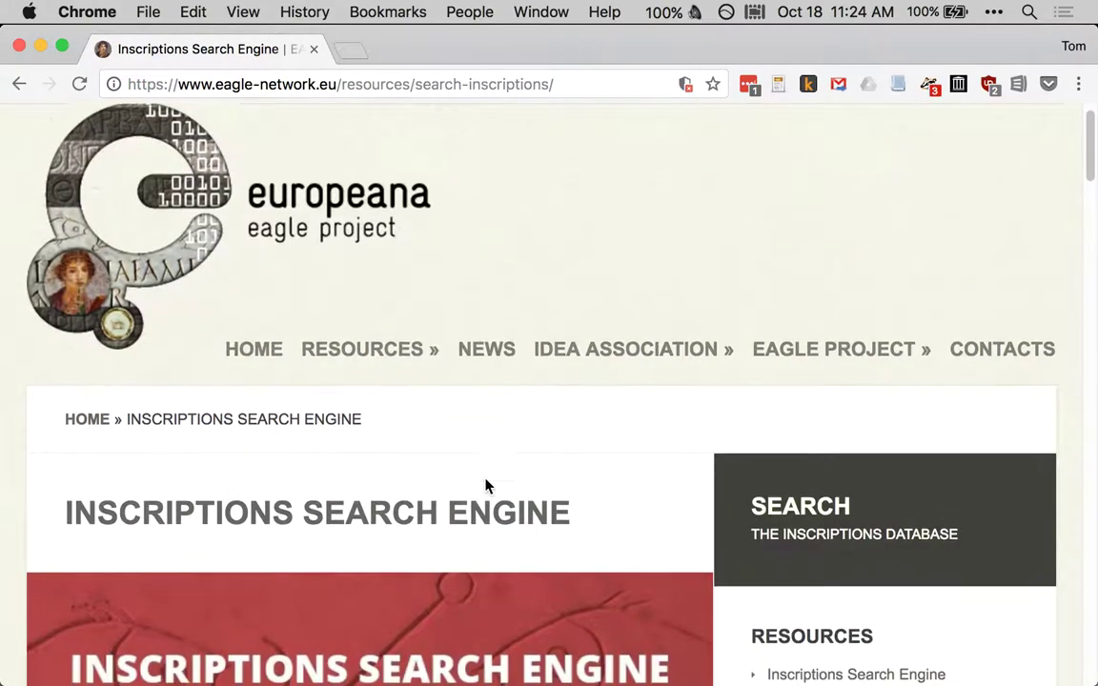
pyautogui.scroll(-4, 485, 487)
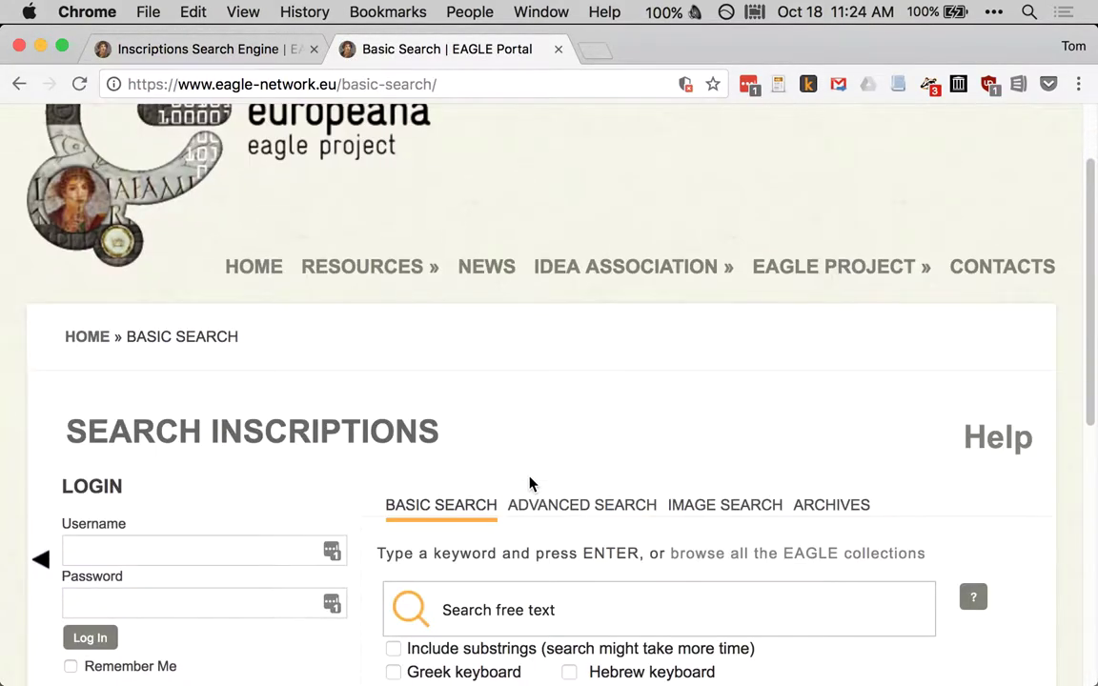
pyautogui.scroll(-2, 532, 486)
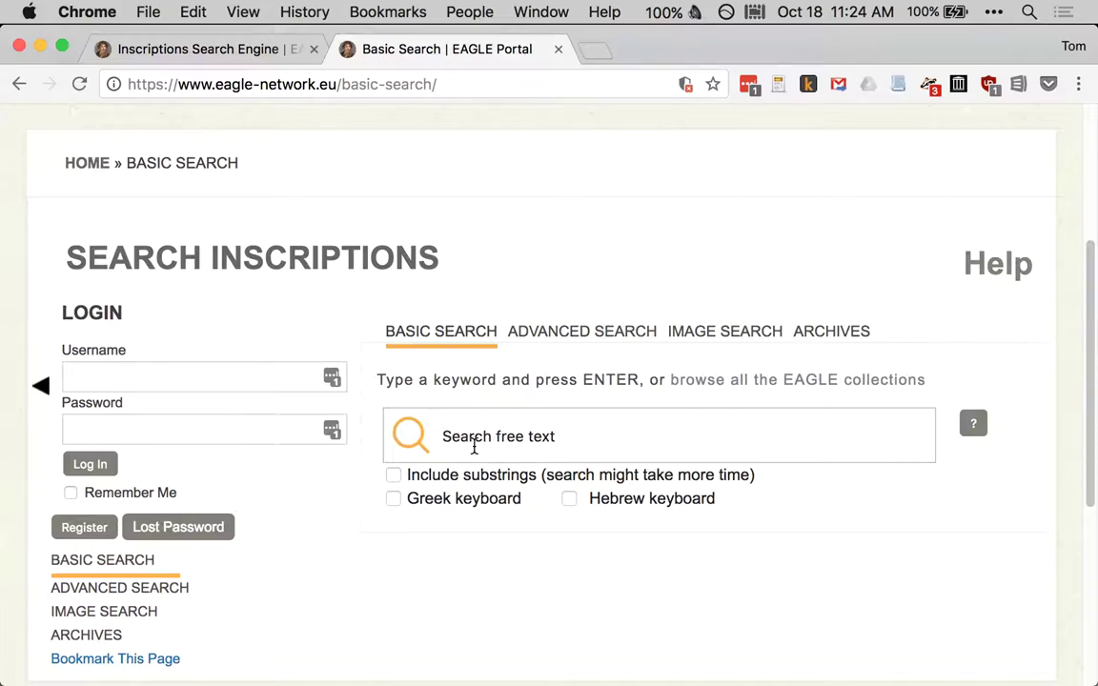
pyautogui.write('int')
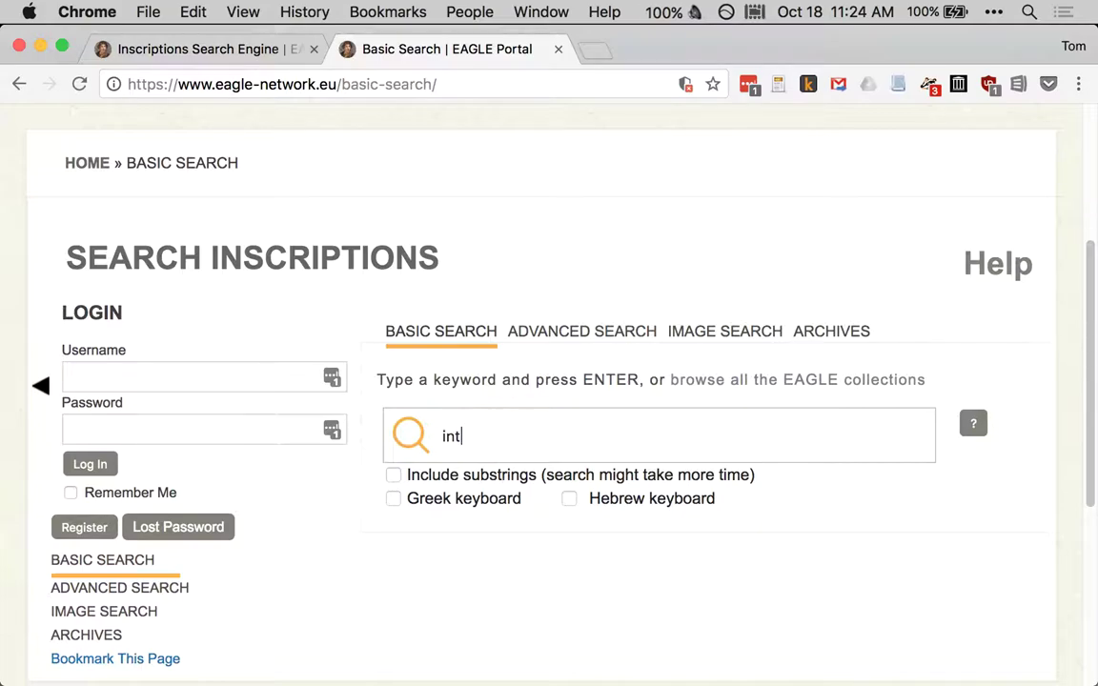
pyautogui.press('BackSpace')
pyautogui.press('BackSpace')
pyautogui.press('BackSpace')
pyautogui.write('itinerarium')
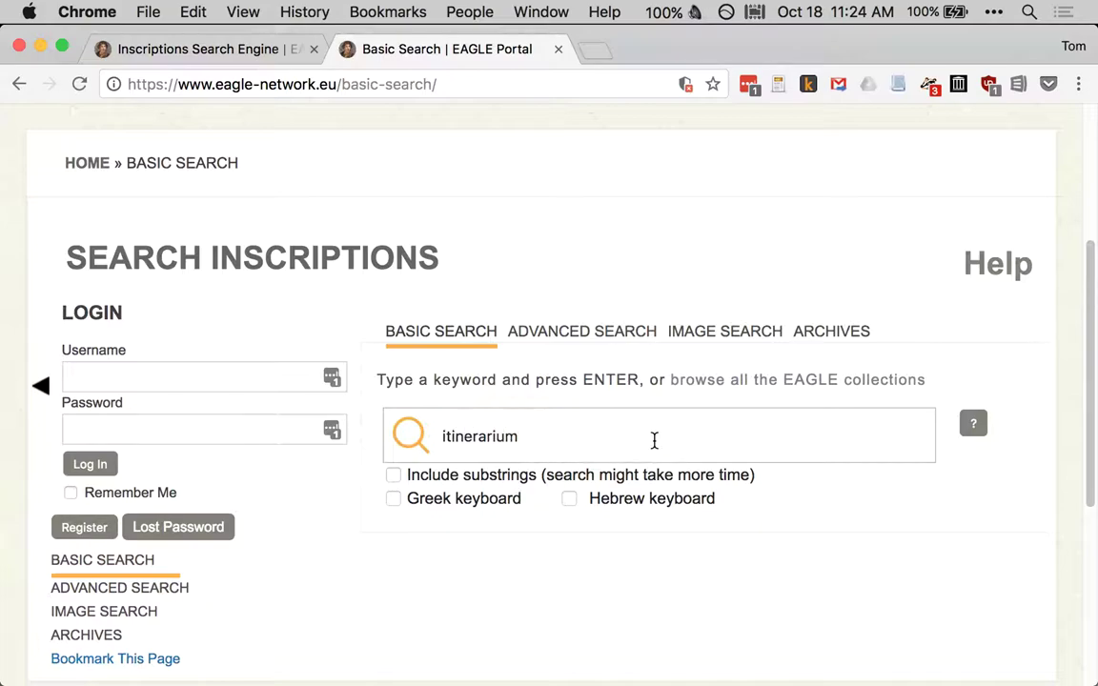
pyautogui.press('Return')
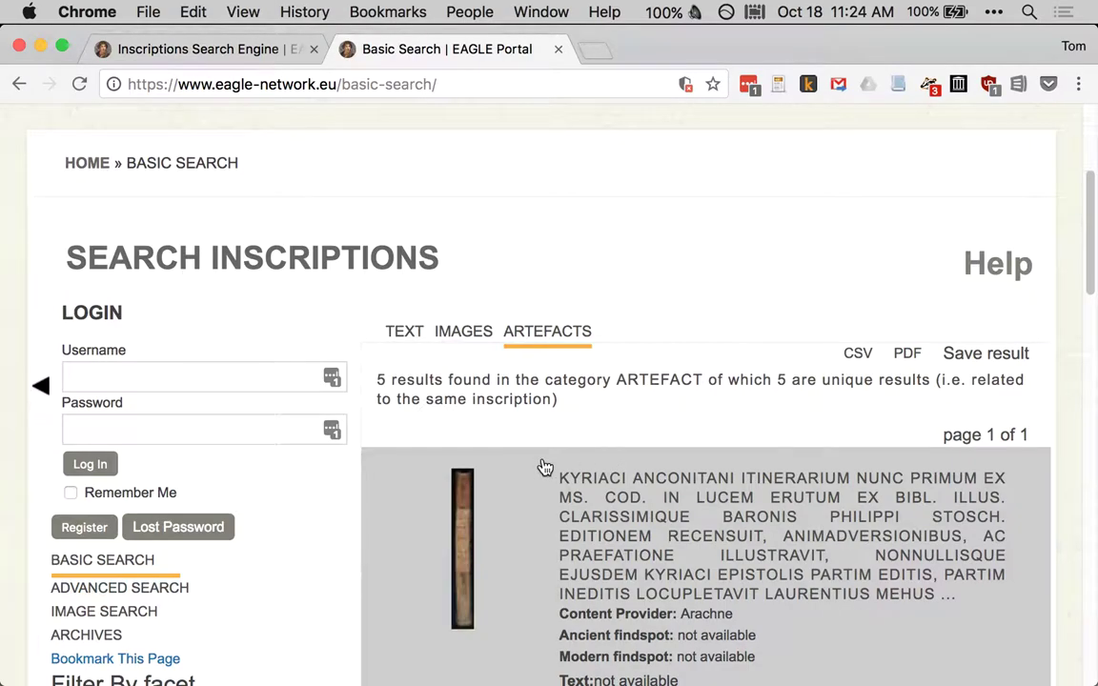
# Look through the artefact results and open the Forum Clodii inscription dated 193 AD - 211 AD.
pyautogui.tripleClick(400, 381)
pyautogui.scroll(-4, 624, 448)
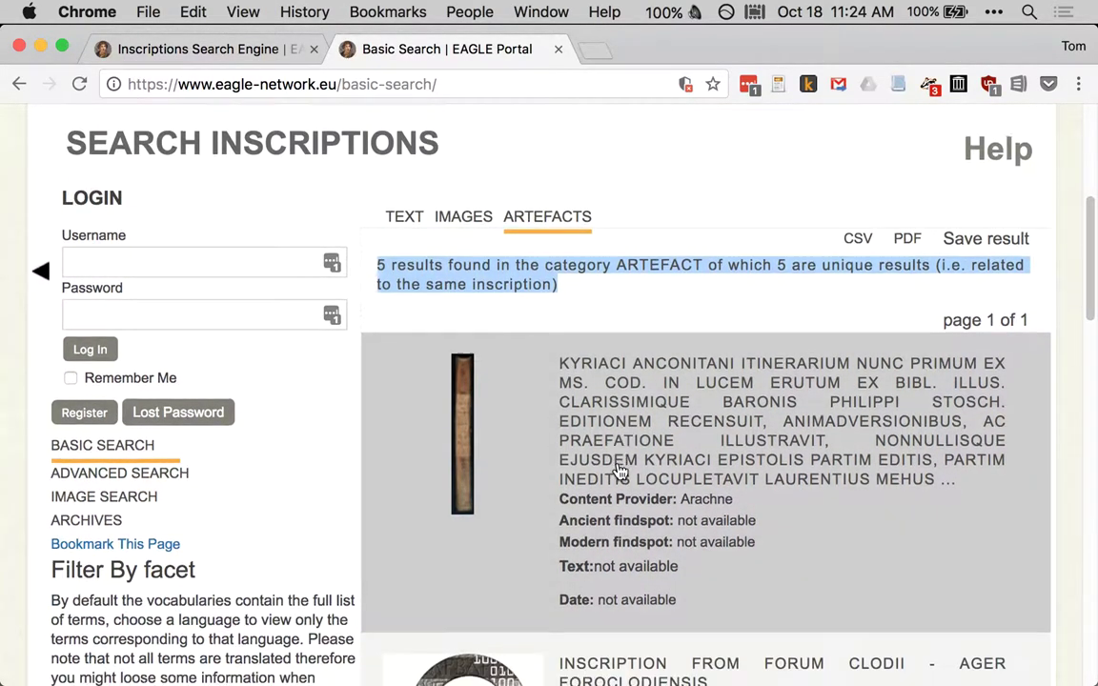
pyautogui.scroll(-1, 629, 465)
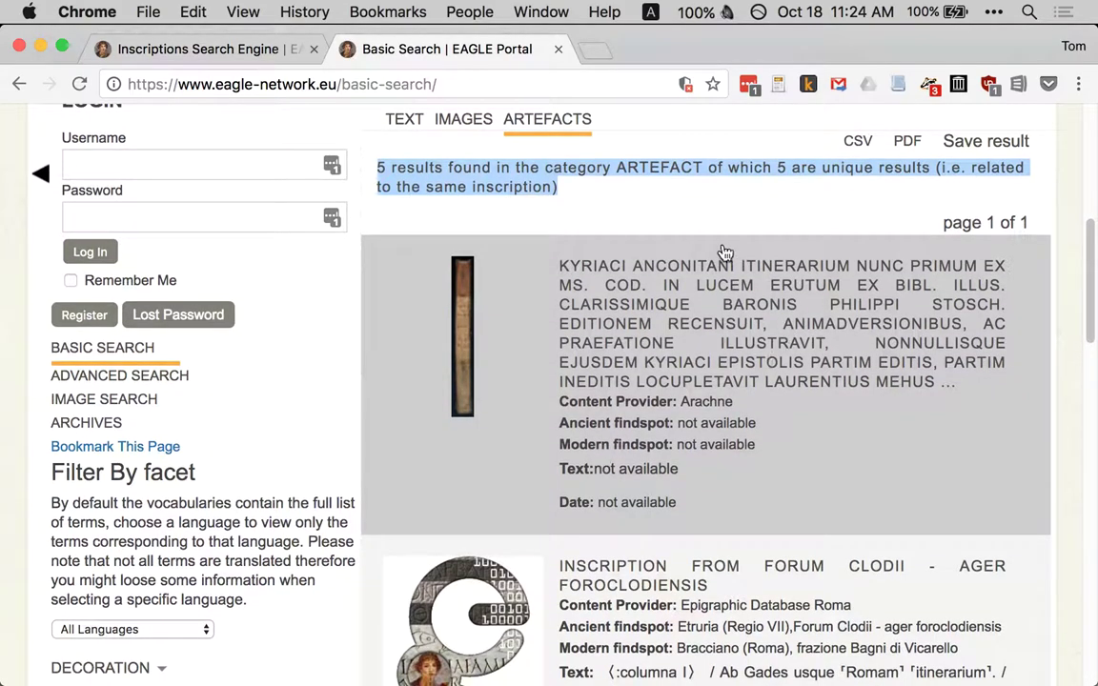
pyautogui.scroll(-5, 713, 369)
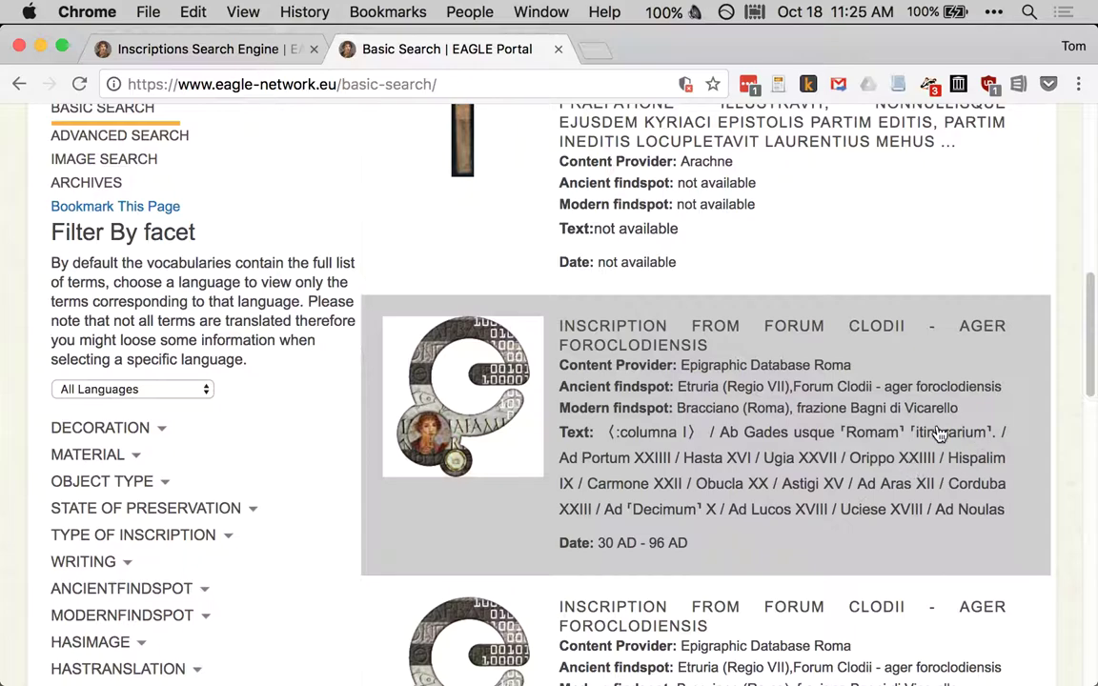
pyautogui.scroll(-1, 750, 473)
pyautogui.scroll(-5, 750, 474)
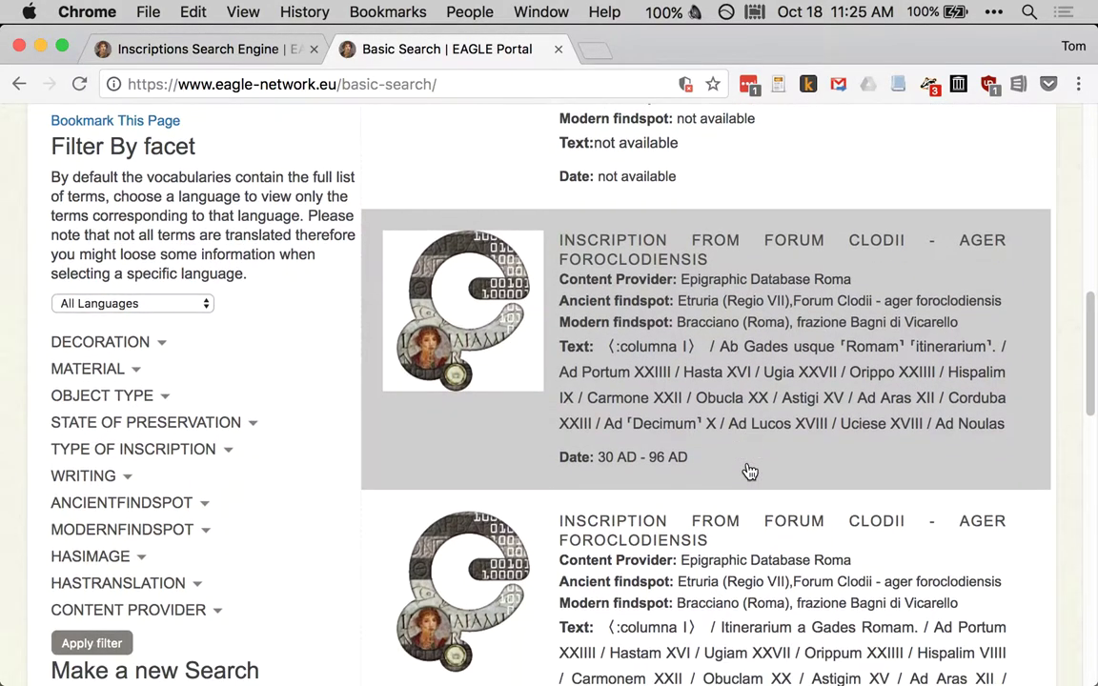
pyautogui.scroll(-2, 755, 546)
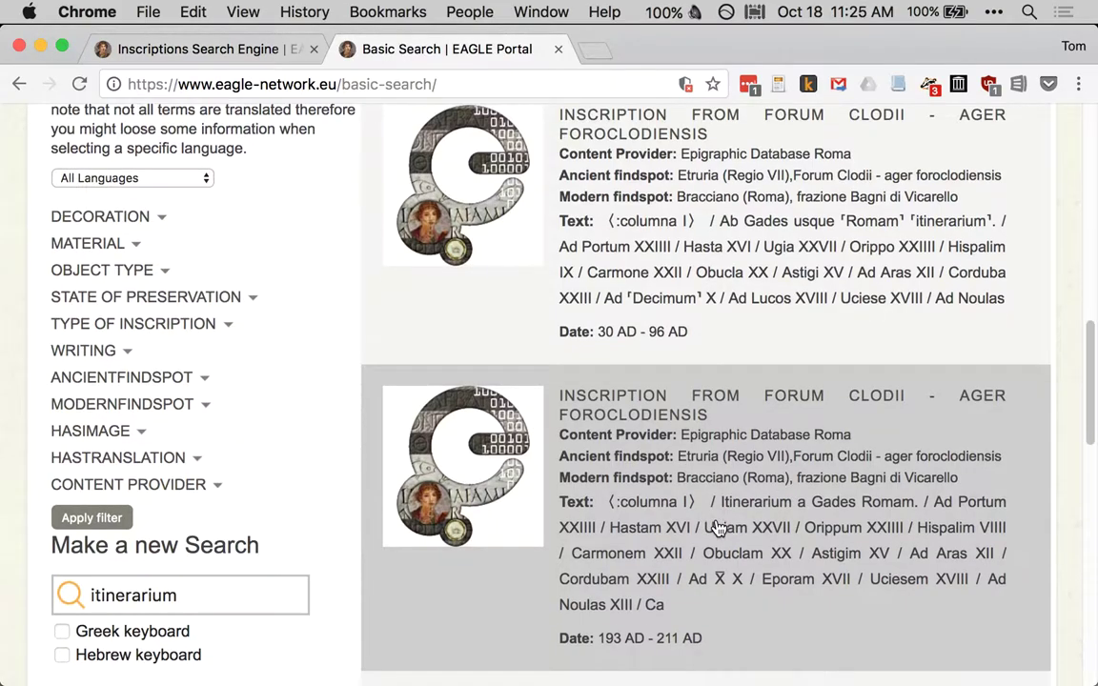
pyautogui.scroll(-2, 715, 524)
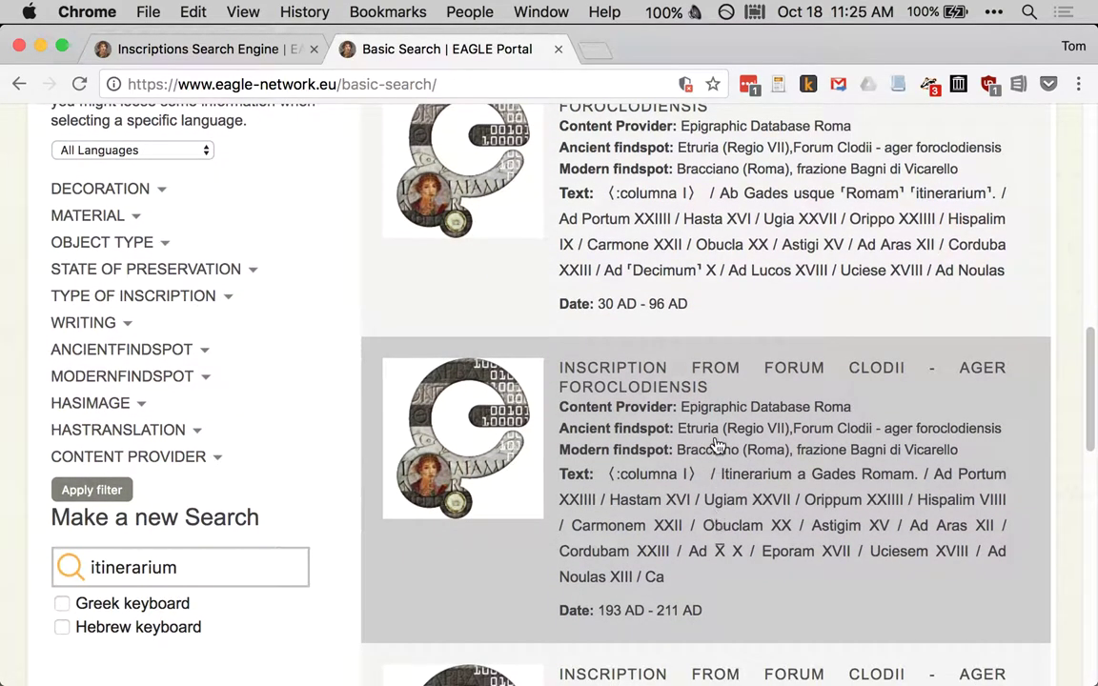
pyautogui.click(684, 390)
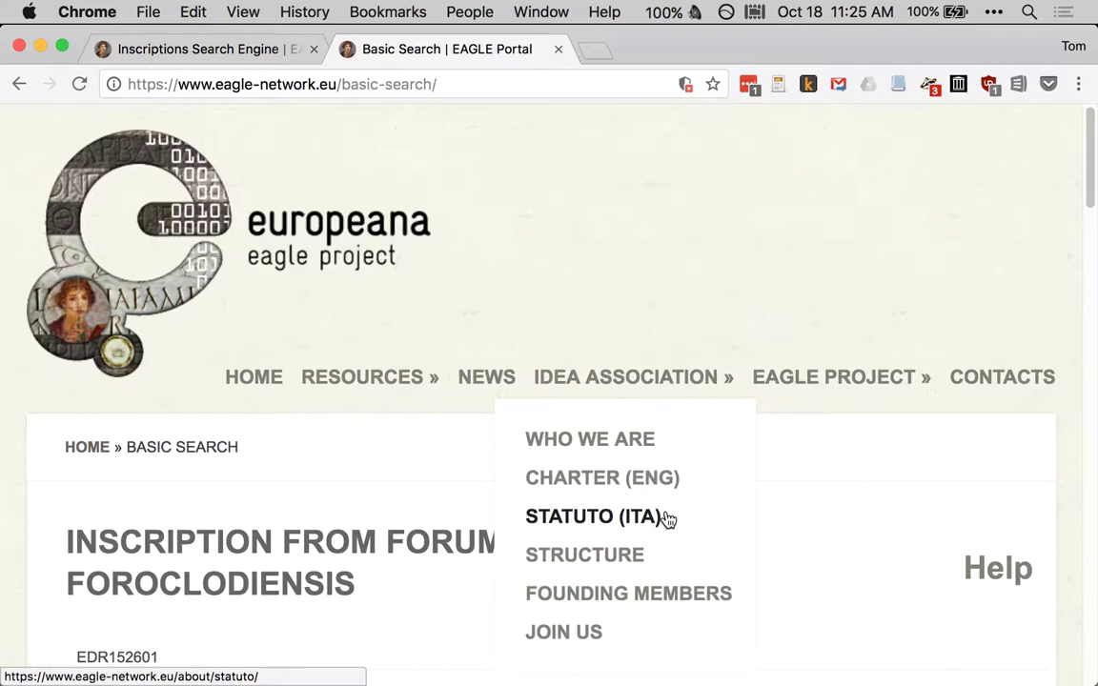
# Review the inscription's details and open its original source record in the Epigraphic Database Roma.
pyautogui.scroll(-5, 313, 500)
pyautogui.scroll(-5, 612, 545)
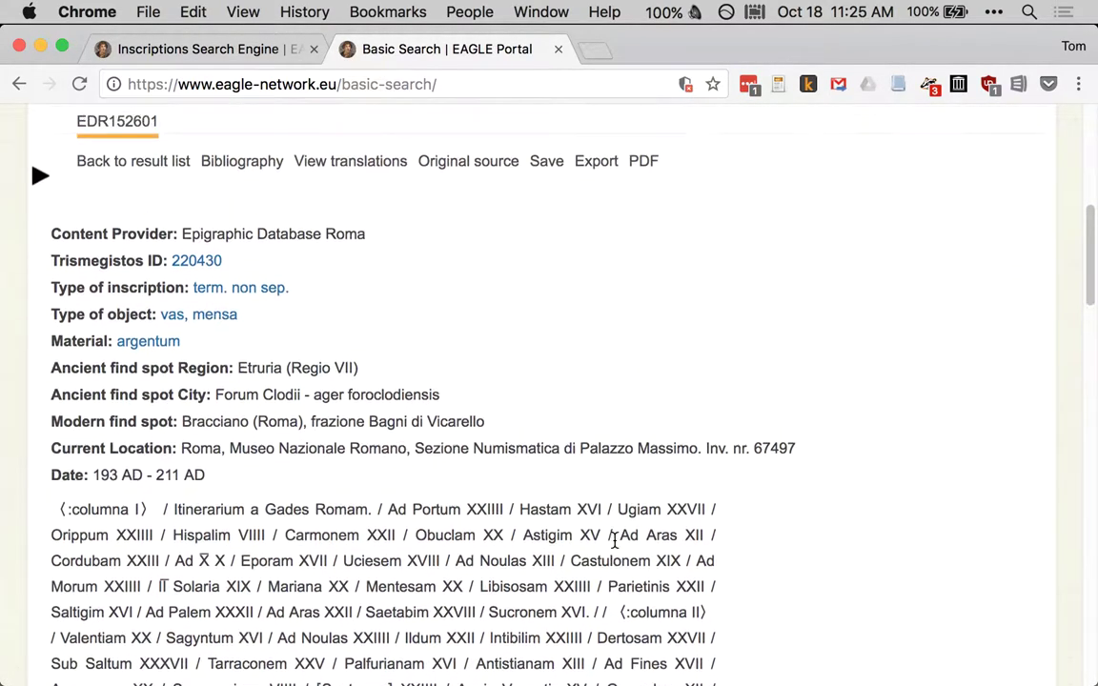
pyautogui.scroll(3, 536, 465)
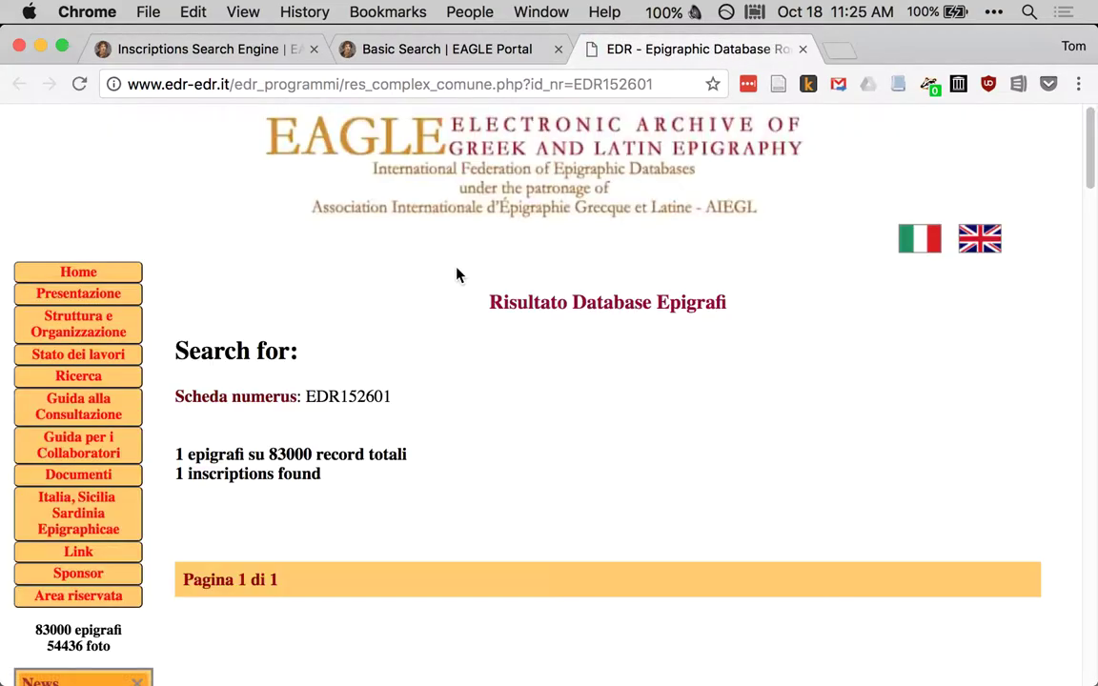
# Examine the catalogue details and the full column-by-column text of record EDR152601.
pyautogui.scroll(-5, 806, 533)
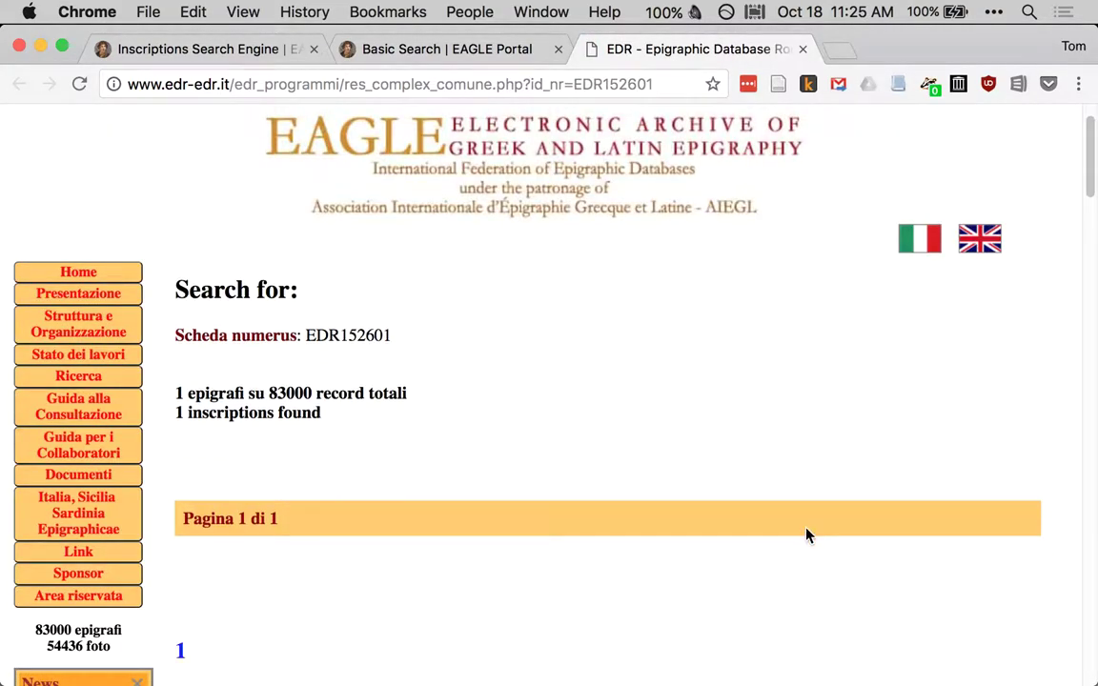
pyautogui.scroll(-5, 809, 532)
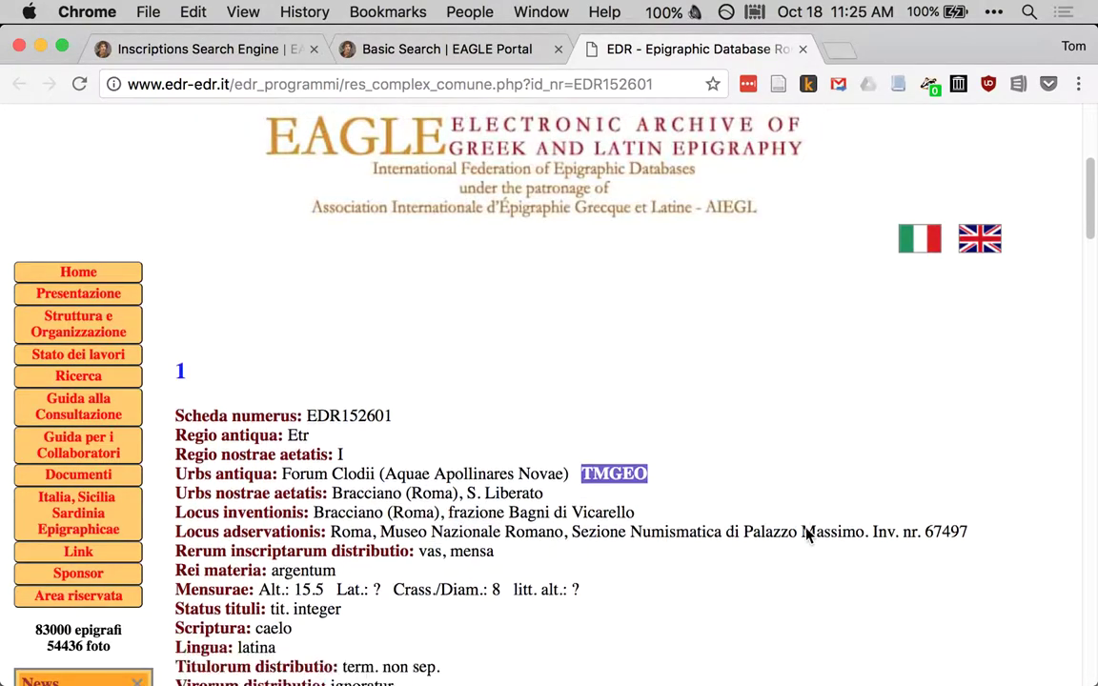
pyautogui.scroll(2, 809, 531)
pyautogui.click(320, 400)
pyautogui.moveTo(320, 400); pyautogui.dragTo(399, 399)
pyautogui.scroll(-8, 498, 454)
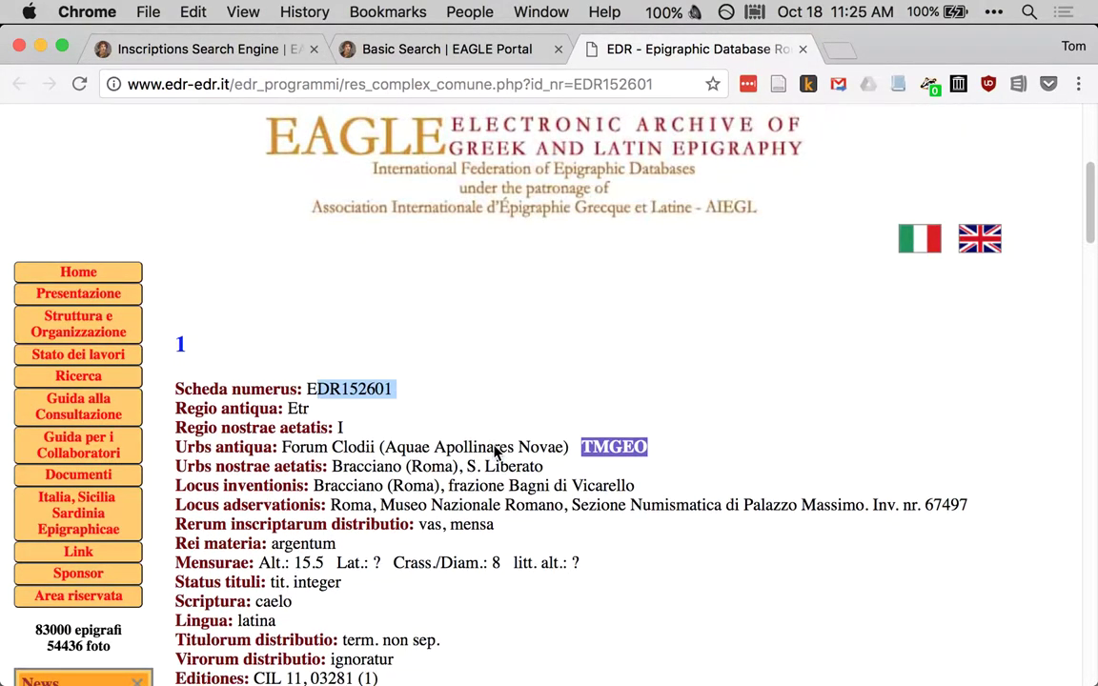
pyautogui.scroll(-12, 493, 453)
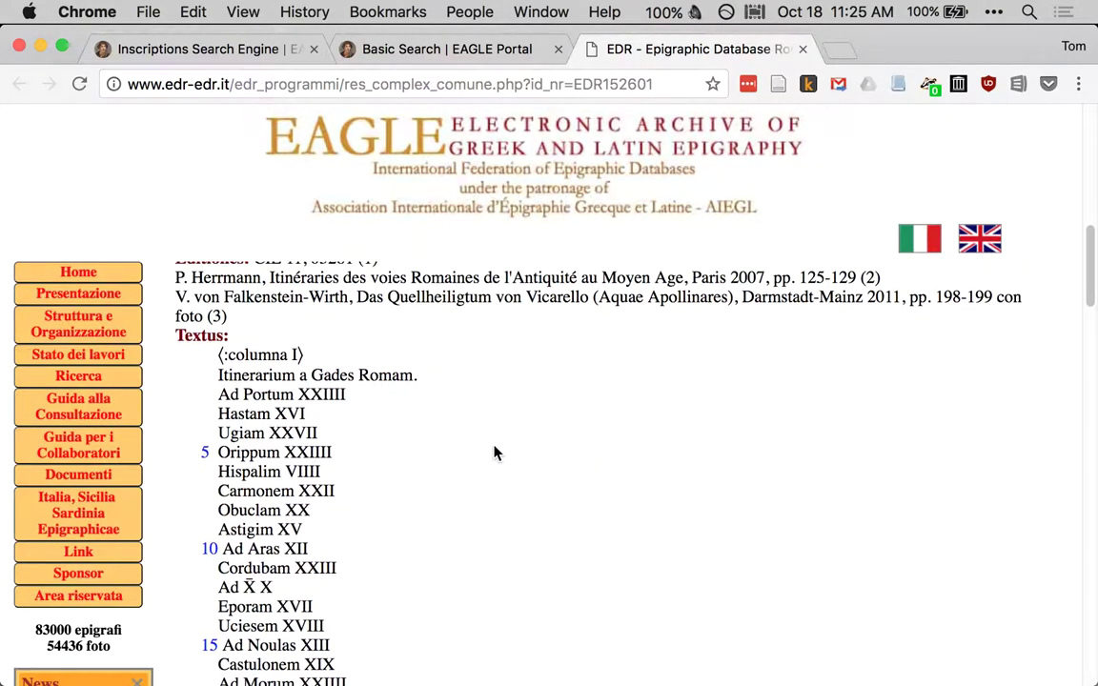
pyautogui.scroll(15, 347, 452)
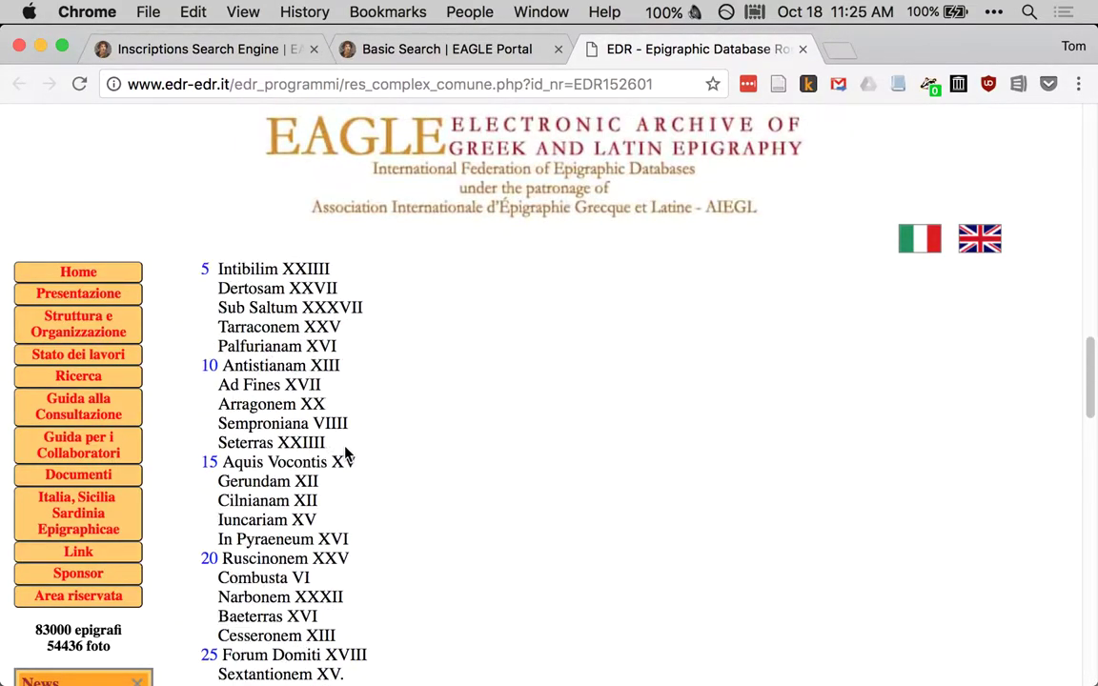
pyautogui.scroll(-5, 345, 449)
pyautogui.scroll(-6, 346, 452)
pyautogui.scroll(2, 346, 454)
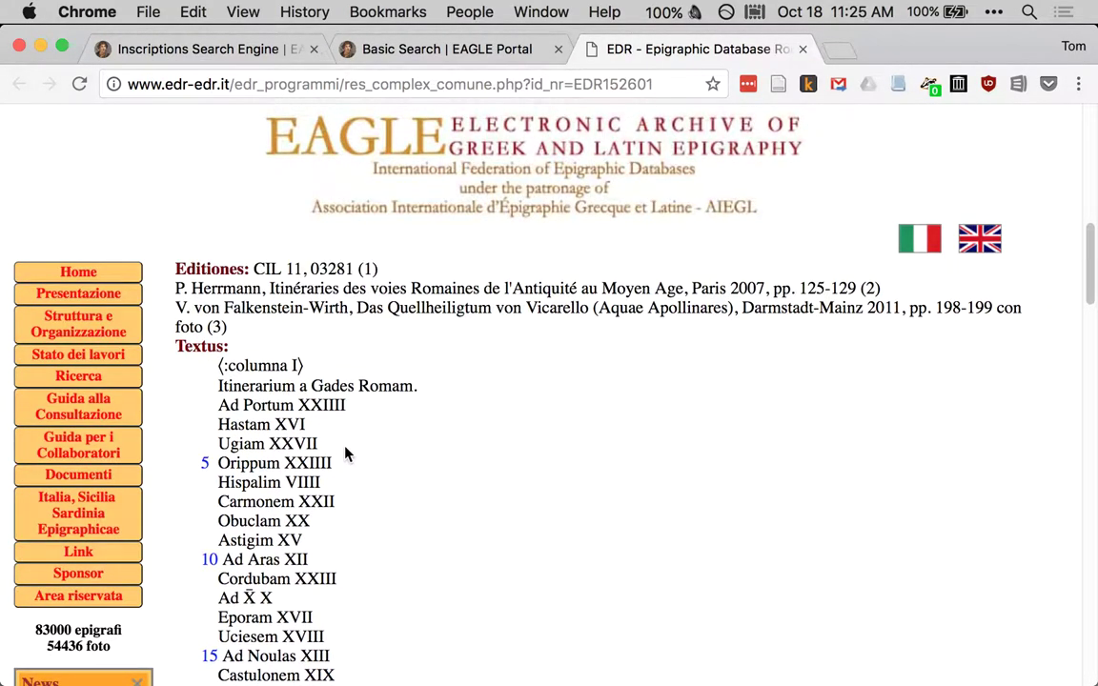
# Copy the complete inscription text, from the columna I heading through the final Sum(ma) line.
pyautogui.moveTo(218, 366); pyautogui.dragTo(543, 430)
pyautogui.rightClick(304, 355)
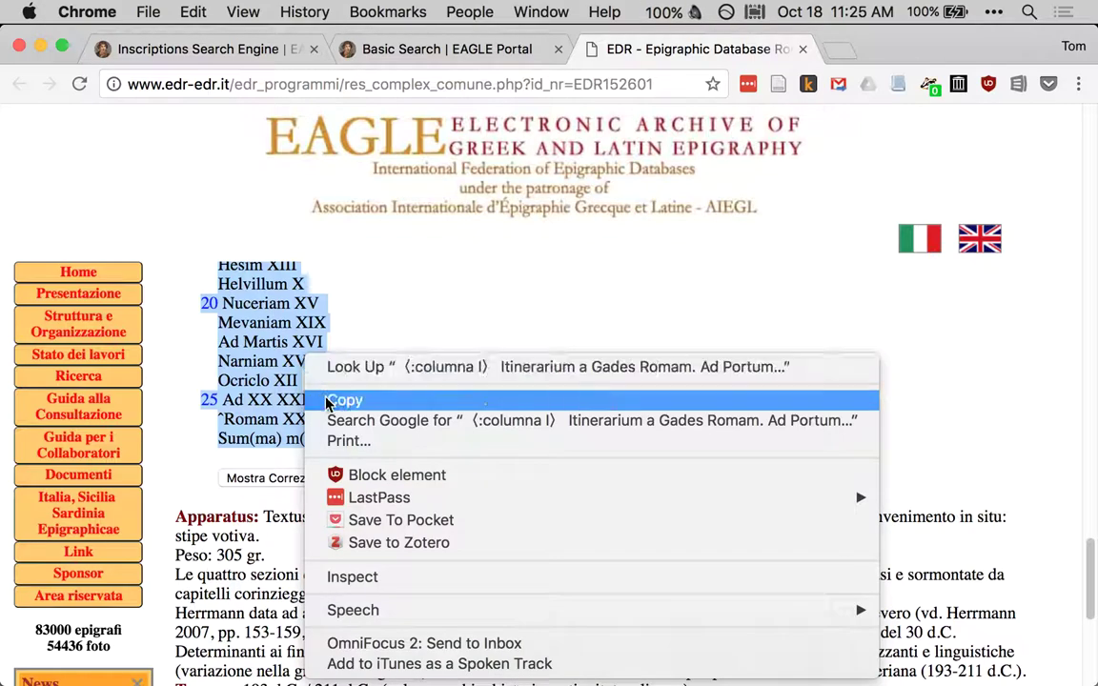
pyautogui.click(329, 398)
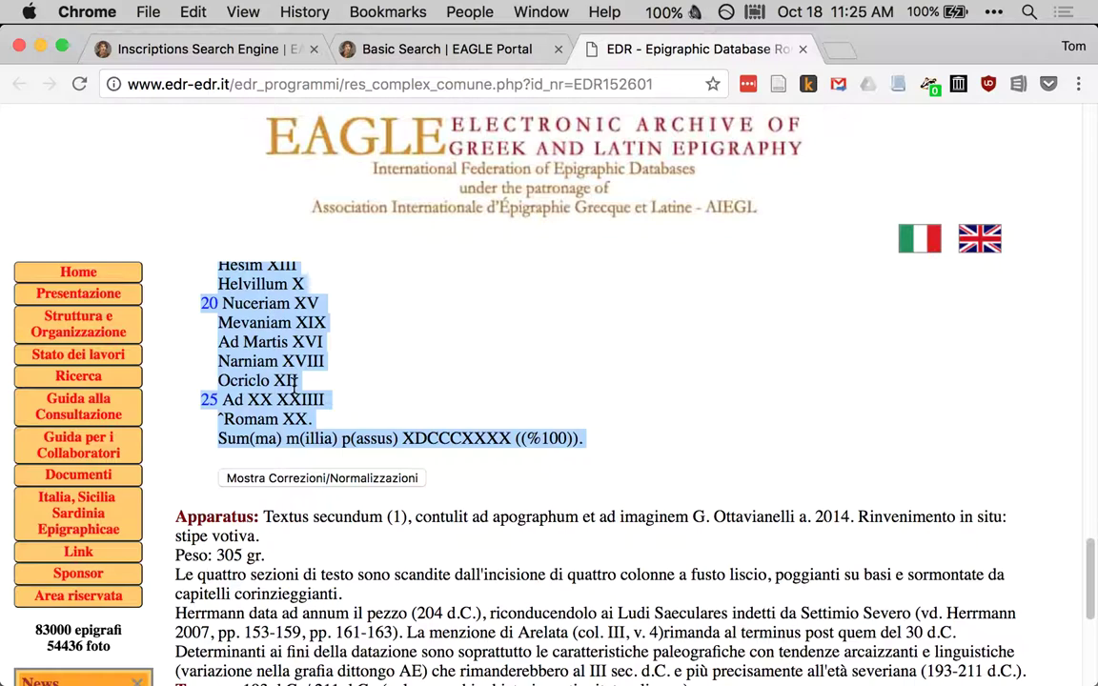
# Switch to Sublime Text and paste the copied inscription text into the empty untitled file.
pyautogui.press('super+Tab')
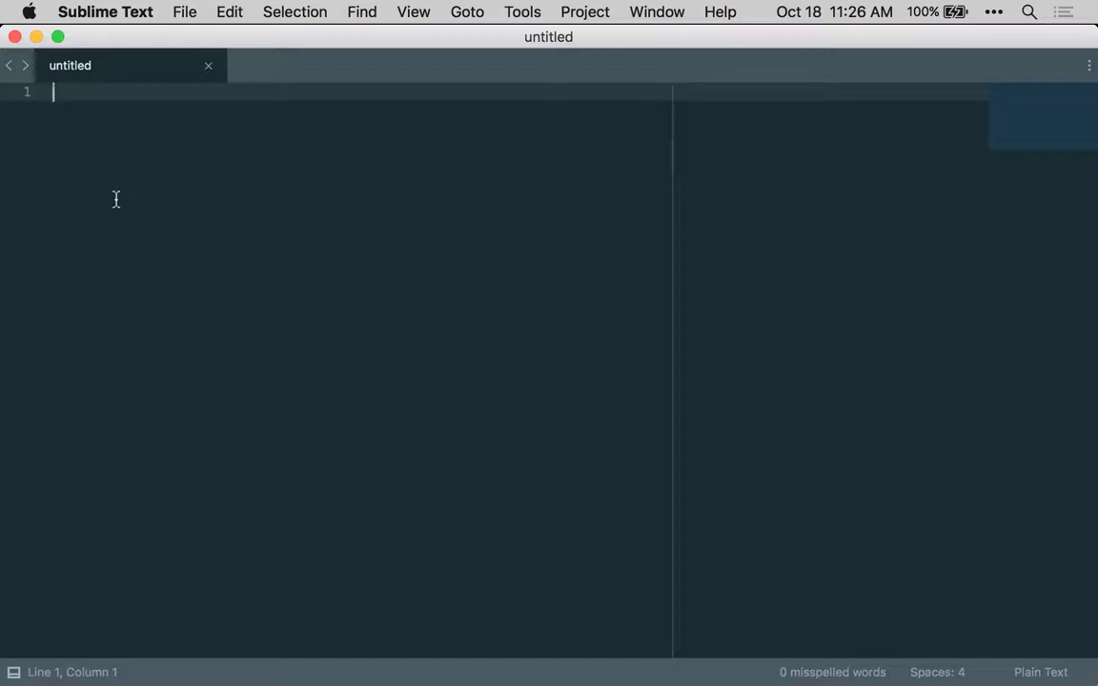
pyautogui.rightClick(121, 131)
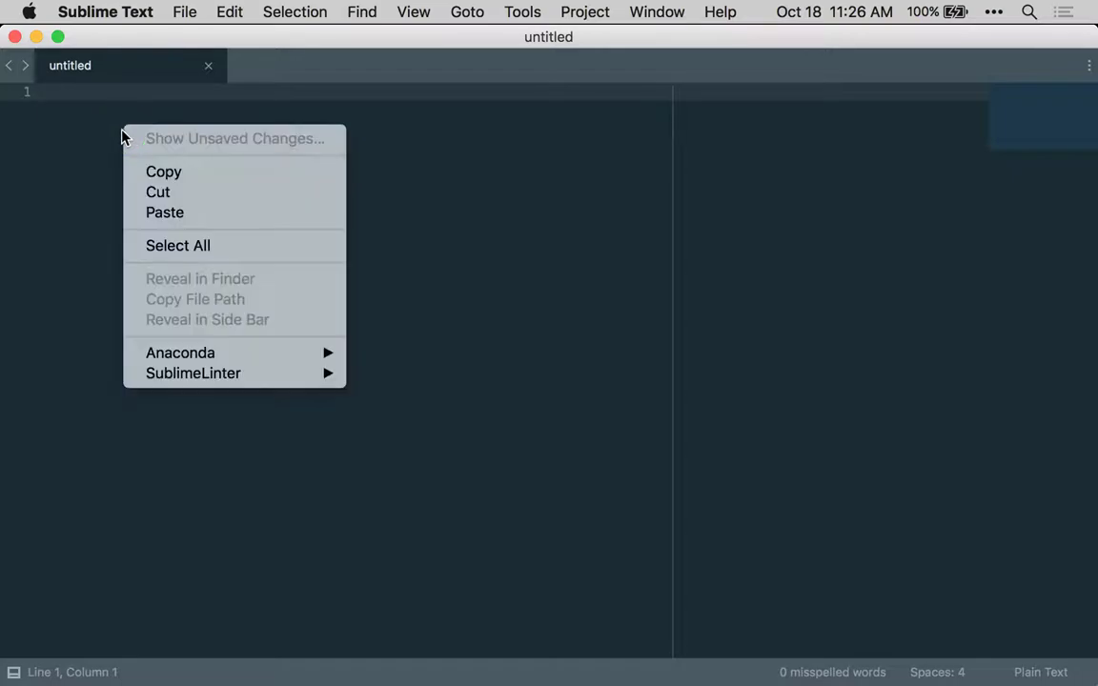
pyautogui.click(188, 213)
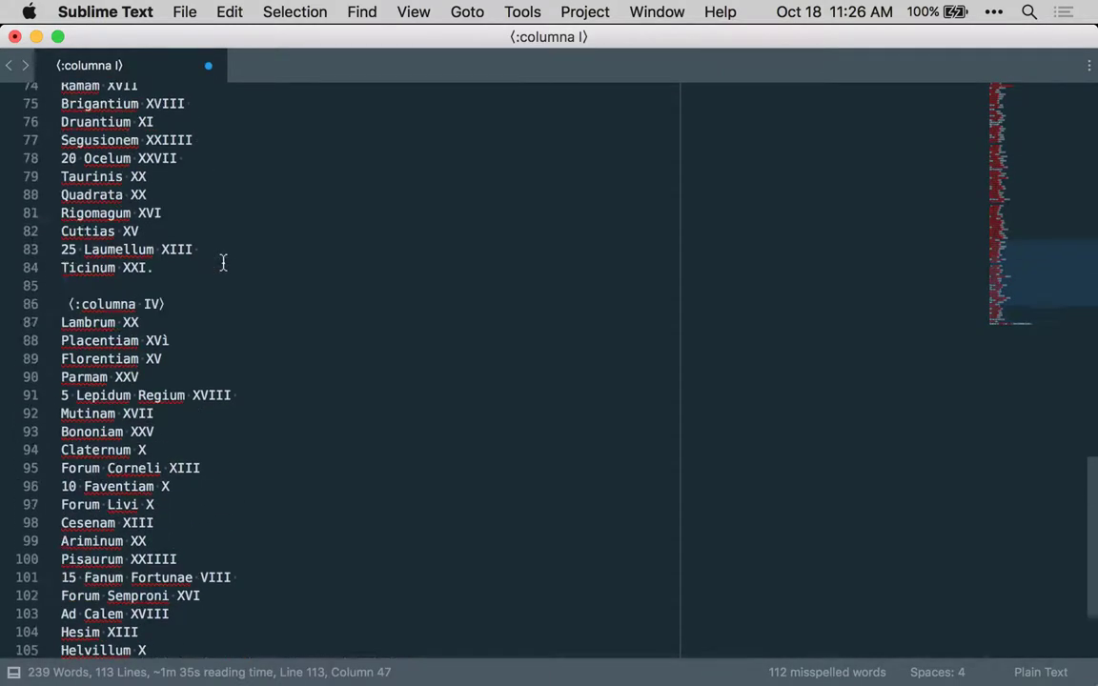
# Examine the pasted text from its beginning, checking the stray line numbers 5, 10, 15 and 20 before place names.
pyautogui.scroll(20, 223, 263)
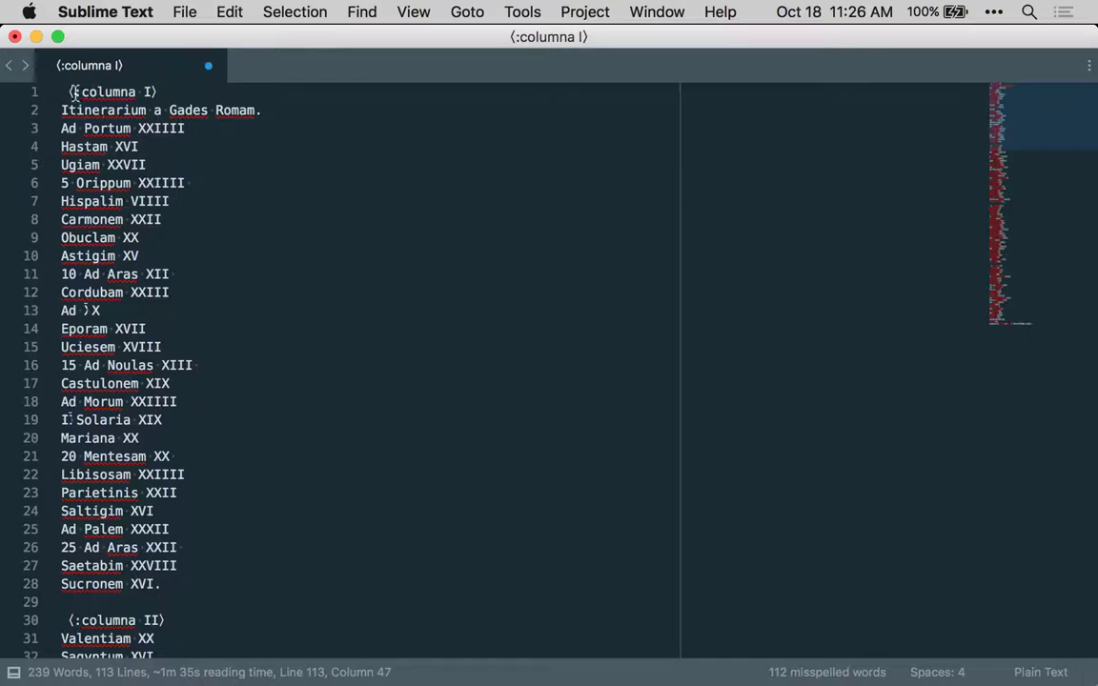
pyautogui.click(76, 183)
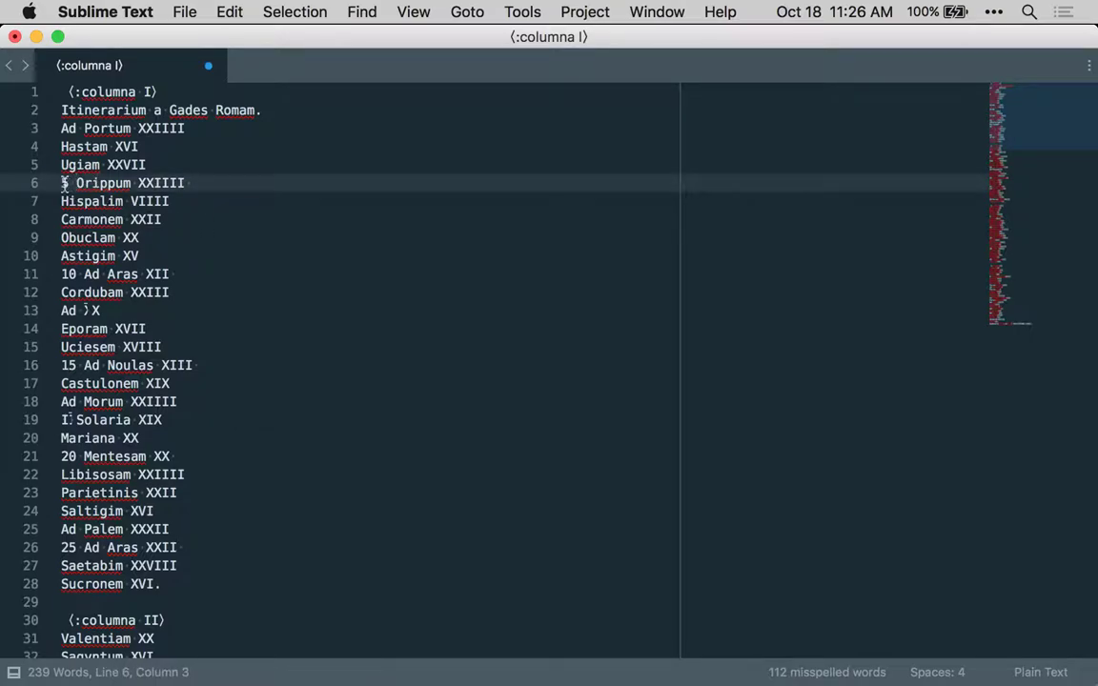
pyautogui.click(71, 183)
pyautogui.click(75, 274)
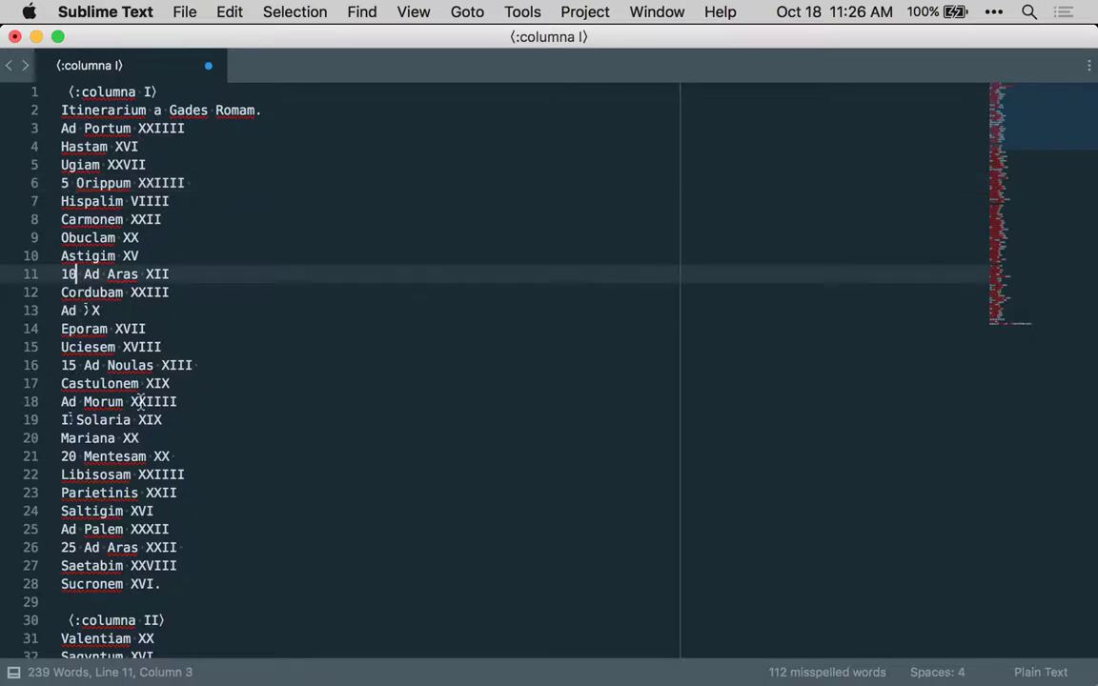
pyautogui.click(72, 365)
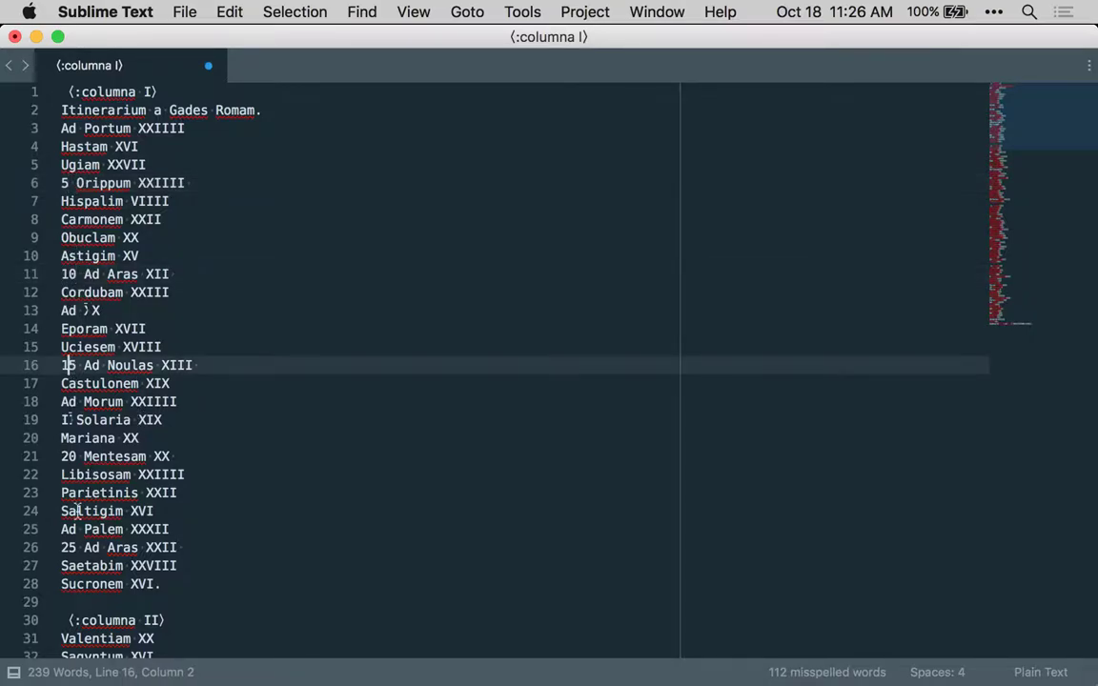
pyautogui.click(77, 456)
pyautogui.scroll(-5, 133, 448)
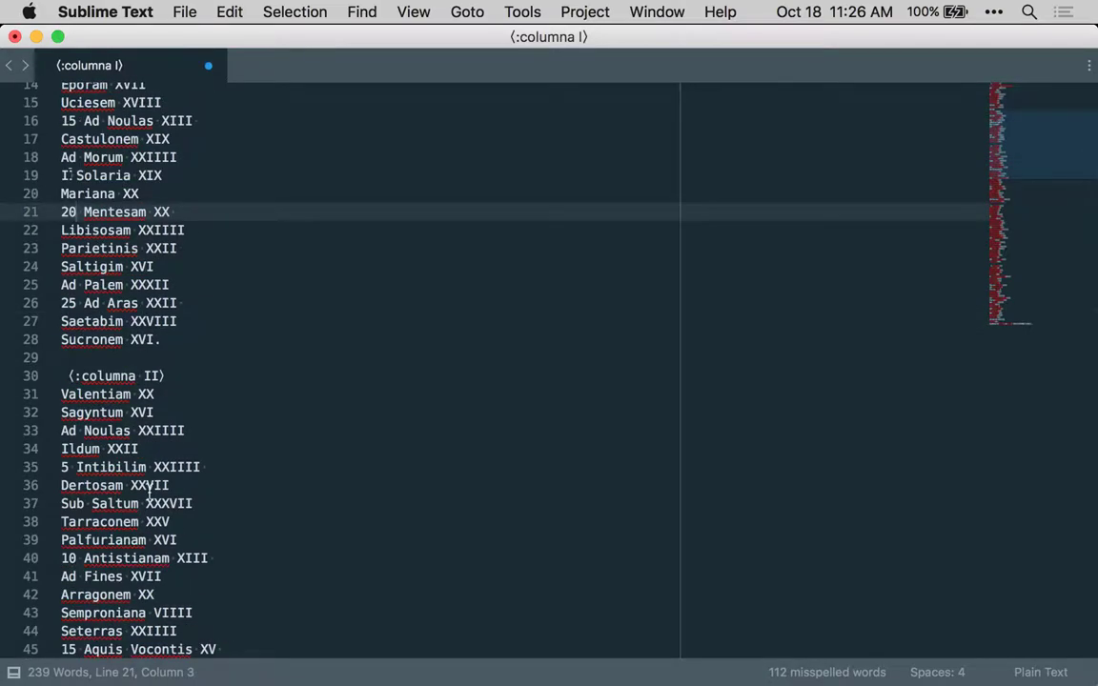
# Examine the columna headings, the title line and the stray number before Orippum to compare numbered and unnumbered lines.
pyautogui.moveTo(59, 360); pyautogui.dragTo(243, 378)
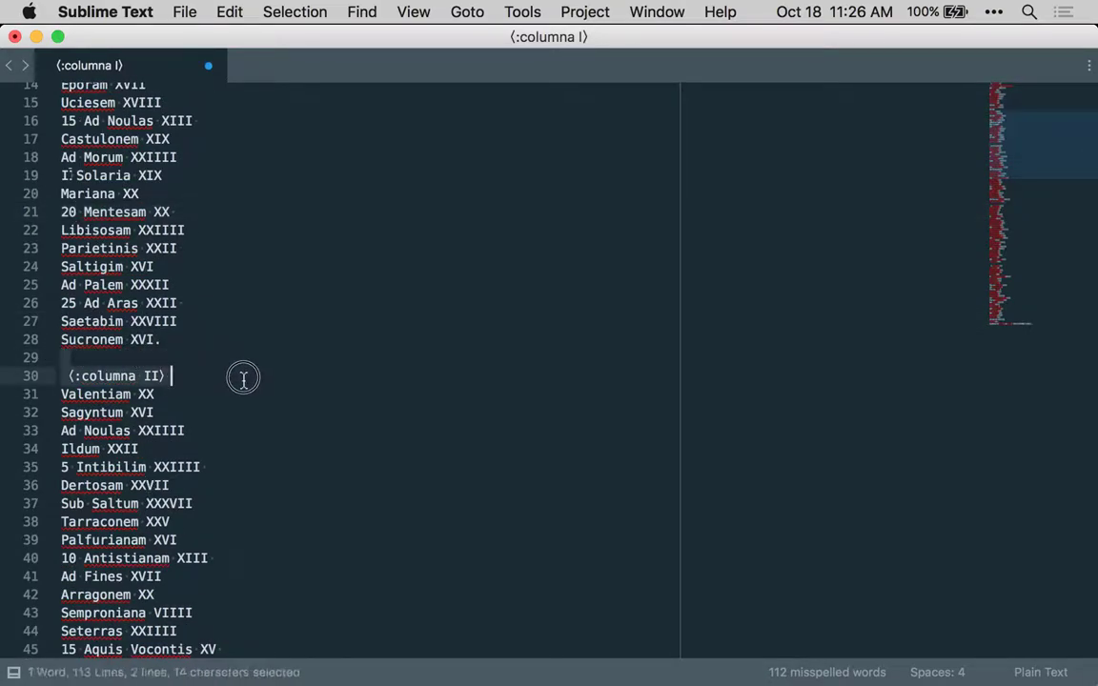
pyautogui.scroll(5, 124, 399)
pyautogui.click(103, 128)
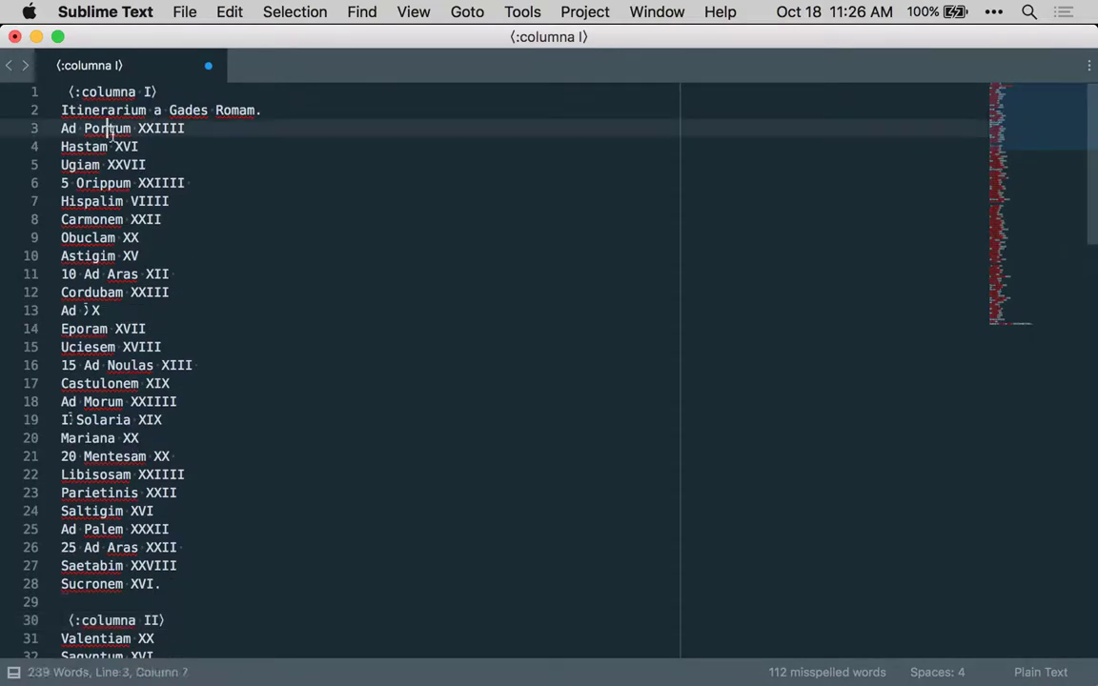
pyautogui.click(68, 91)
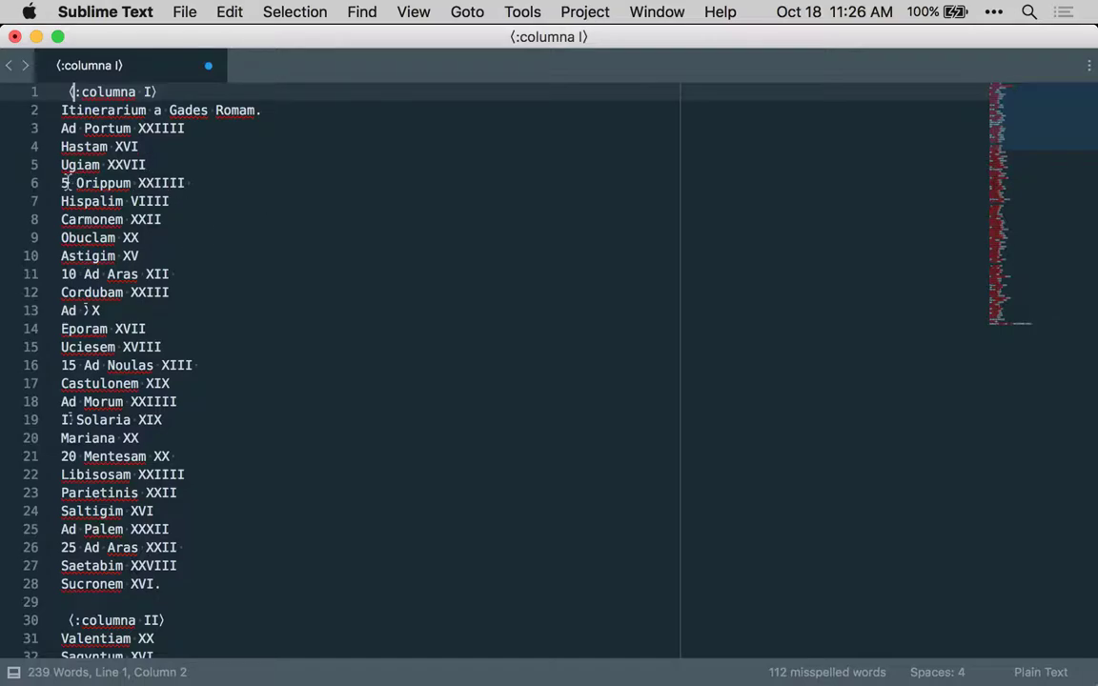
pyautogui.moveTo(59, 183); pyautogui.dragTo(69, 183)
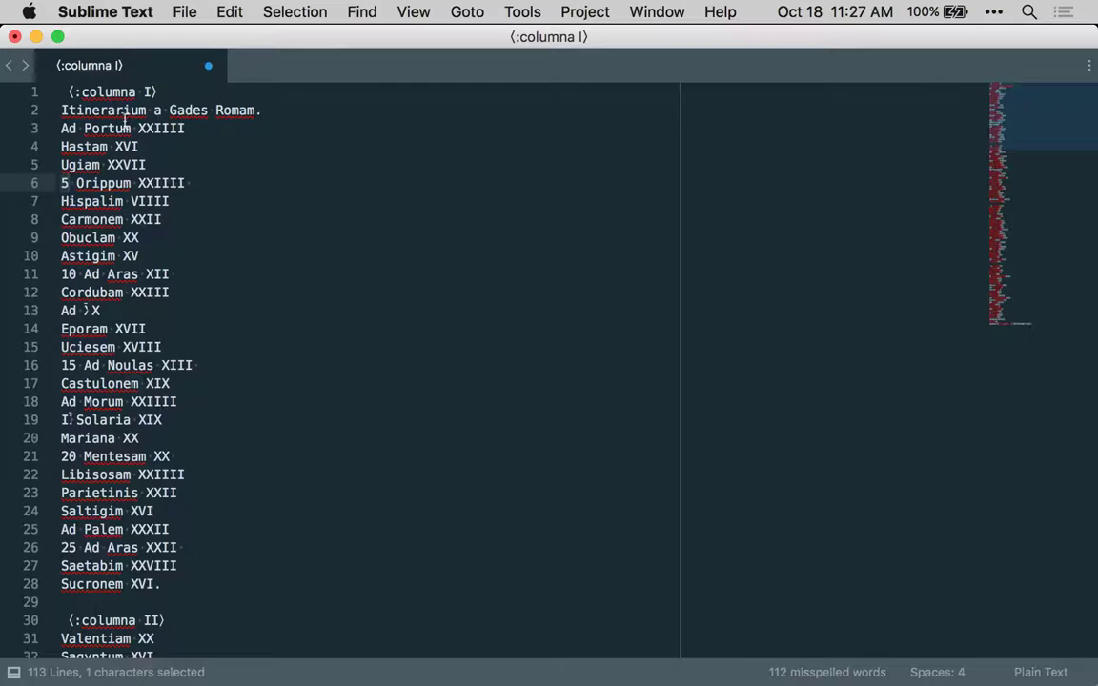
pyautogui.moveTo(62, 110); pyautogui.dragTo(107, 91)
pyautogui.tripleClick(103, 93)
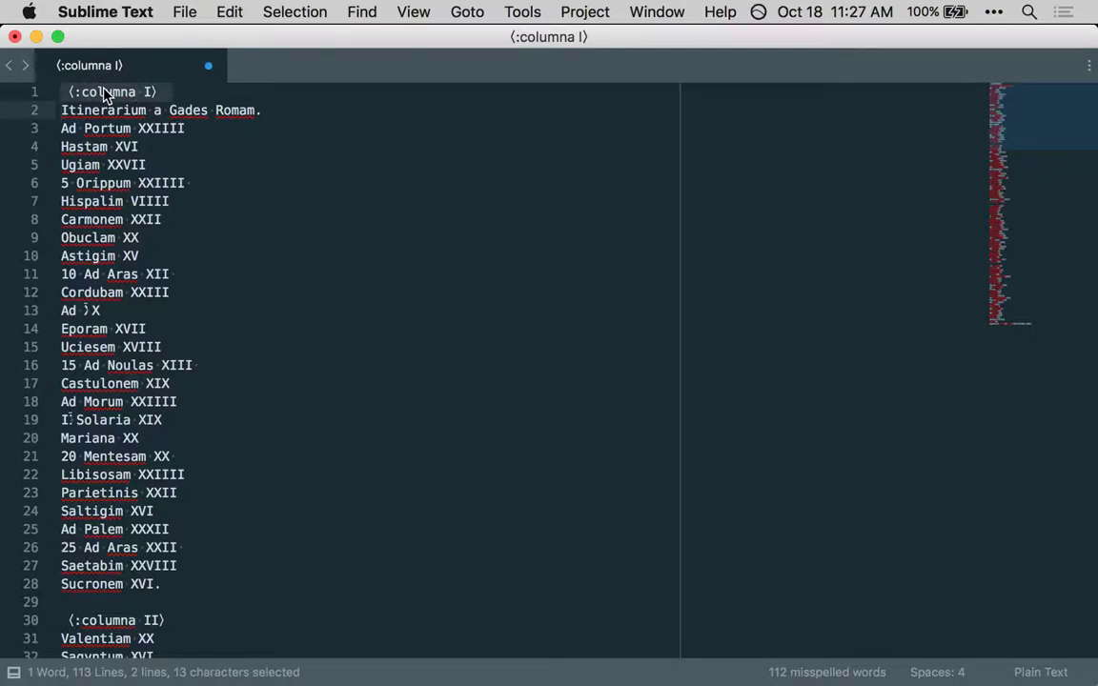
pyautogui.click(121, 93)
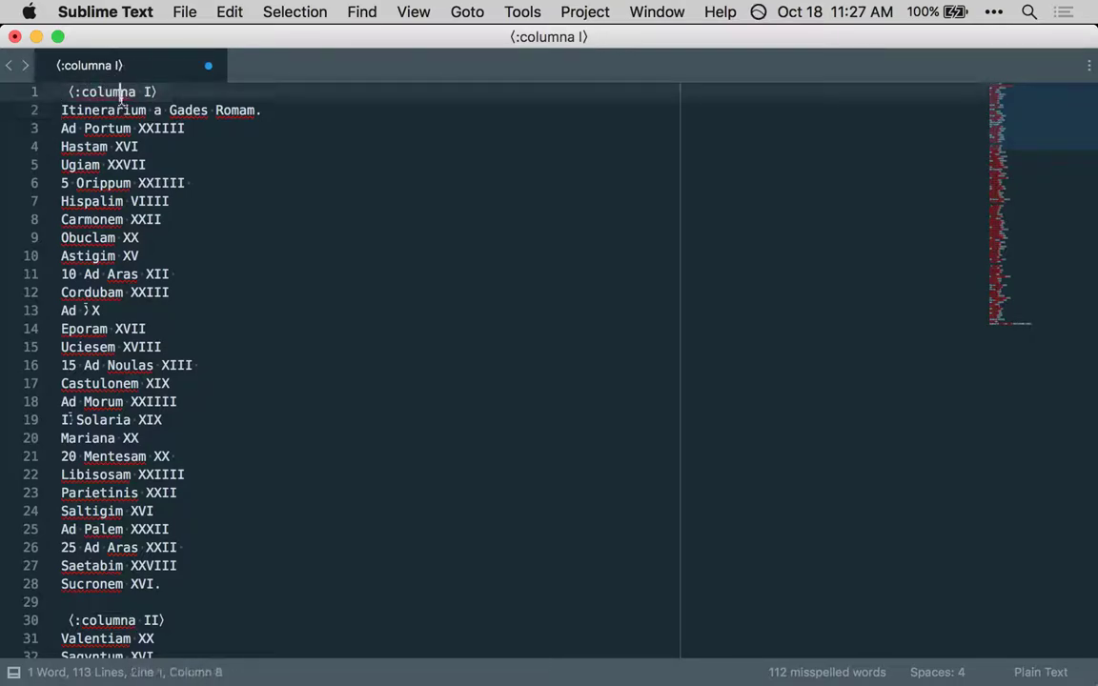
pyautogui.click(61, 110)
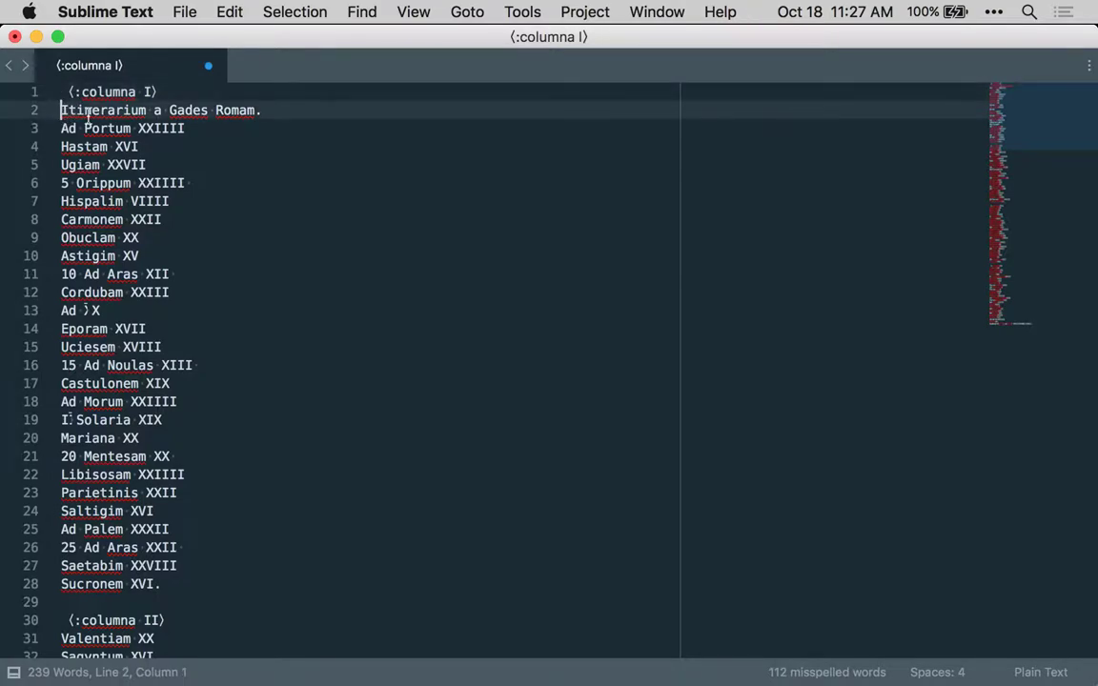
# Replace every match of the regular expression ^(\d+)\s+ with "$1, " so a comma and space follow each leading line number.
pyautogui.click(60, 92)
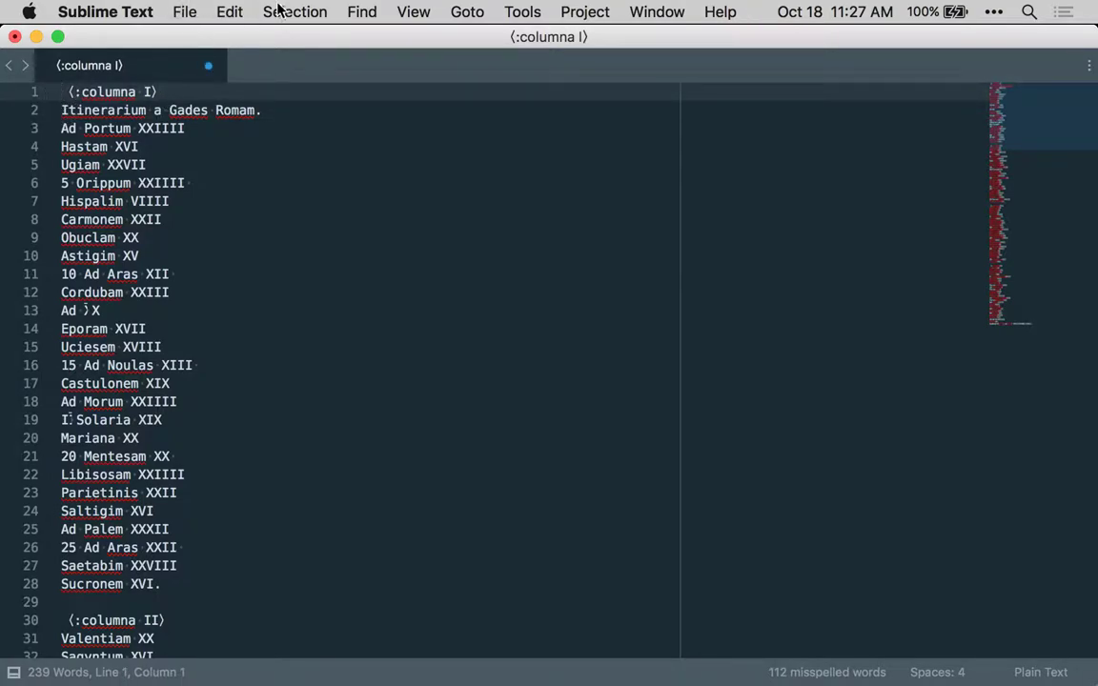
pyautogui.click(357, 12)
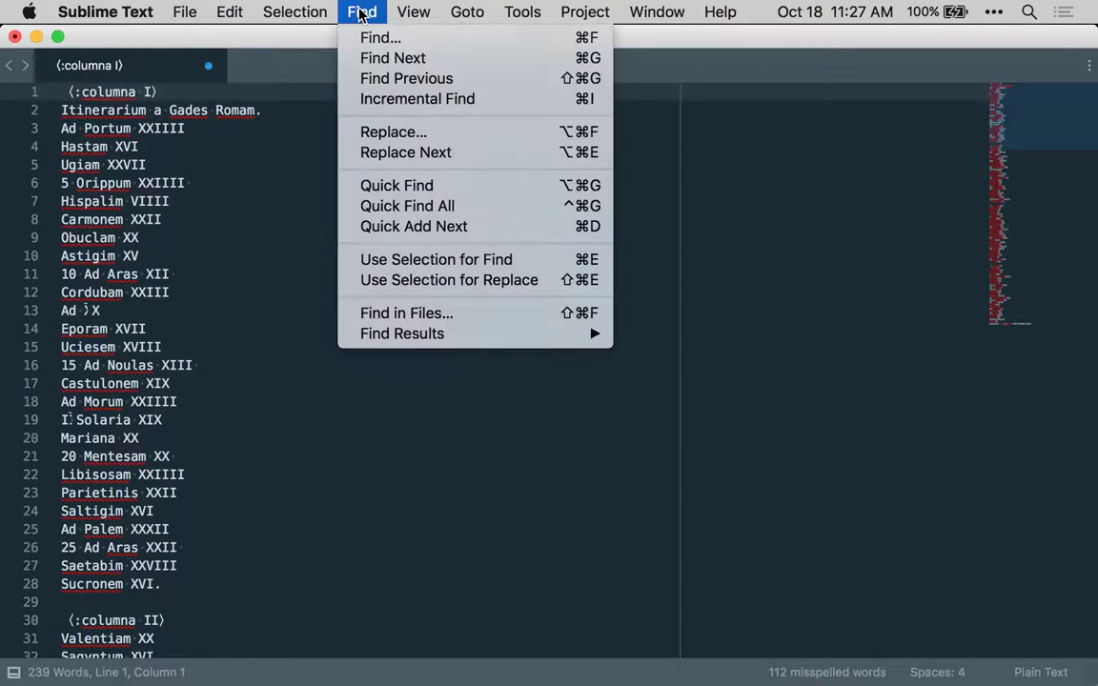
pyautogui.click(419, 133)
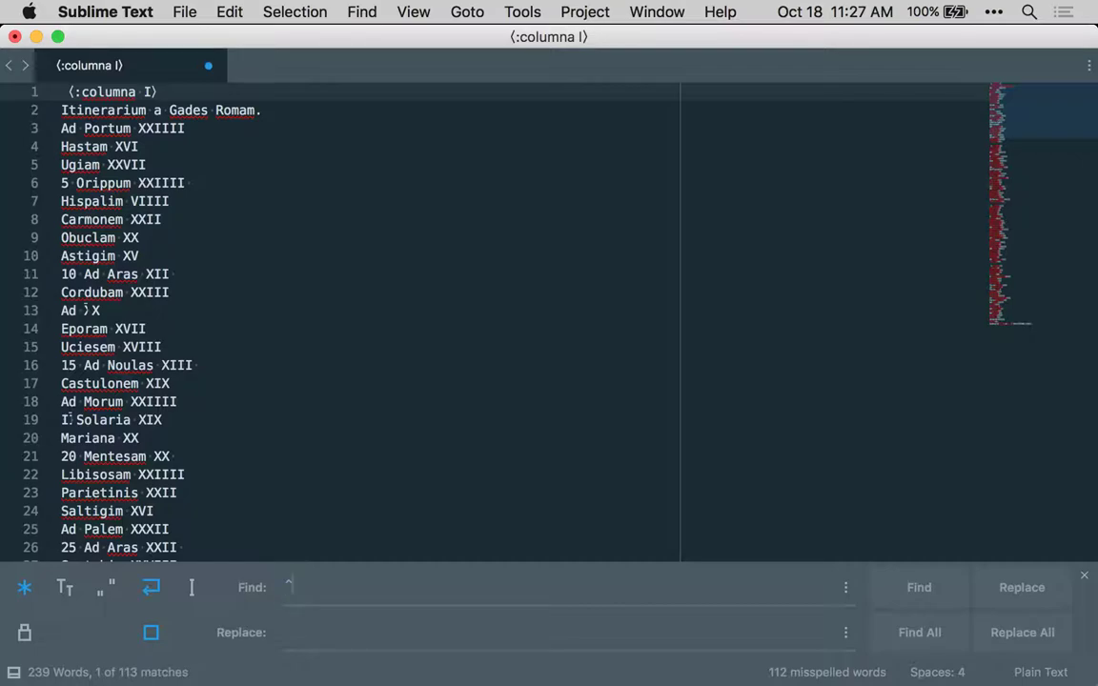
pyautogui.write('(')
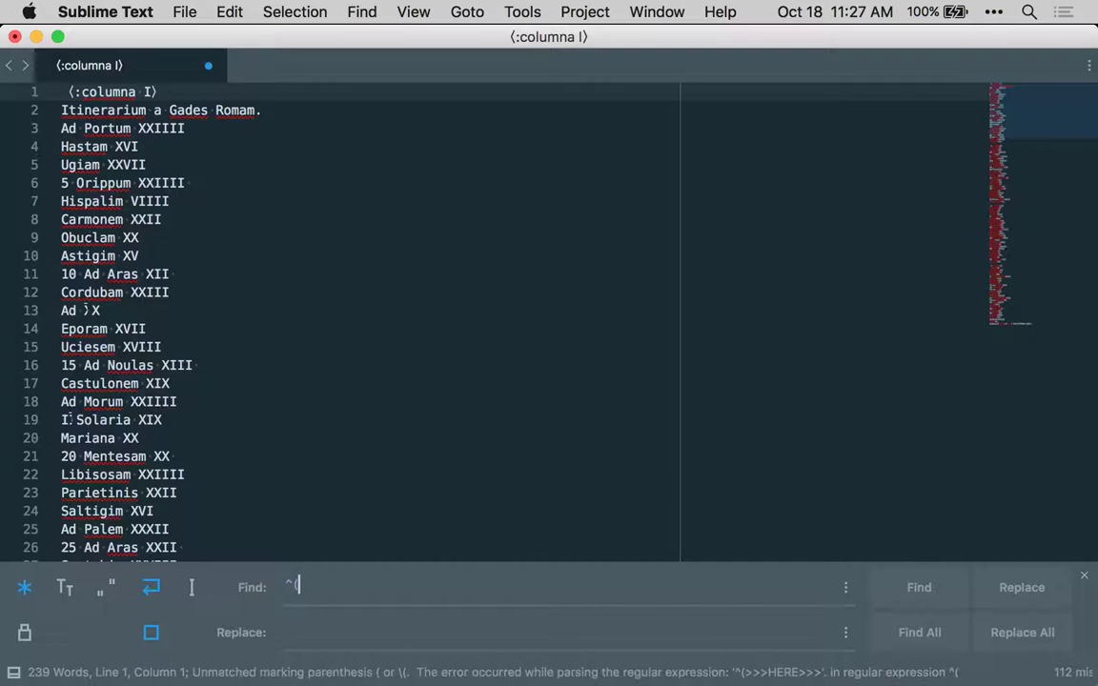
pyautogui.write('\\d')
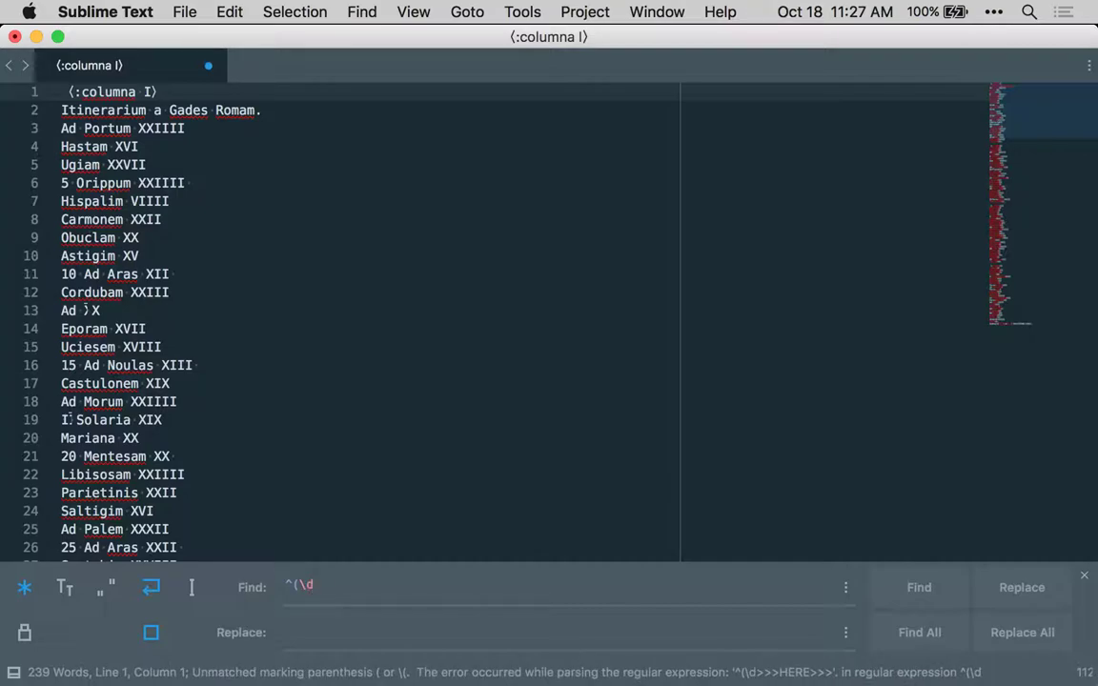
pyautogui.write('+')
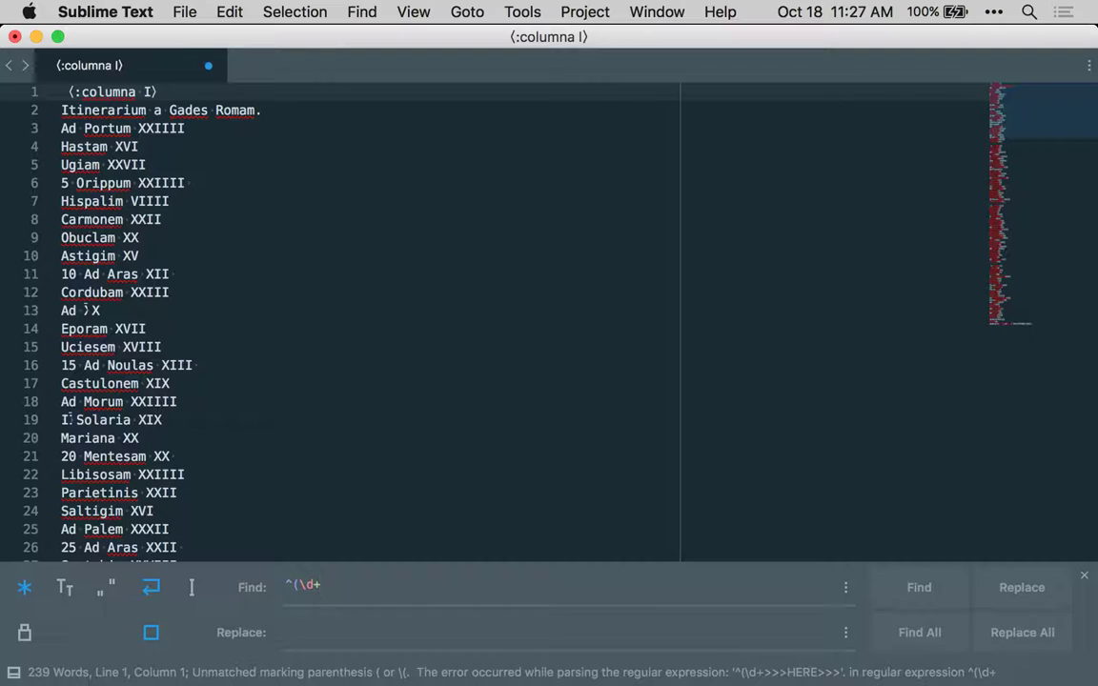
pyautogui.write(')')
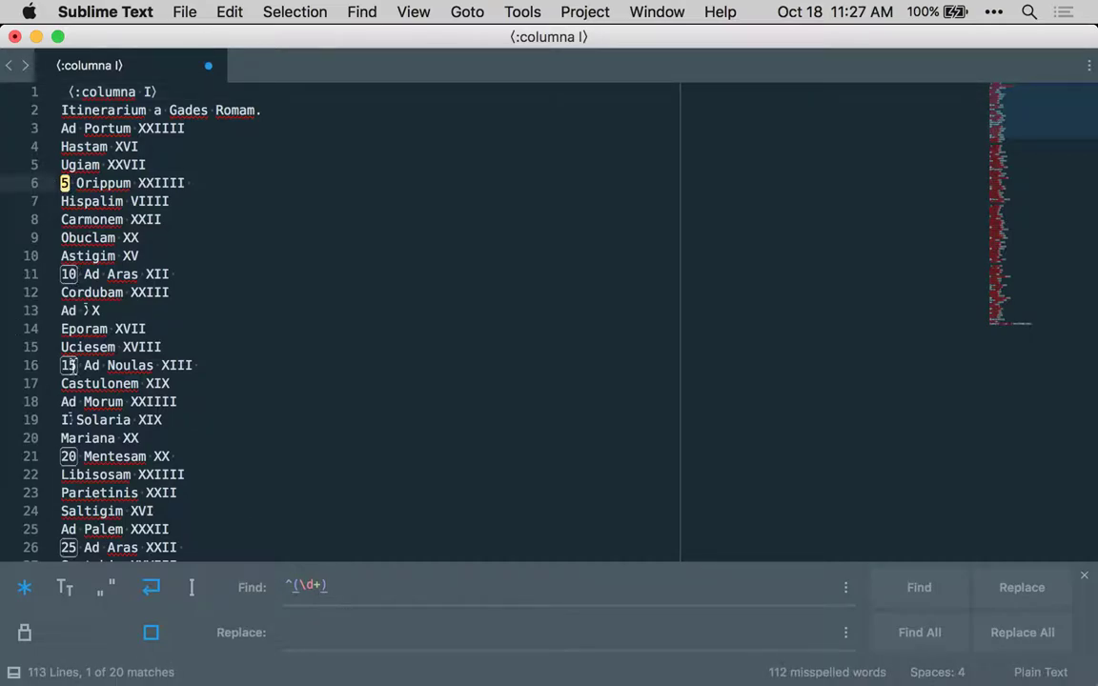
pyautogui.write('\\s+')
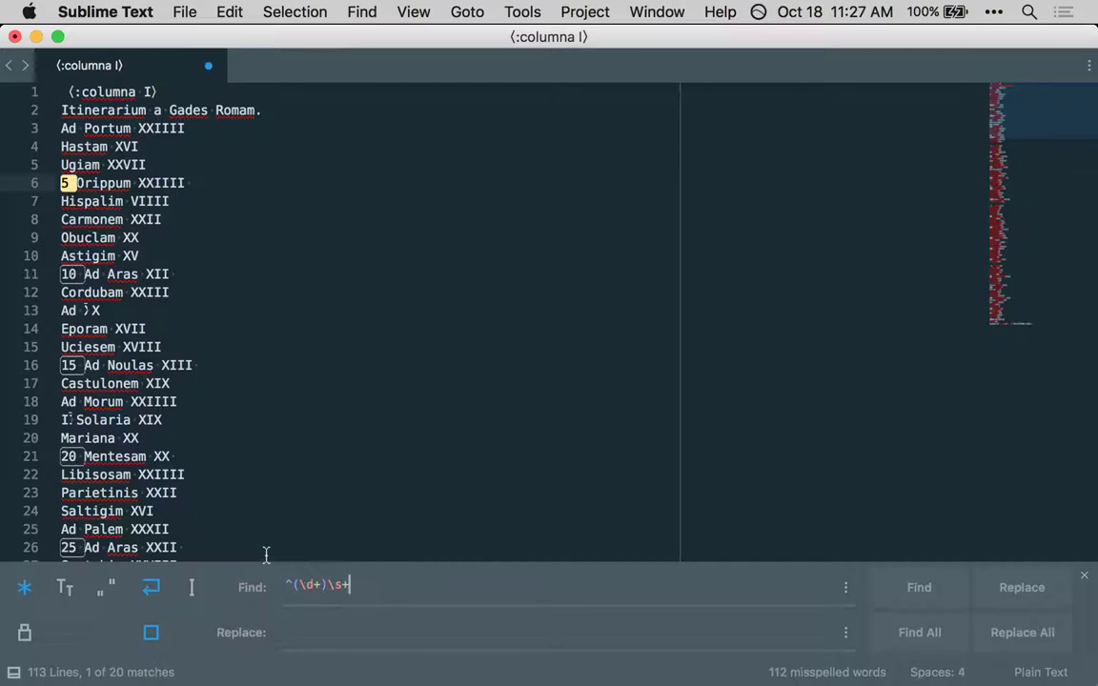
pyautogui.click(318, 631)
pyautogui.write('$1,')
pyautogui.click(1015, 632)
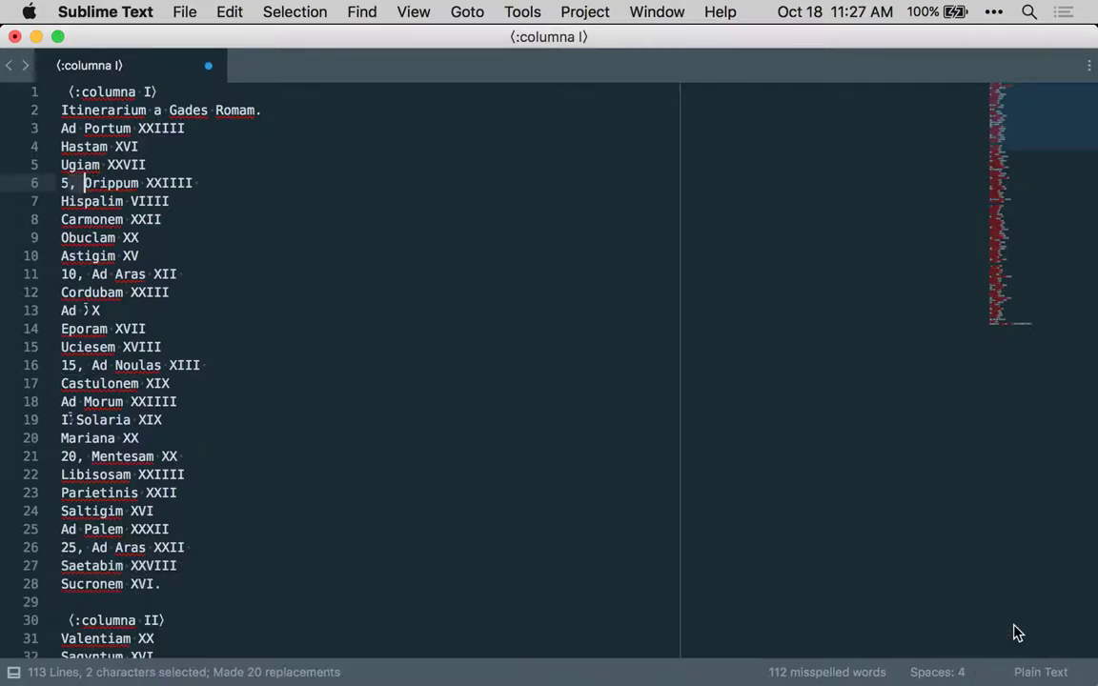
# Check the comma after the leading number on the Orippum line against the unnumbered columna I heading line.
pyautogui.doubleClick(65, 182)
pyautogui.click(64, 184)
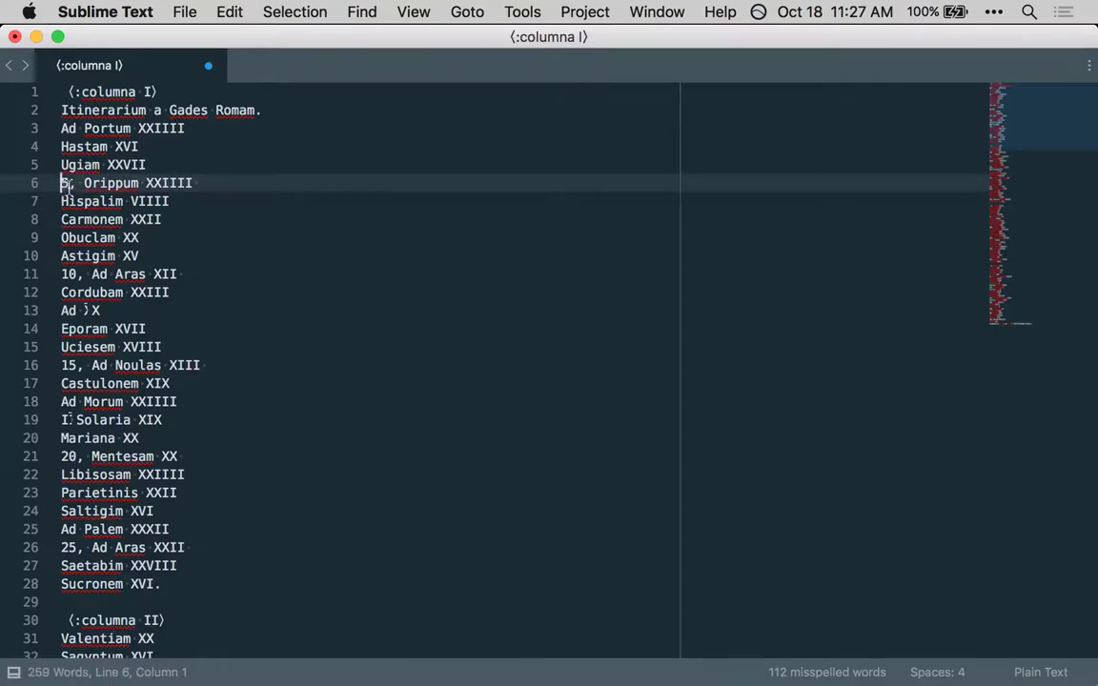
pyautogui.click(78, 183)
pyautogui.doubleClick(65, 183)
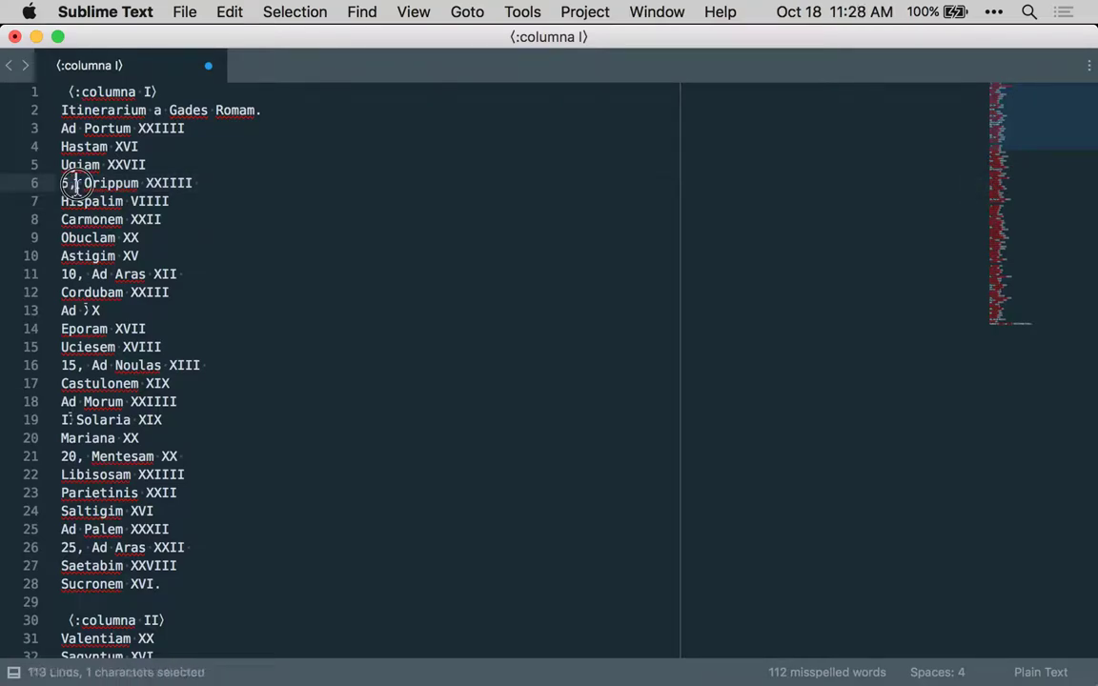
pyautogui.click(64, 183)
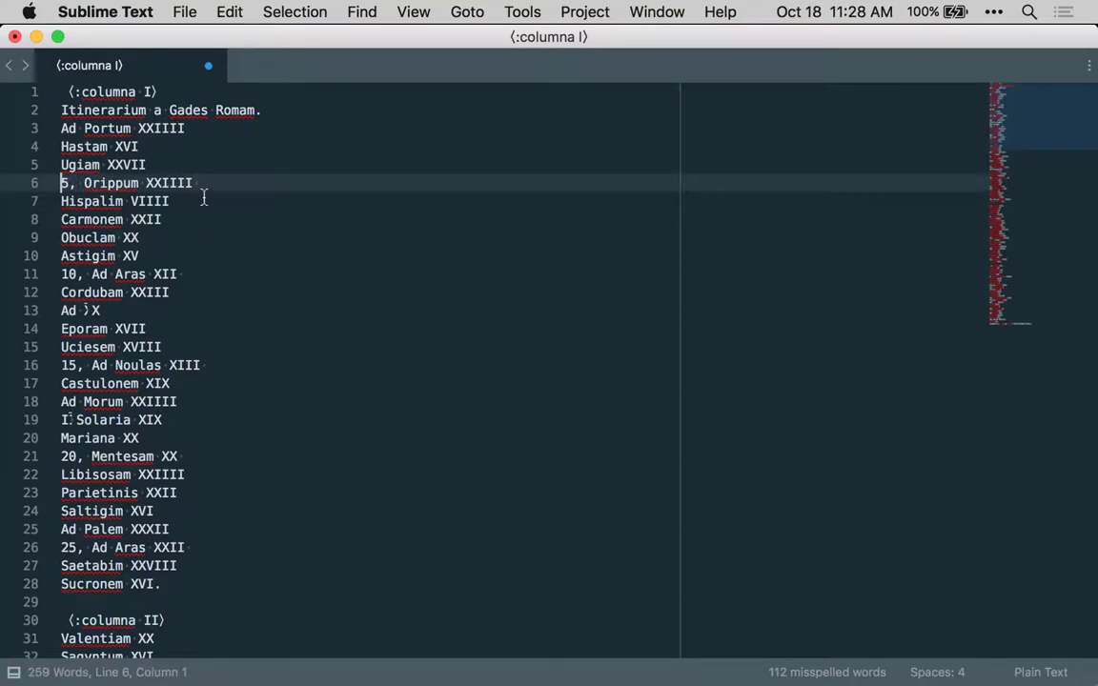
pyautogui.tripleClick(56, 92)
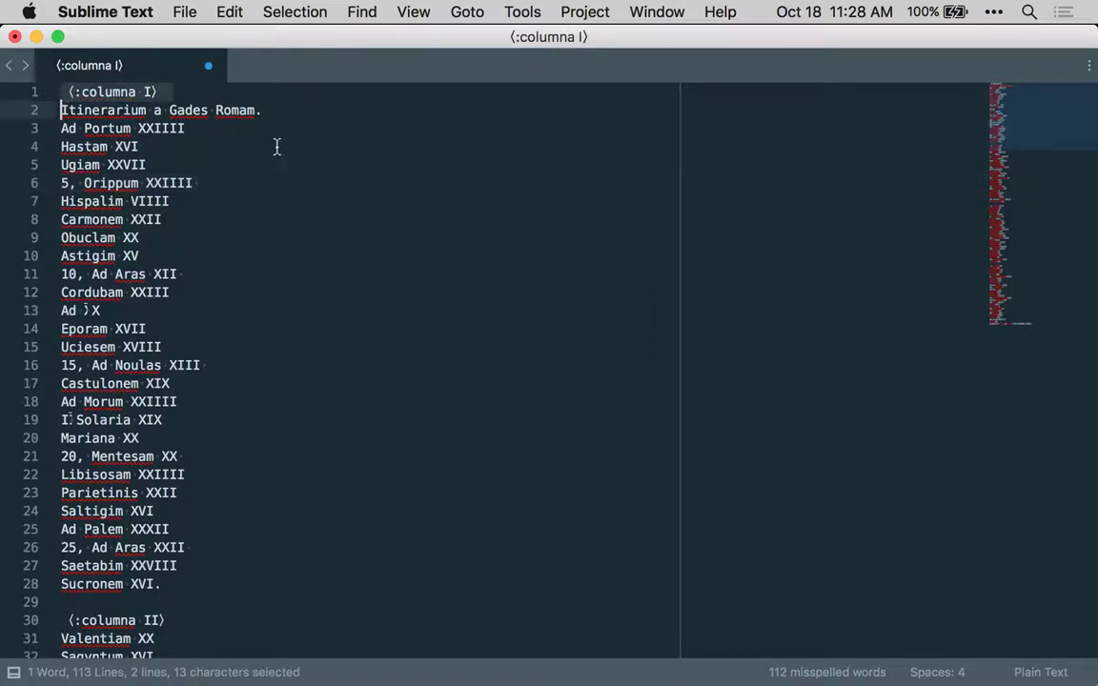
# Reopen find and replace and change the search pattern to ^([^\d]) to match the first character of lines without a number.
pyautogui.click(61, 91)
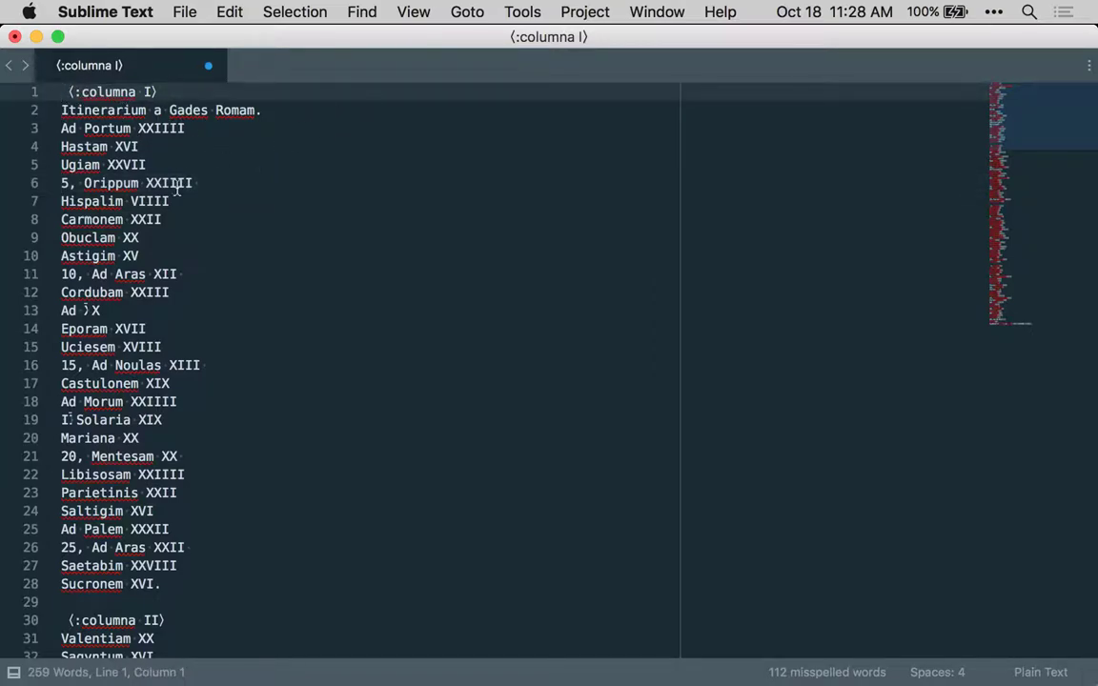
pyautogui.click(351, 10)
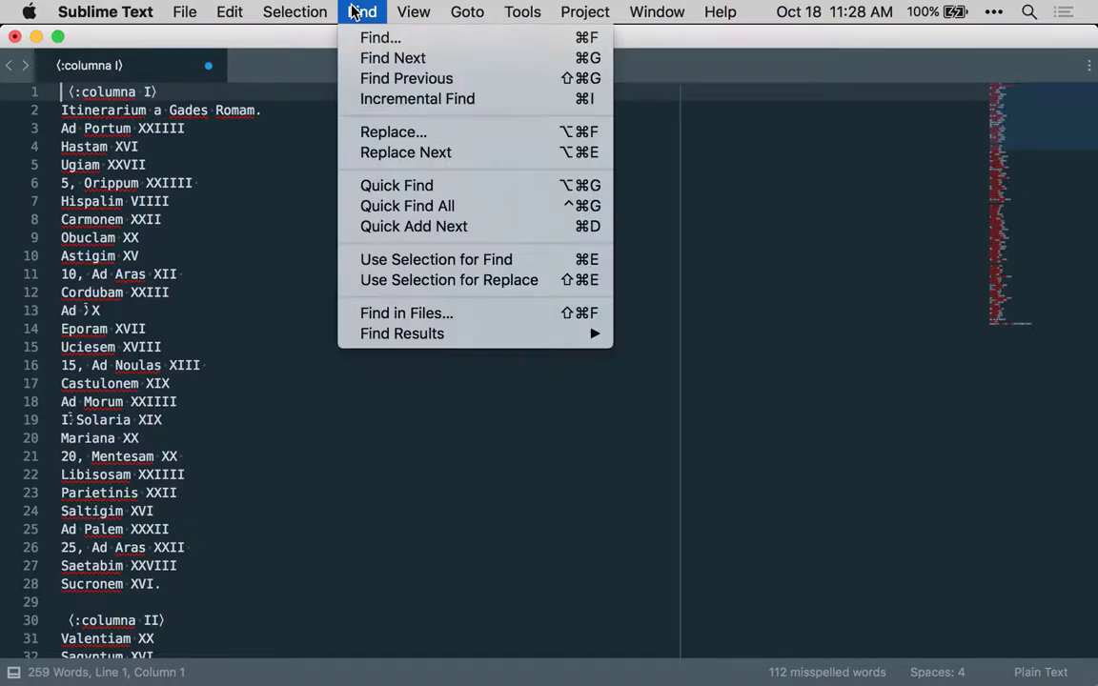
pyautogui.click(412, 134)
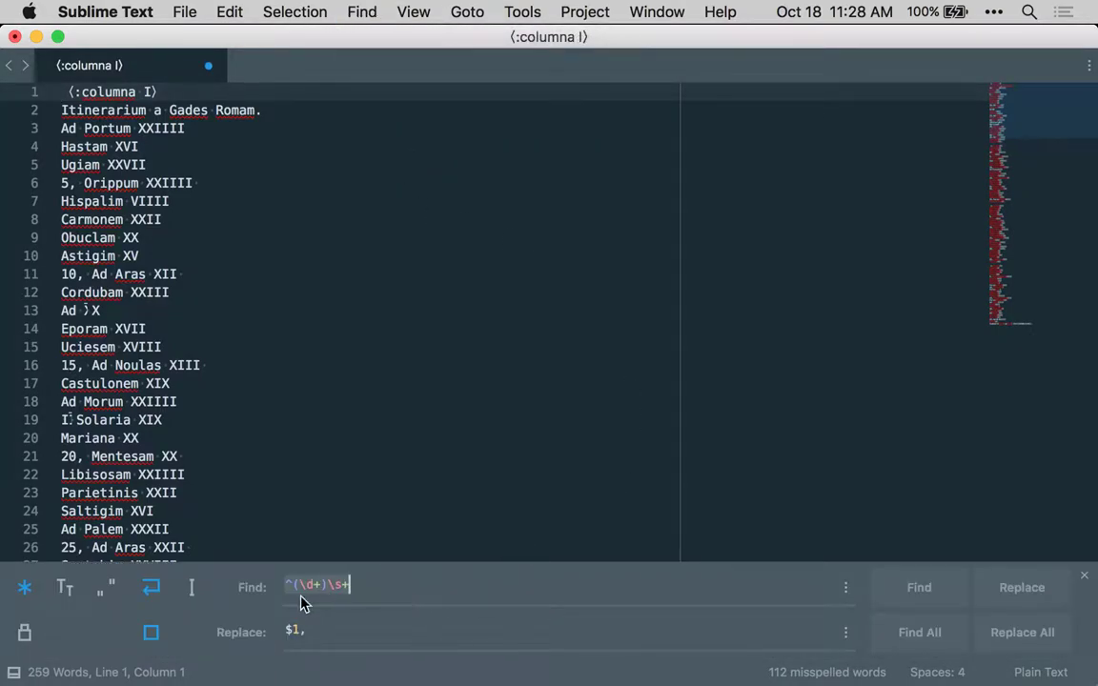
pyautogui.click(296, 585)
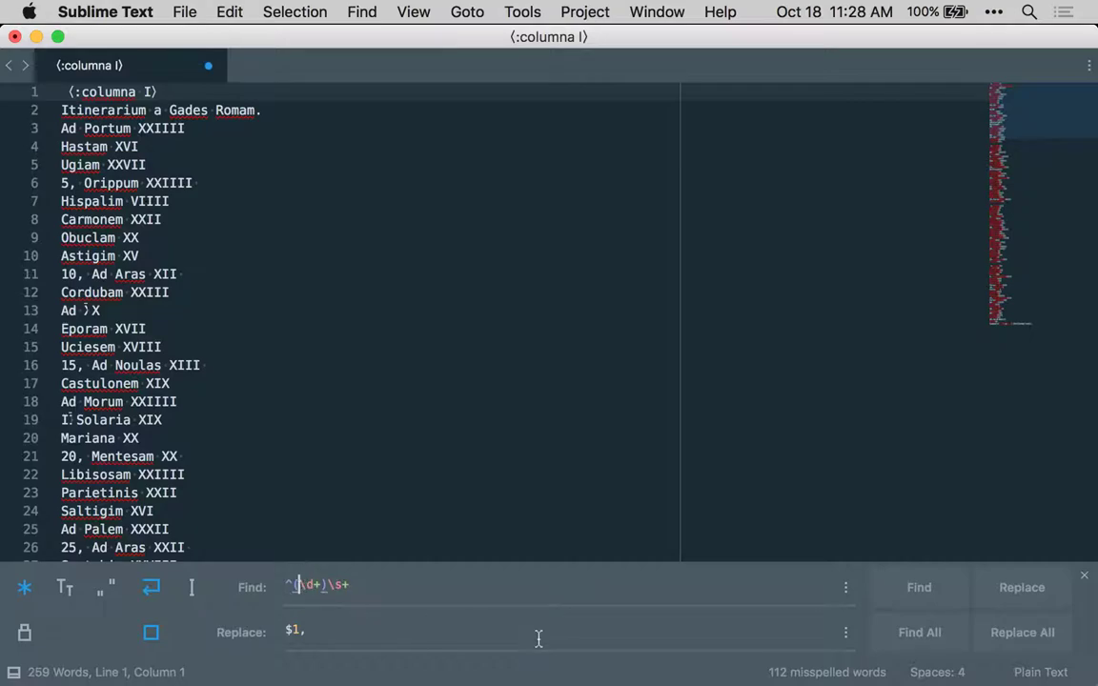
pyautogui.write('[')
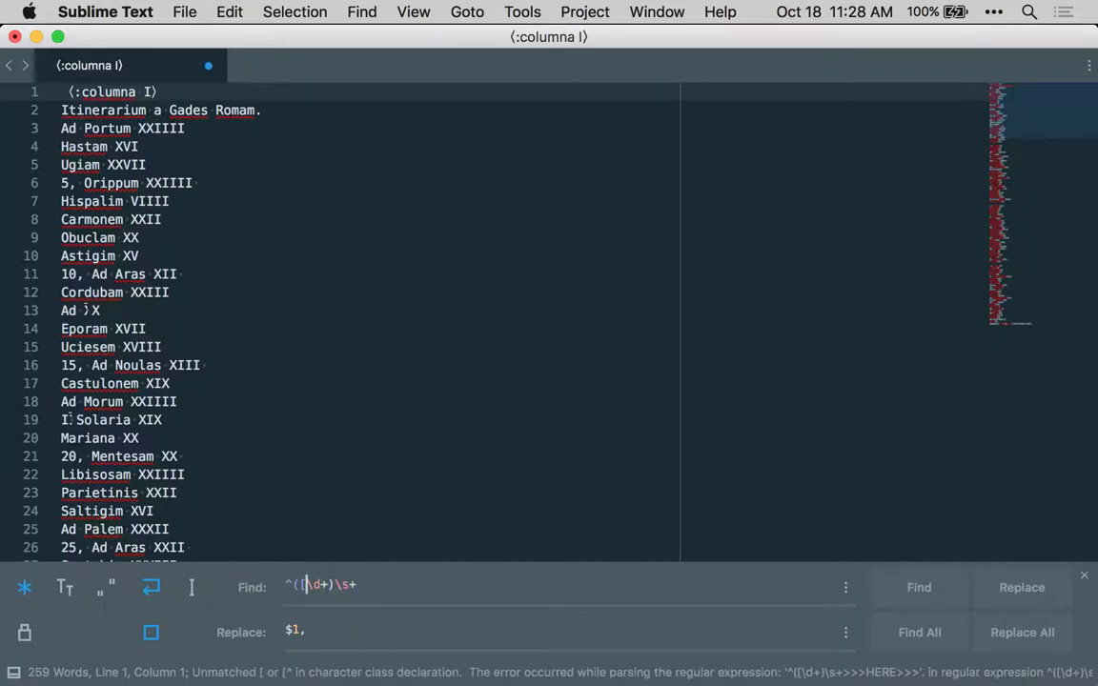
pyautogui.write('^\\d')
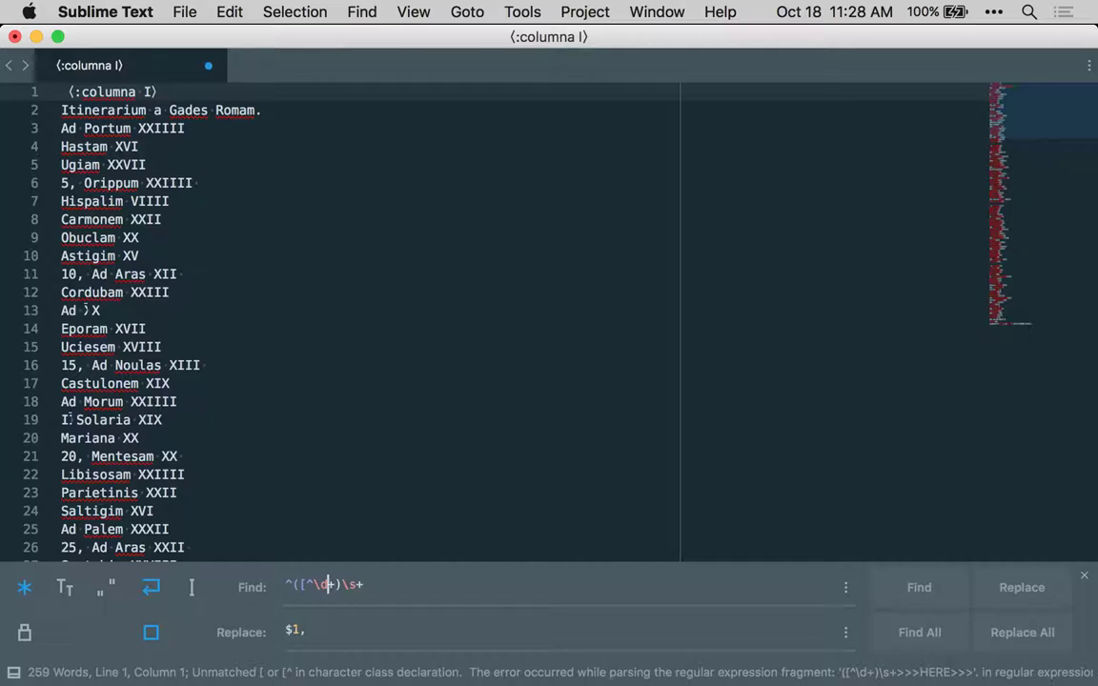
pyautogui.write(']')
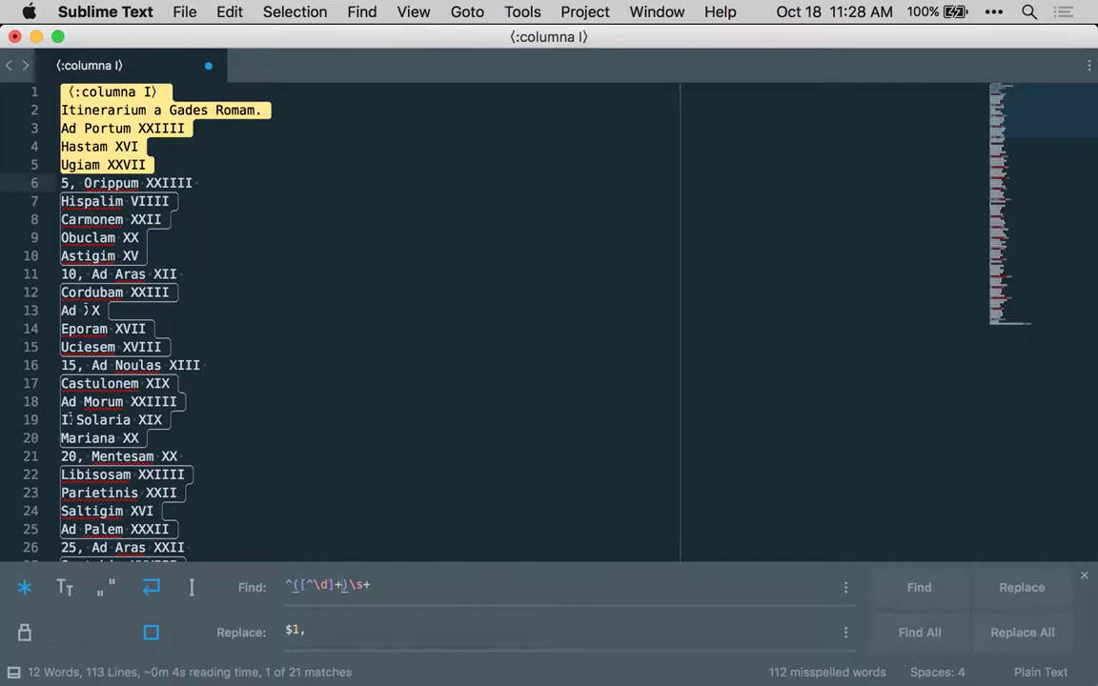
pyautogui.press('Delete')
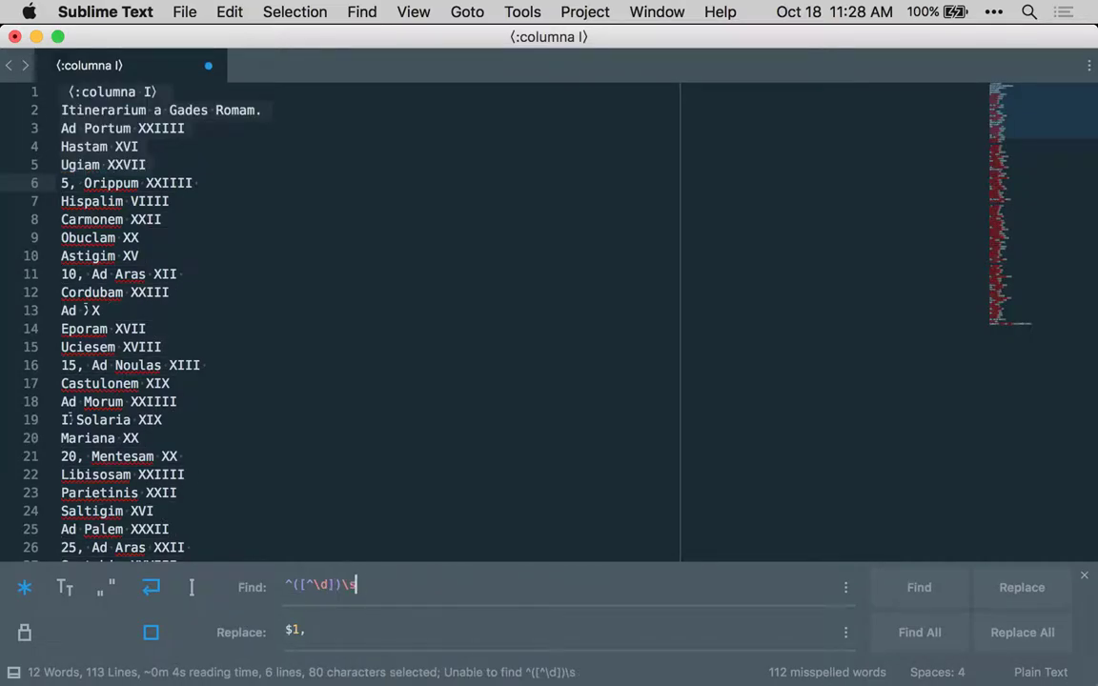
pyautogui.press('BackSpace')
pyautogui.press('BackSpace')
pyautogui.press('BackSpace')
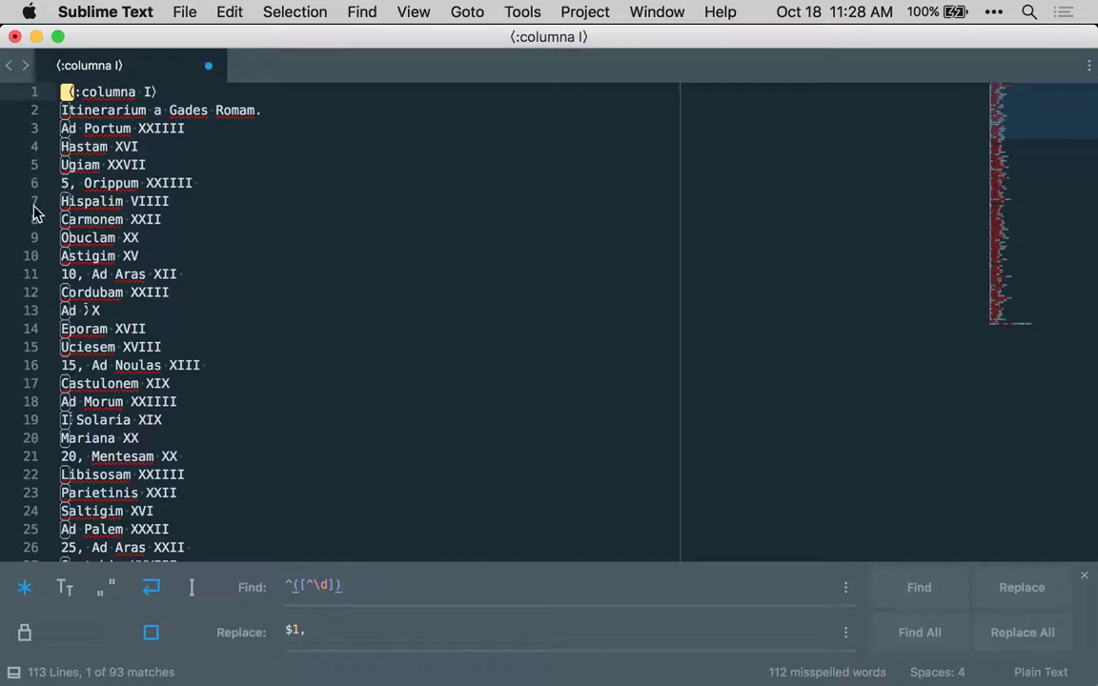
# Replace all matches with a comma and space before the captured character, and review the lines across the columns.
pyautogui.click(448, 631)
pyautogui.press('BackSpace')
pyautogui.press('BackSpace')
pyautogui.press('BackSpace')
pyautogui.click(1045, 637)
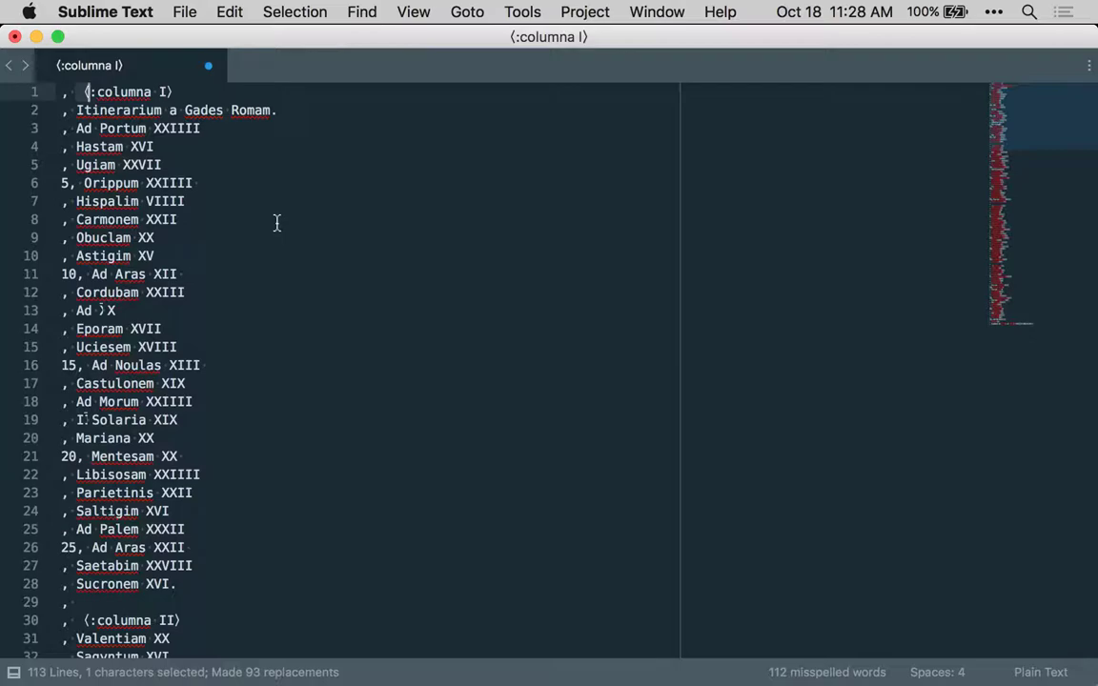
pyautogui.scroll(-7, 253, 277)
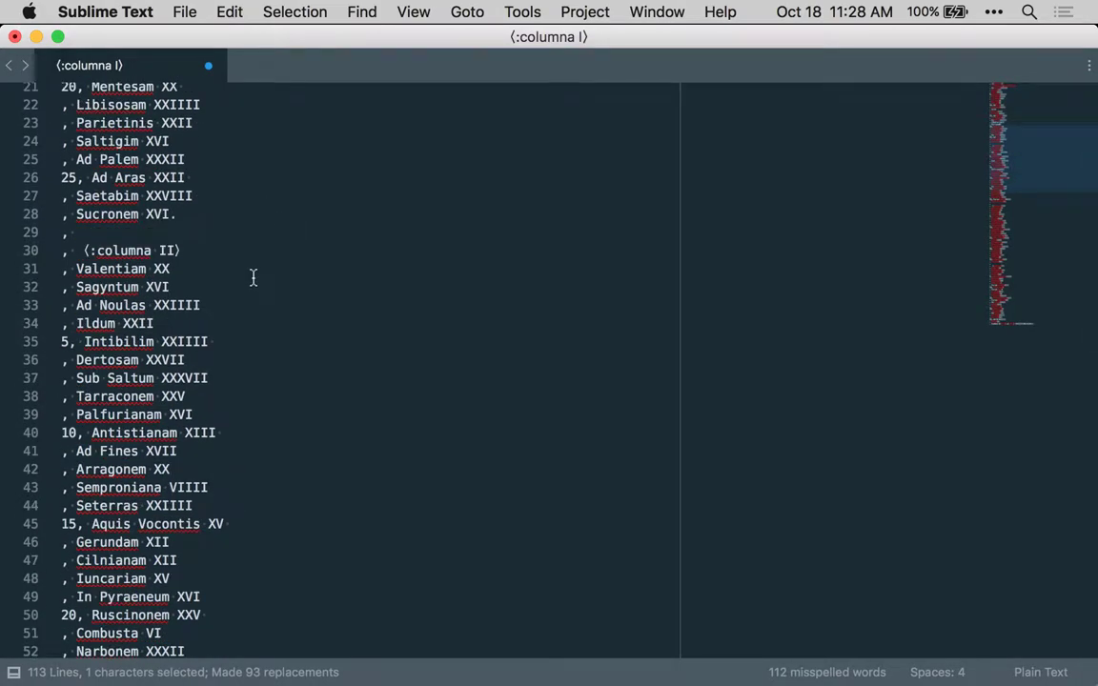
pyautogui.scroll(-6, 253, 277)
pyautogui.scroll(12, 252, 277)
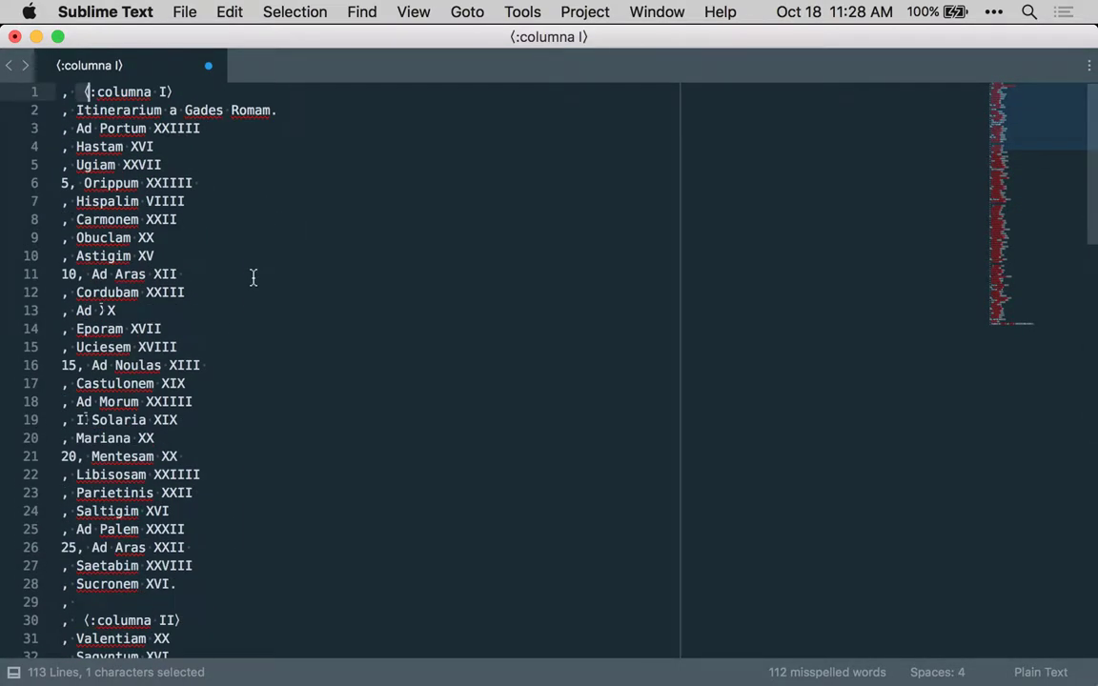
# Start saving the text under a new file name and copy the record number EDR152601 from the EDR page in Chrome.
pyautogui.click(187, 11)
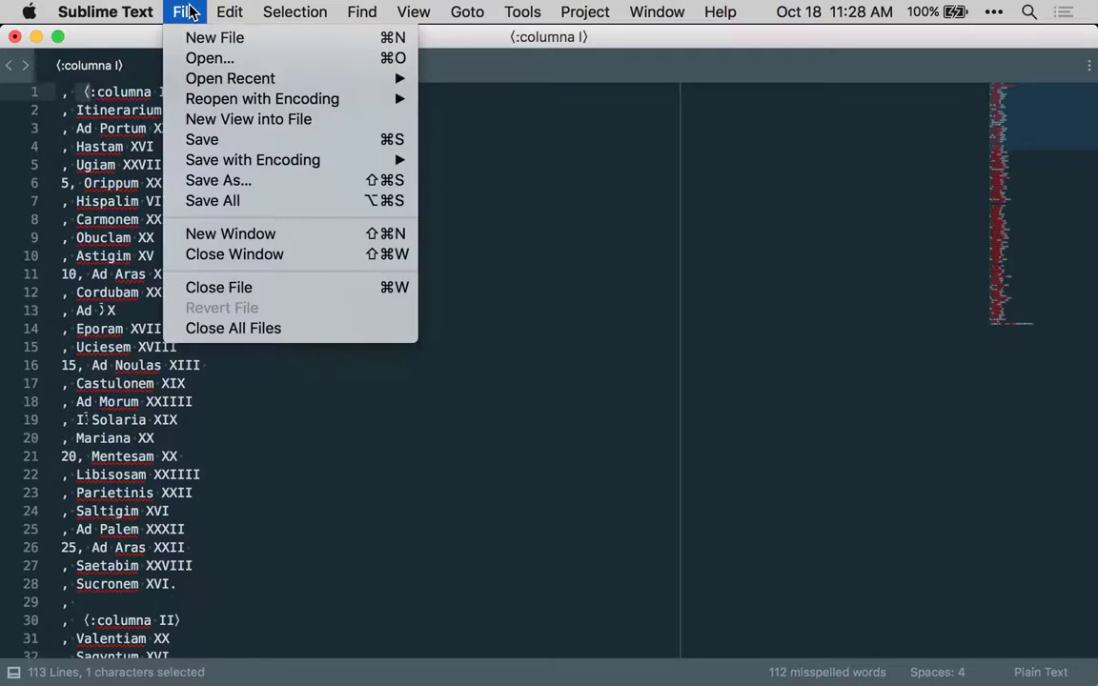
pyautogui.click(218, 180)
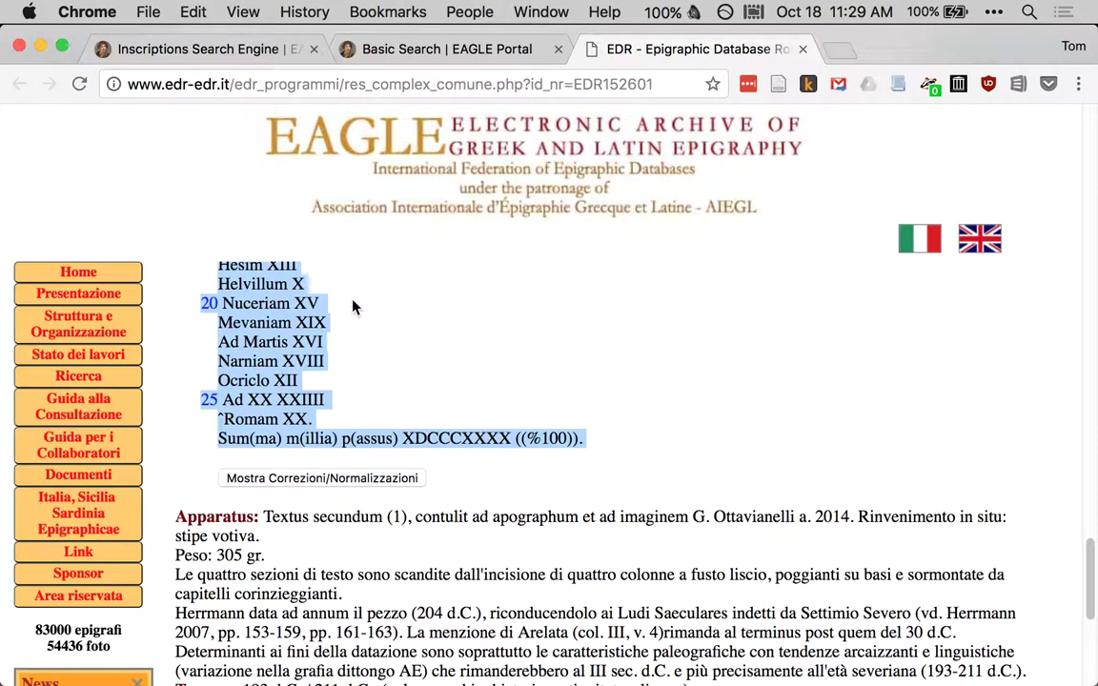
pyautogui.scroll(15, 357, 310)
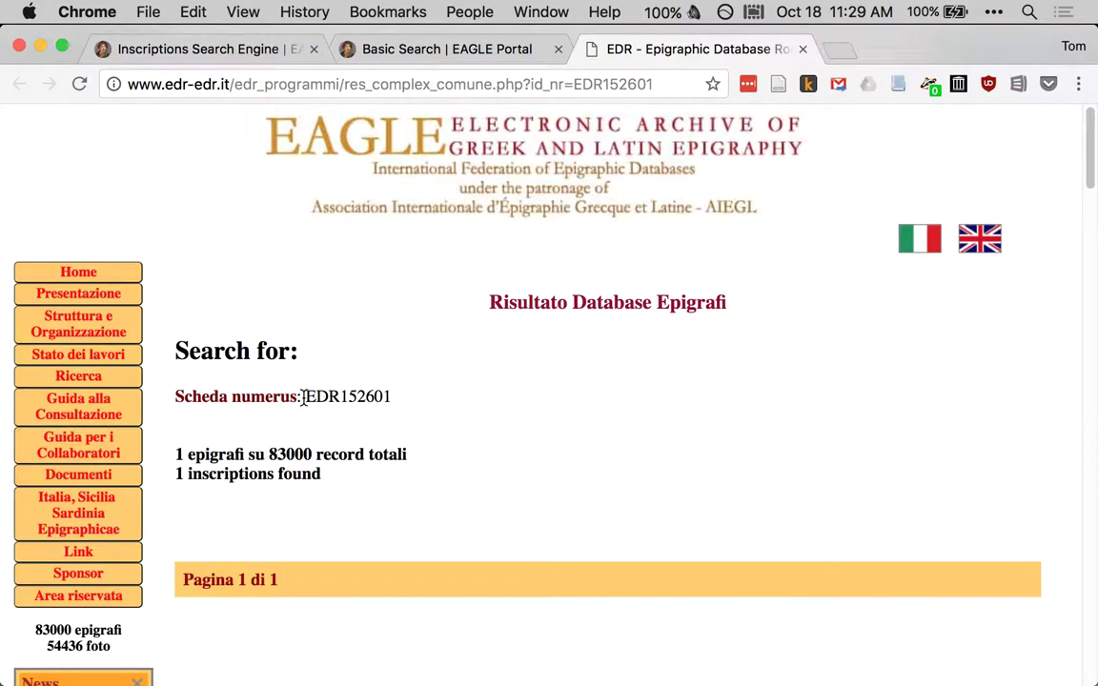
pyautogui.moveTo(303, 399); pyautogui.dragTo(391, 395)
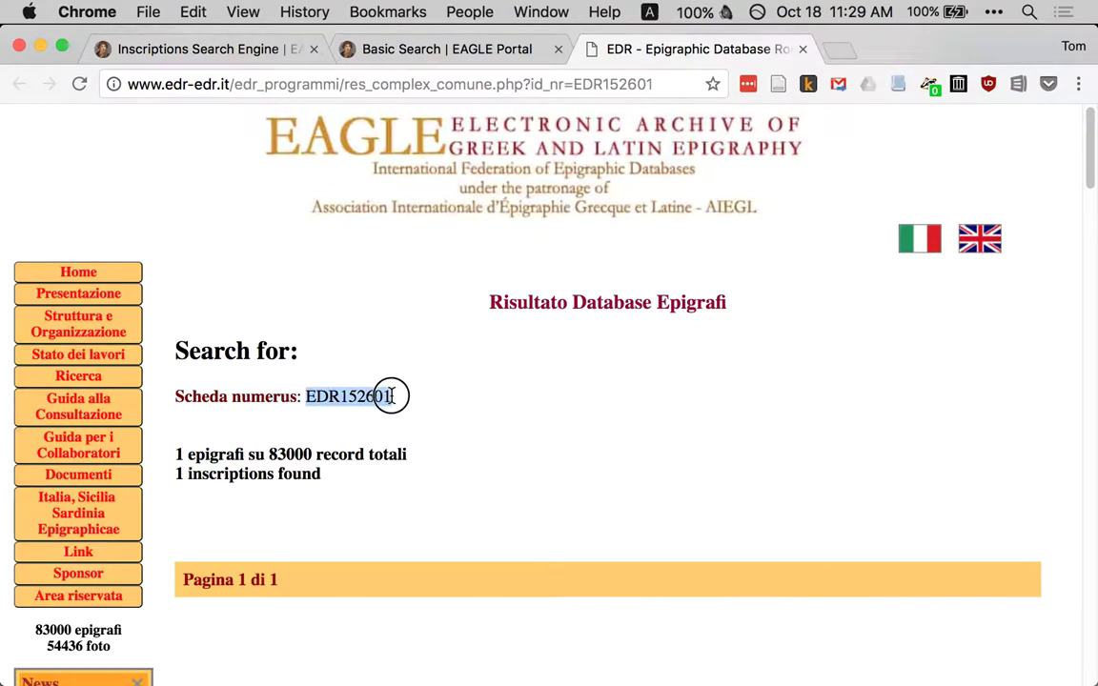
pyautogui.rightClick(377, 395)
pyautogui.click(385, 400)
# Back in Sublime Text, save the file as EDR152601.csv in the sunoikisis-vicarello folder and quit the editor.
pyautogui.press('super+Tab')
pyautogui.press('super+v')
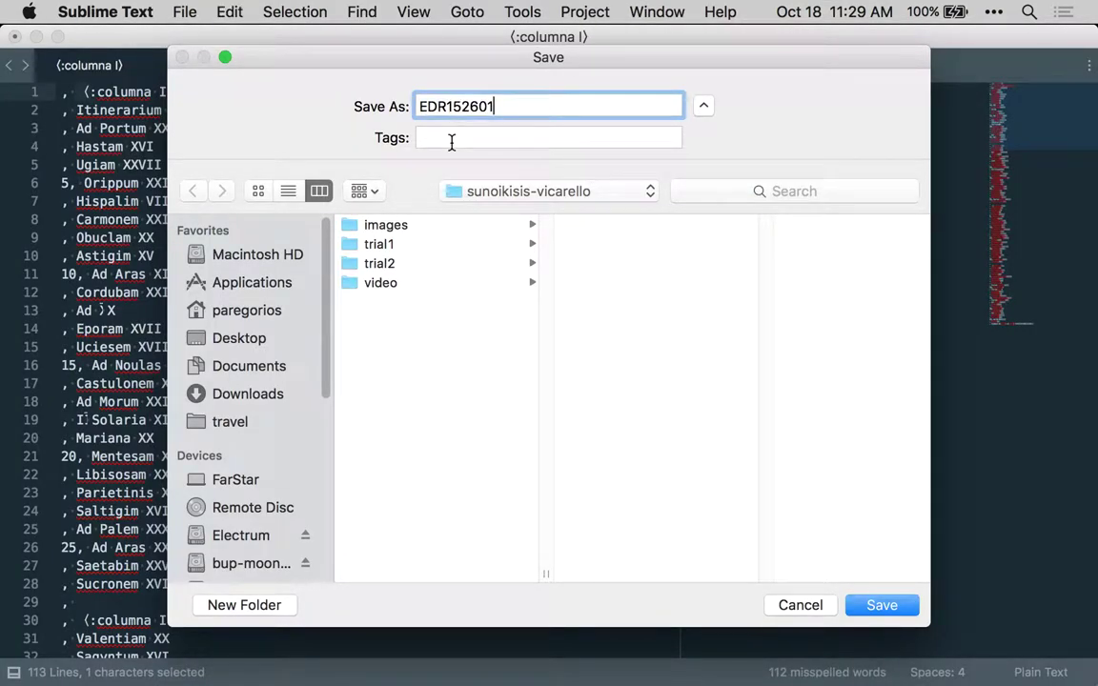
pyautogui.write('.csv')
pyautogui.click(873, 604)
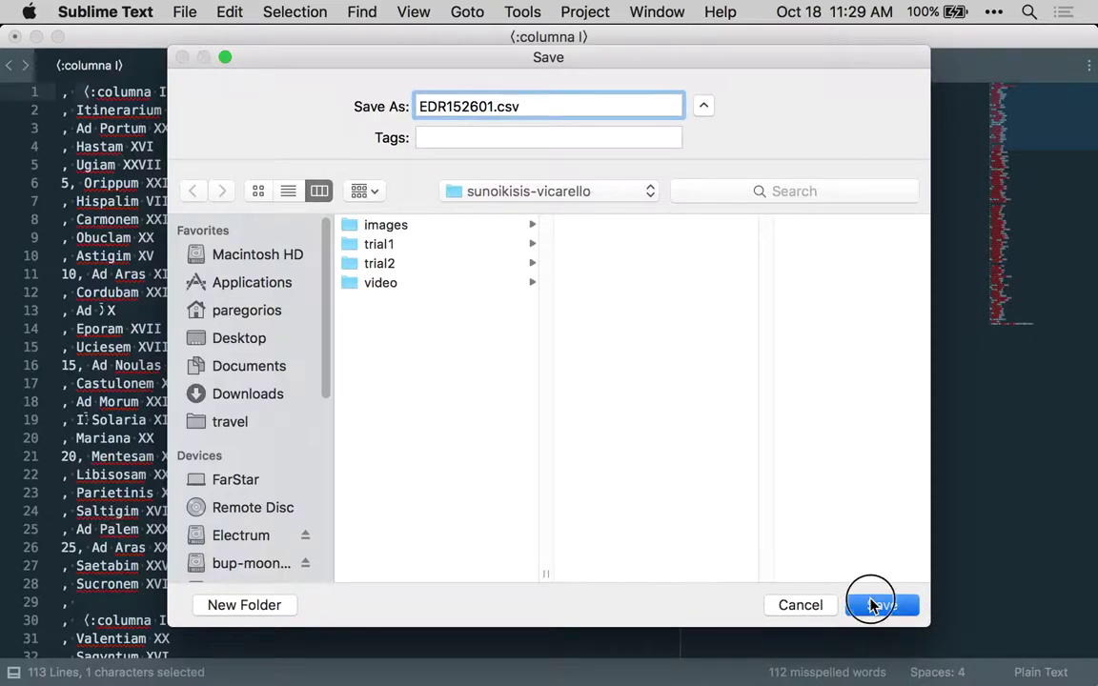
pyautogui.click(120, 13)
pyautogui.click(107, 250)
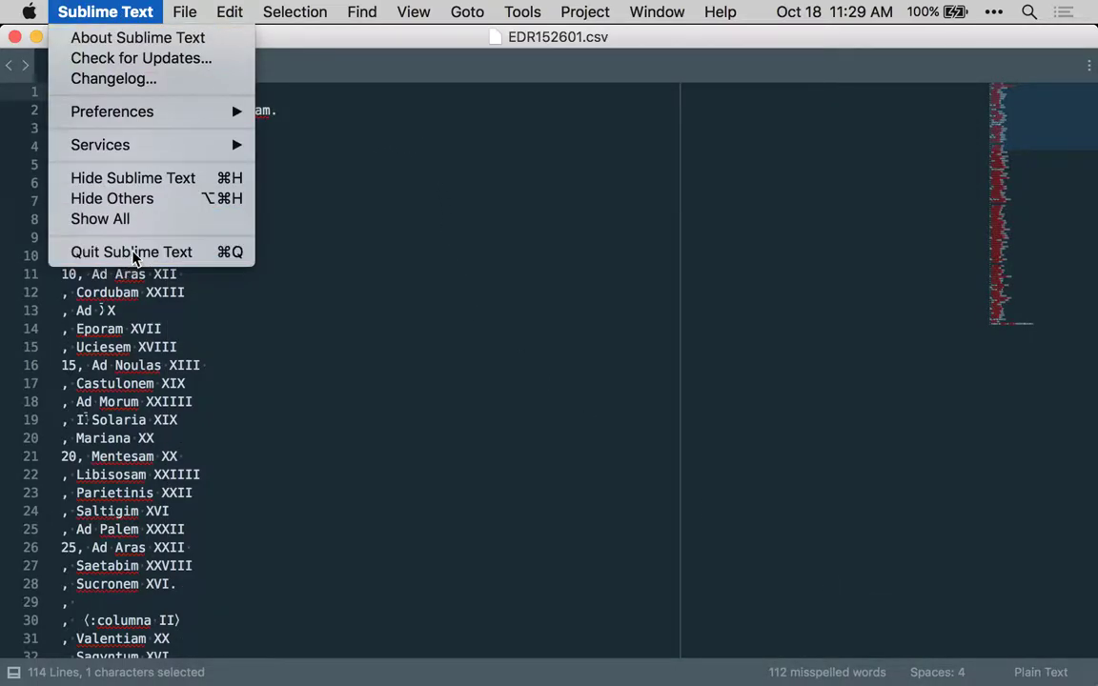
# Switch to Finder and open EDR152601.csv from the sunoikisis-vicarello folder with LibreOffice.
pyautogui.click(458, 480)
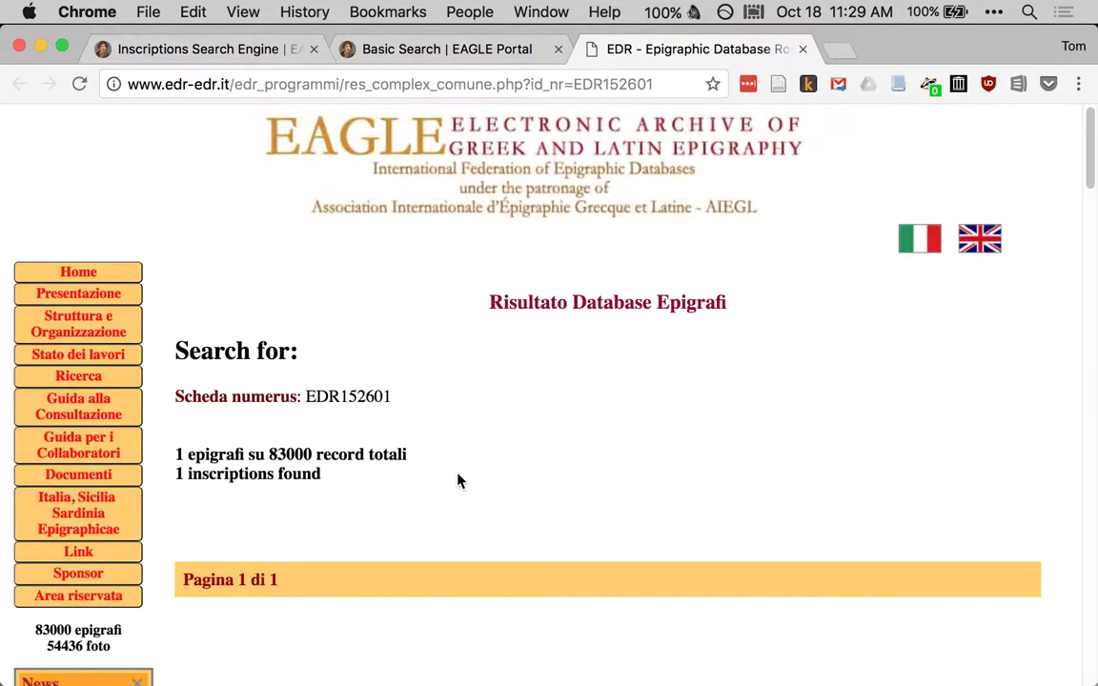
pyautogui.press('super+Tab')
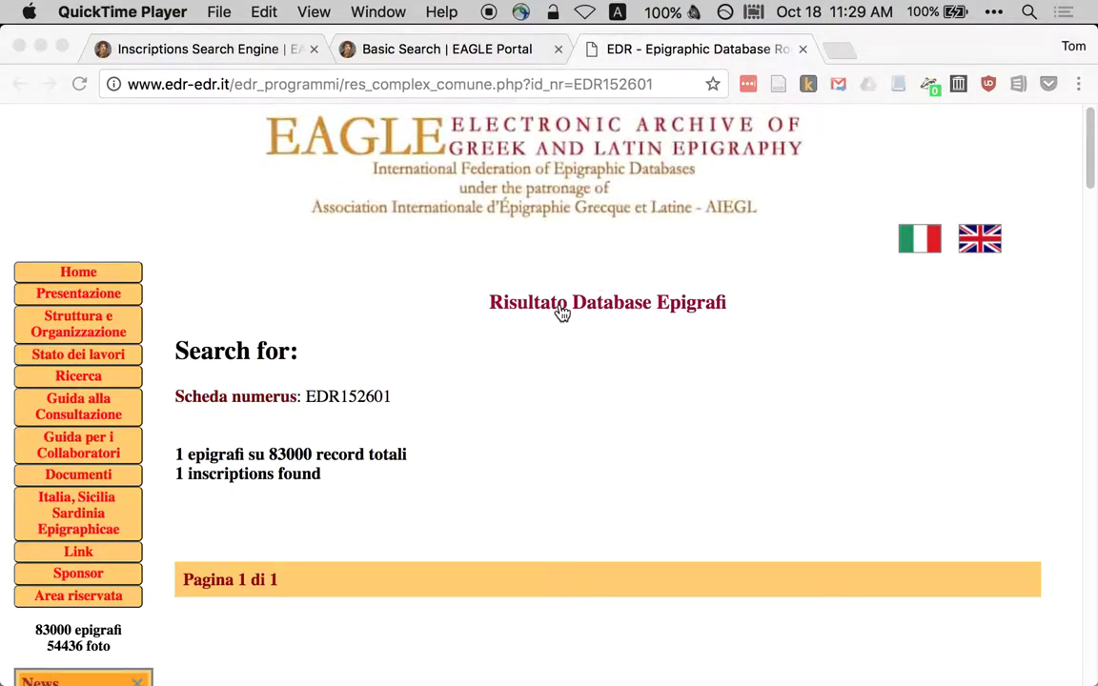
pyautogui.press('super+Tab')
pyautogui.click(399, 249)
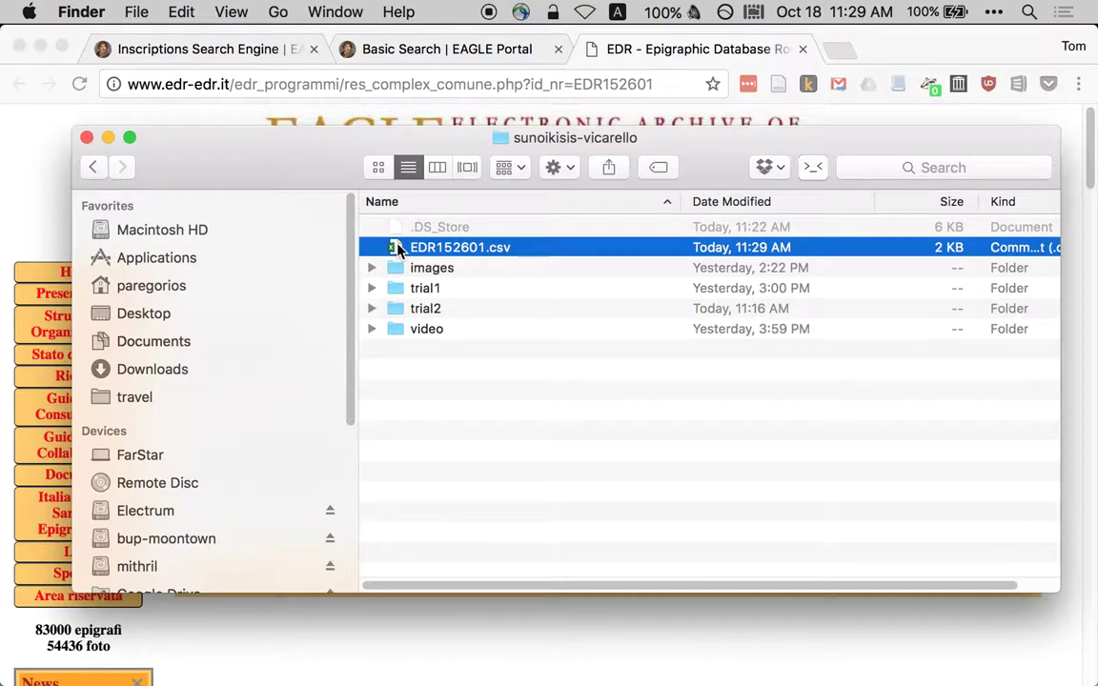
pyautogui.rightClick(400, 249)
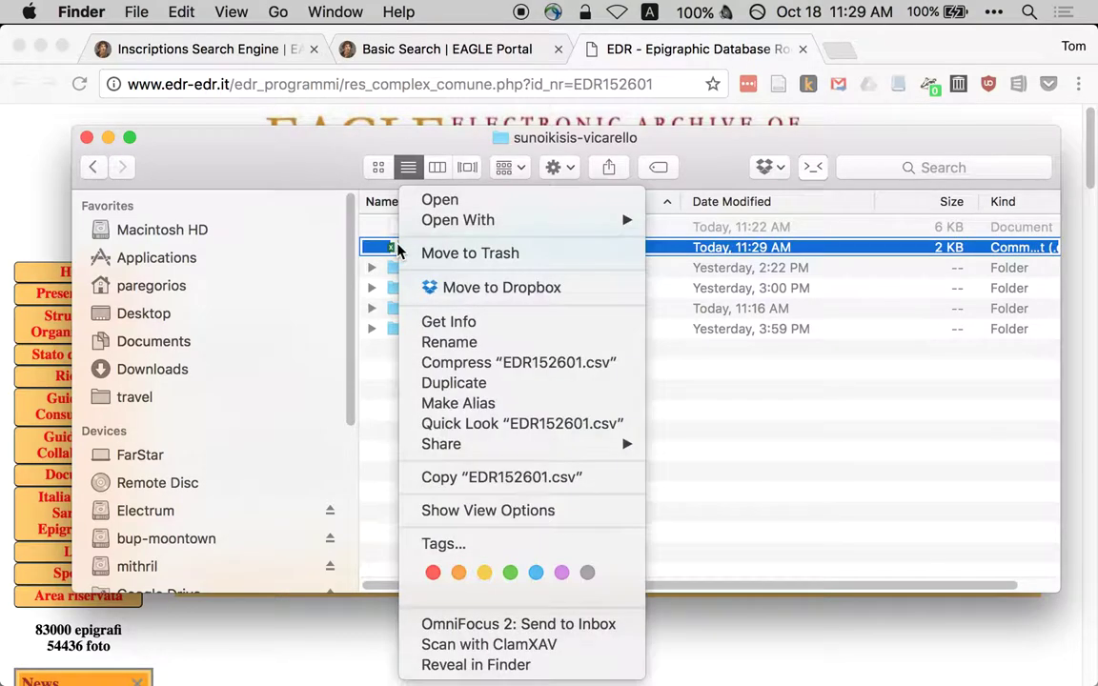
pyautogui.moveTo(425, 222)
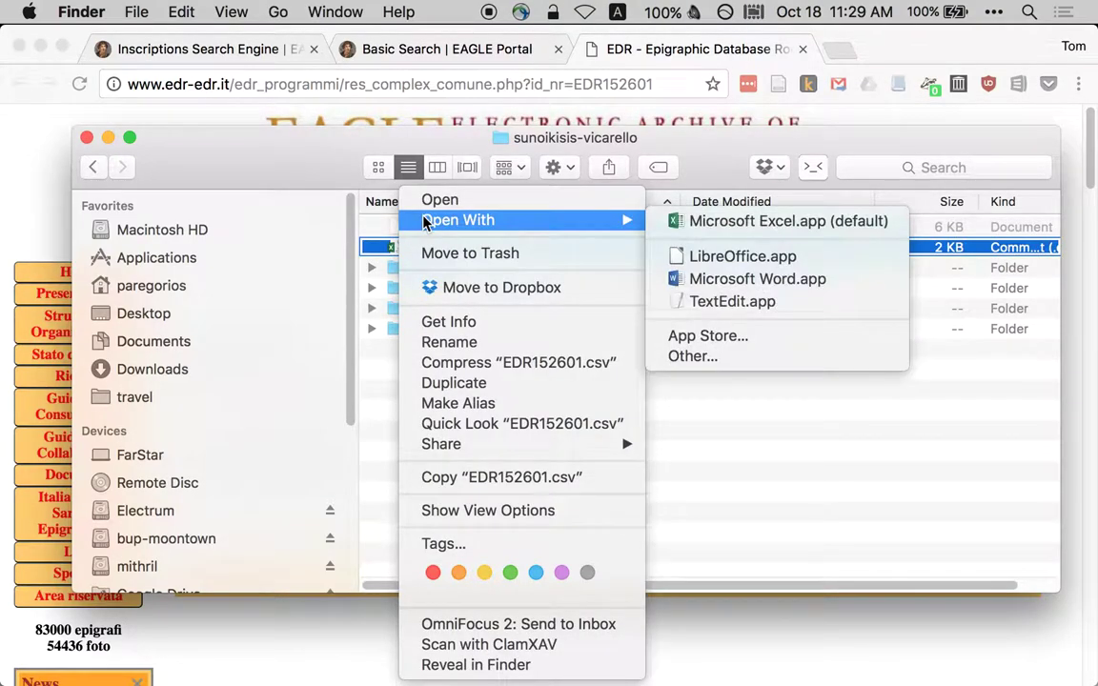
pyautogui.click(709, 257)
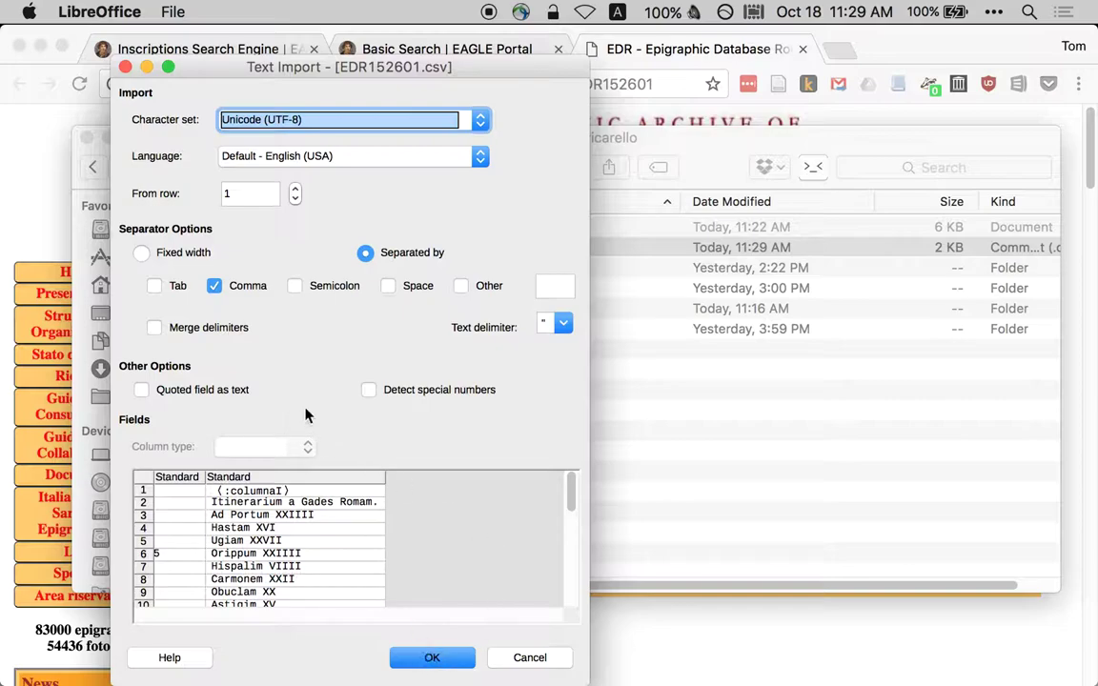
# Accept the text import with Unicode (UTF-8) and comma as separator, and enlarge the spreadsheet window to fill the screen.
pyautogui.click(447, 665)
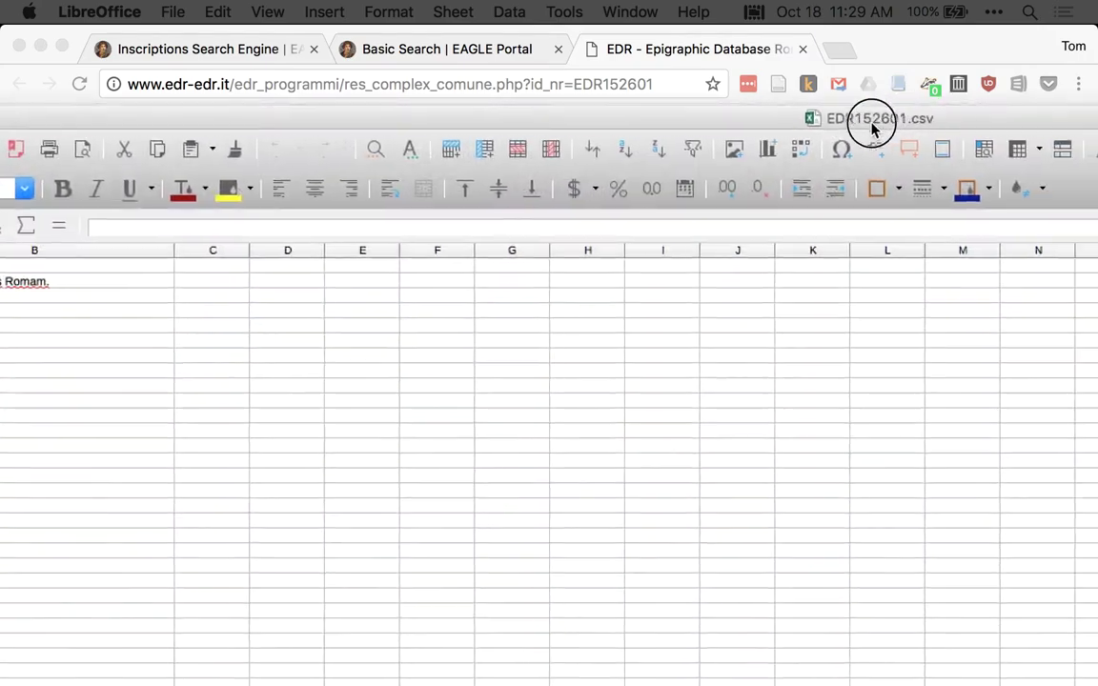
pyautogui.moveTo(870, 127); pyautogui.dragTo(770, 140)
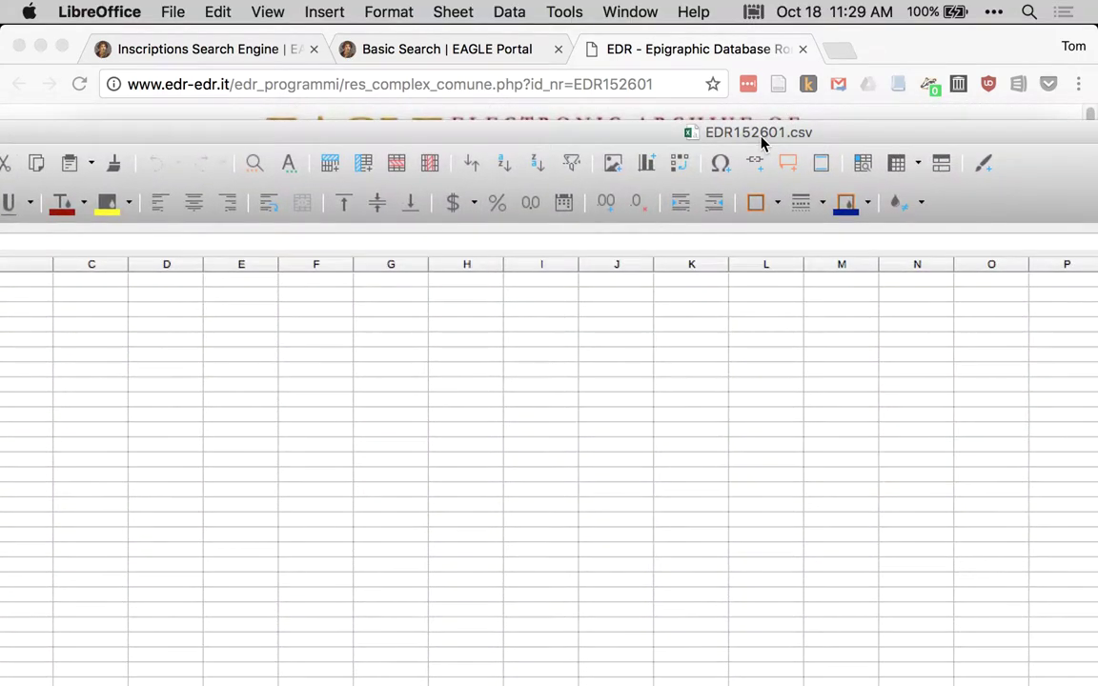
pyautogui.doubleClick(767, 138)
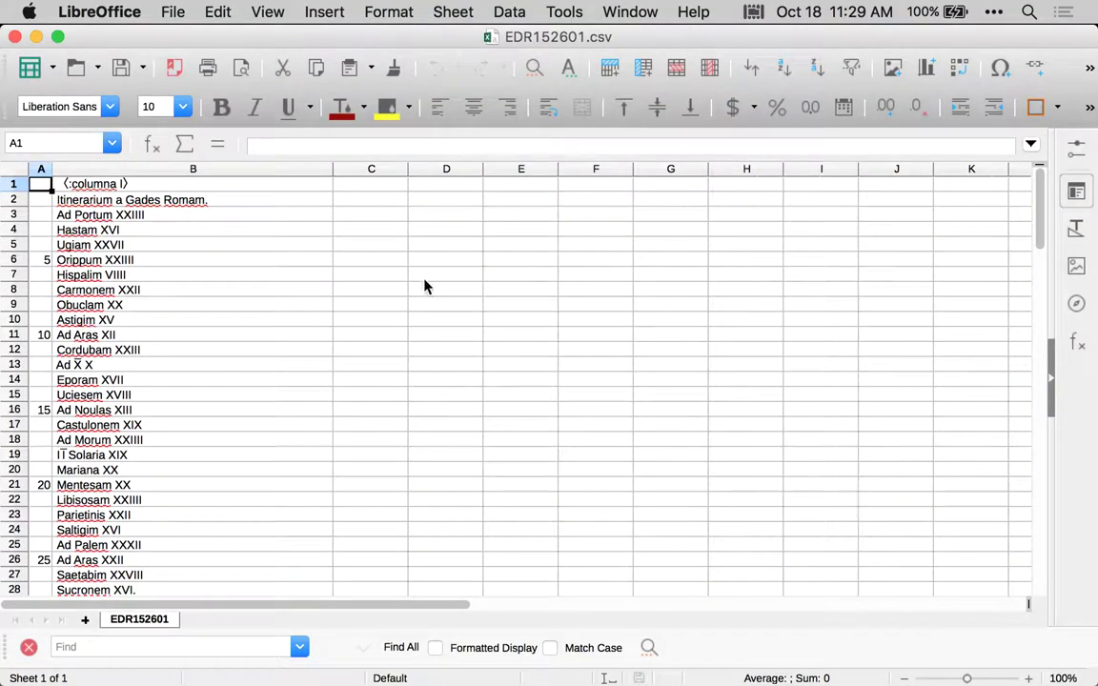
# Insert an empty row above the first row, which holds the columna I heading.
pyautogui.press('super+plus')
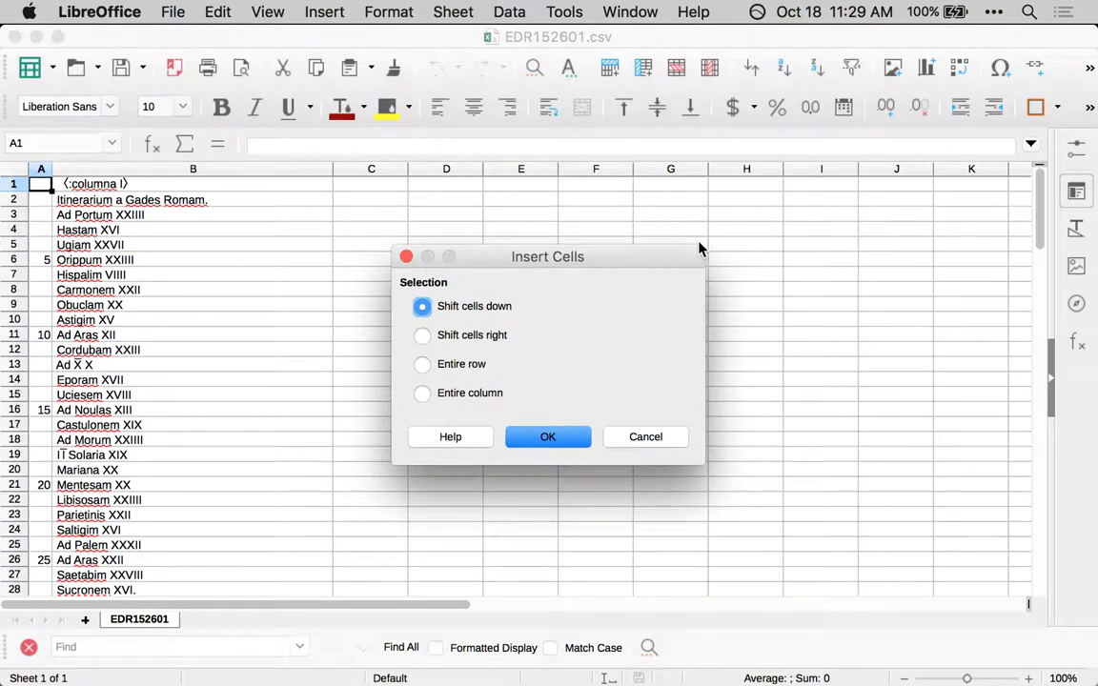
pyautogui.press('Escape')
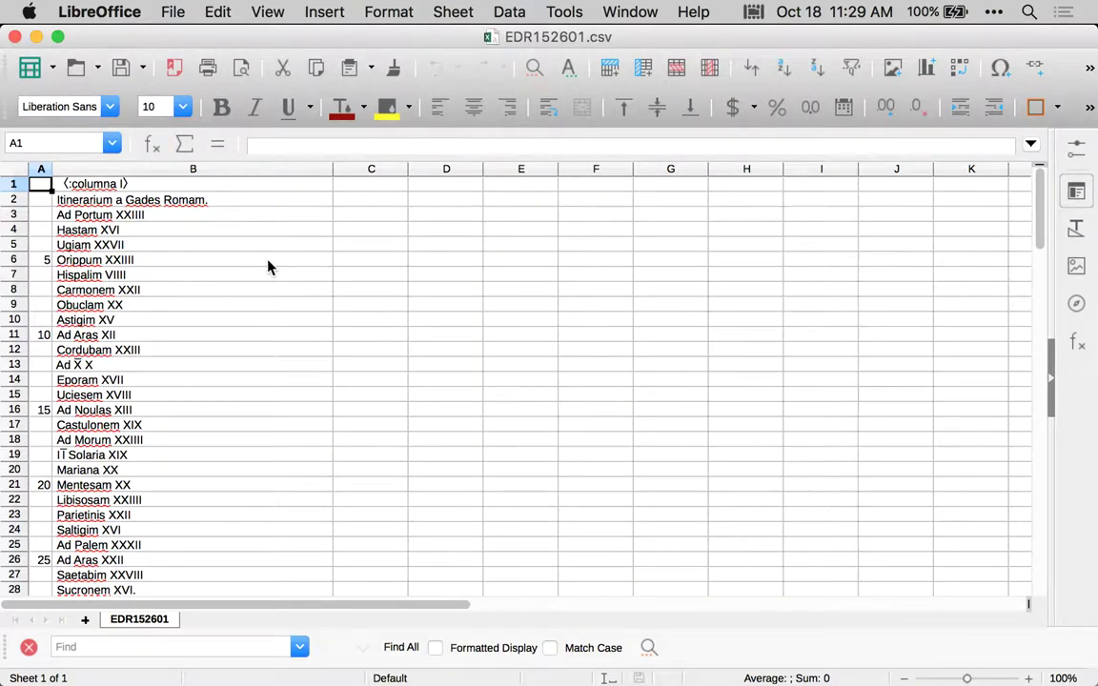
pyautogui.click(12, 184)
pyautogui.rightClick(10, 183)
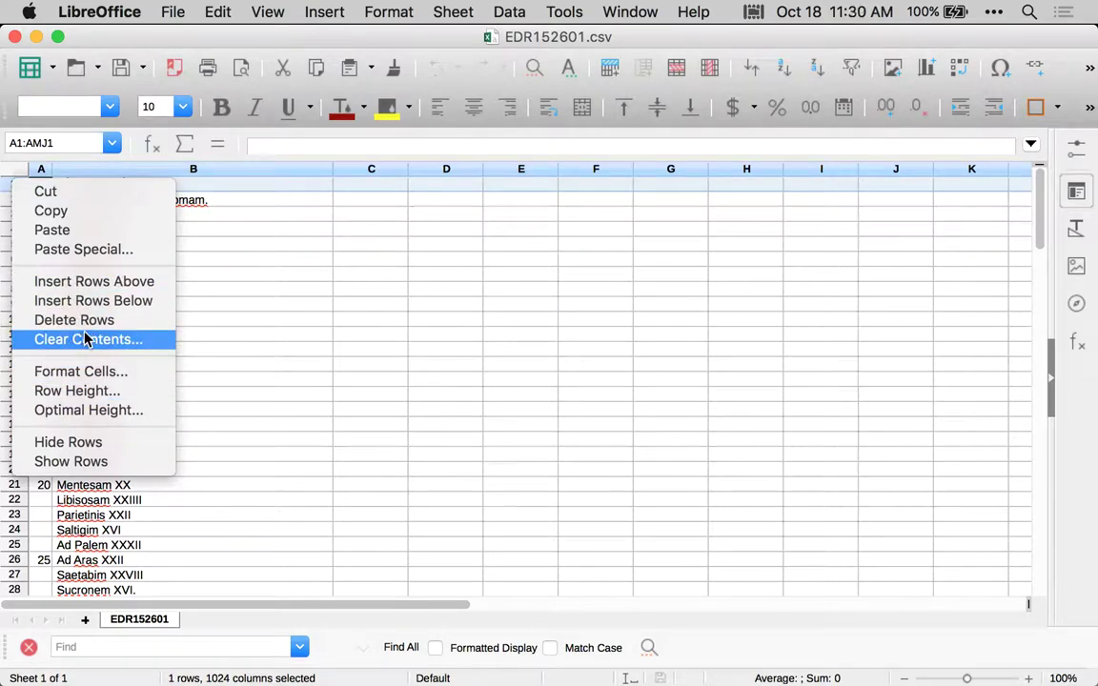
pyautogui.click(100, 284)
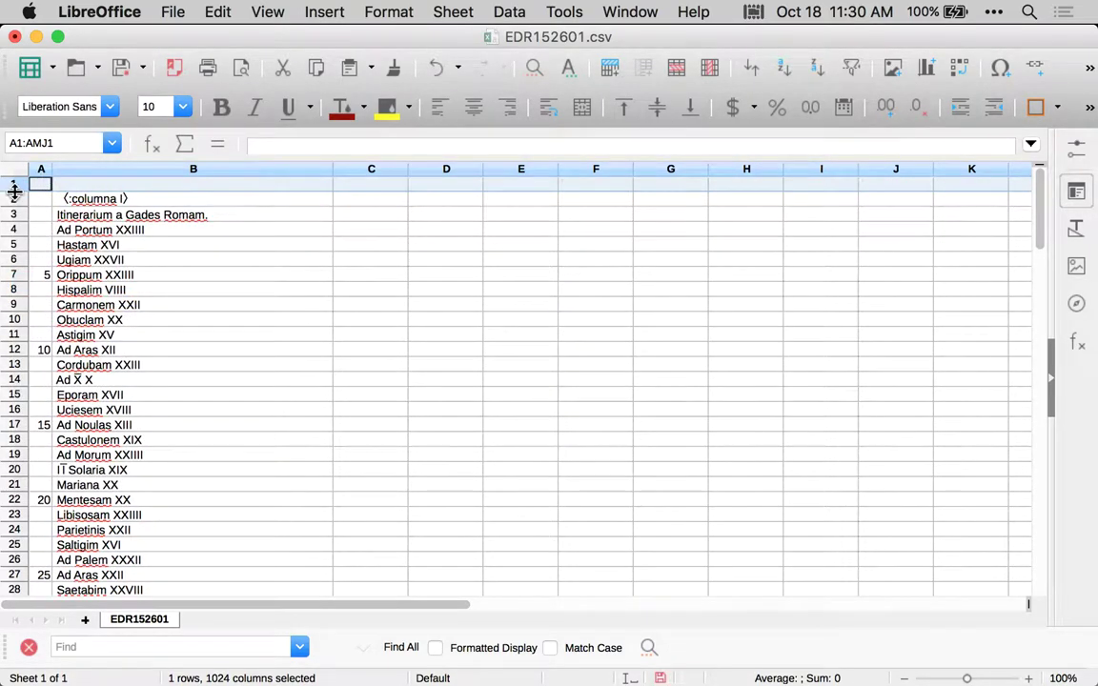
# Enter the column headers line, text and placename in cells A1, B1 and C1.
pyautogui.click(42, 185)
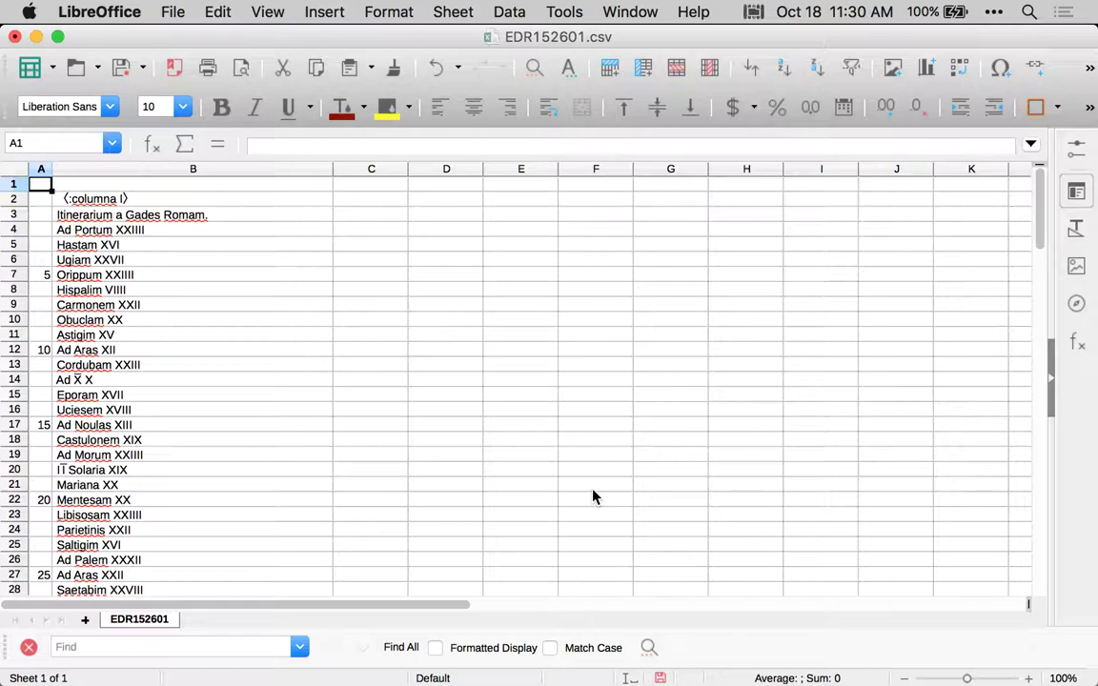
pyautogui.write('line')
pyautogui.press('Tab')
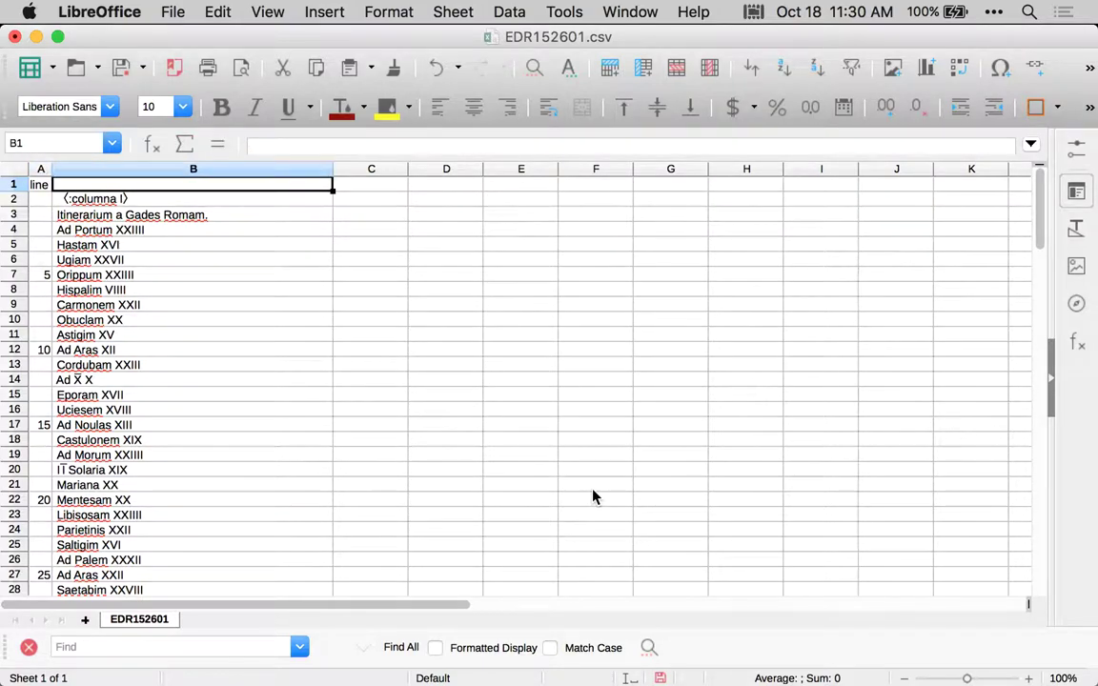
pyautogui.write('text')
pyautogui.press('Tab')
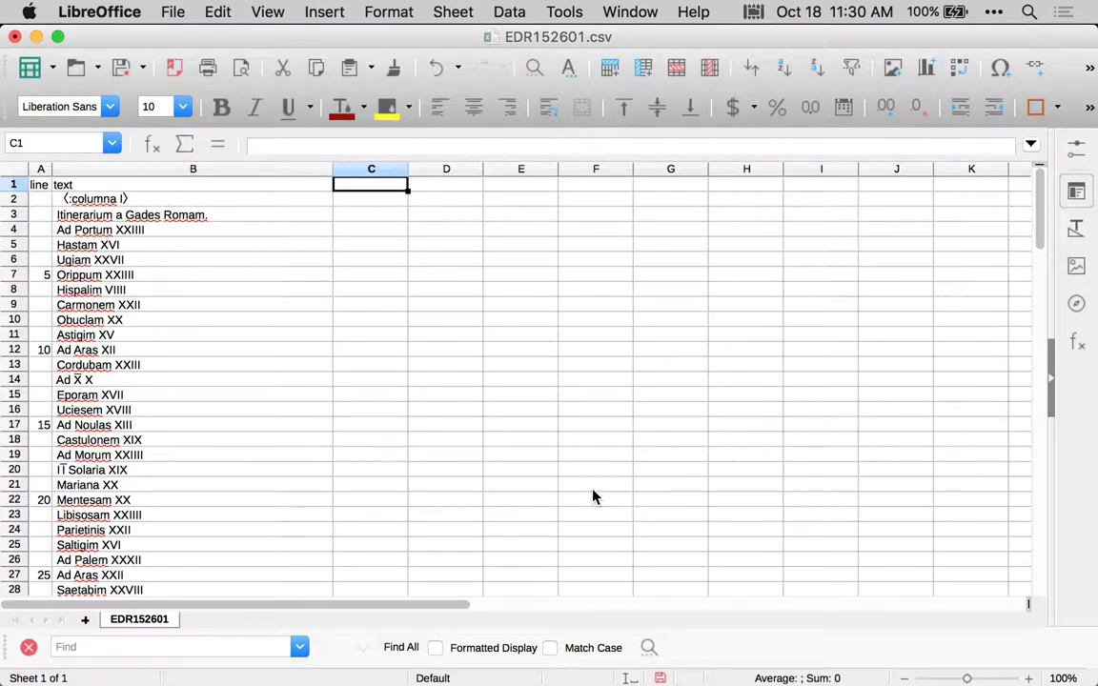
pyautogui.press('Home')
pyautogui.press('Tab')
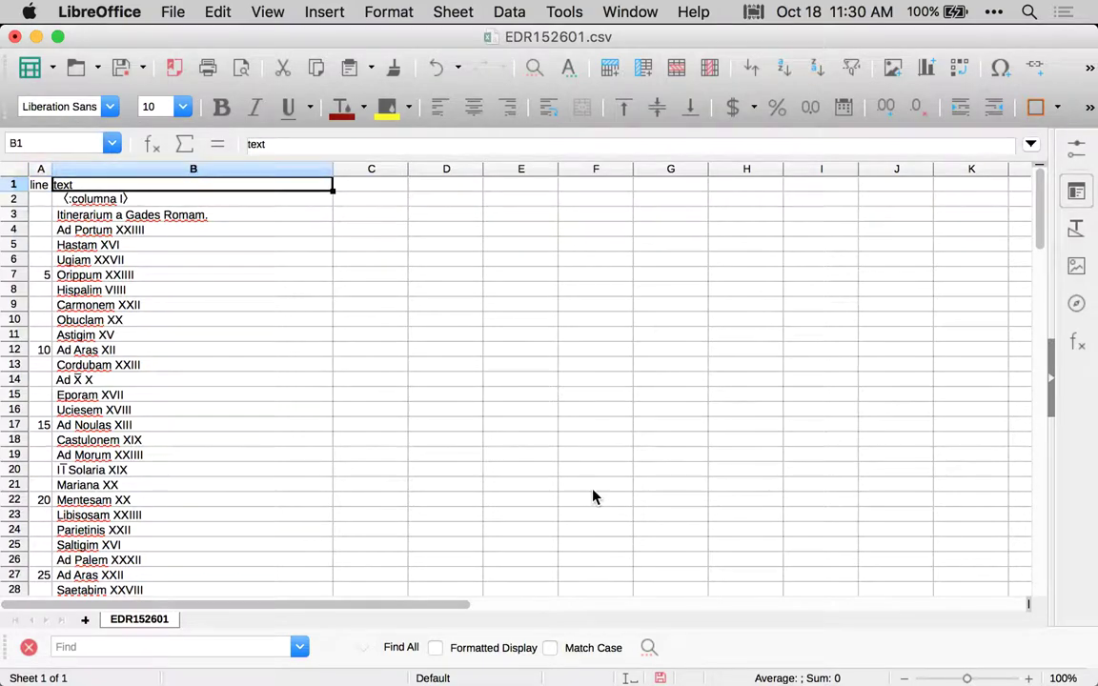
pyautogui.press('Tab')
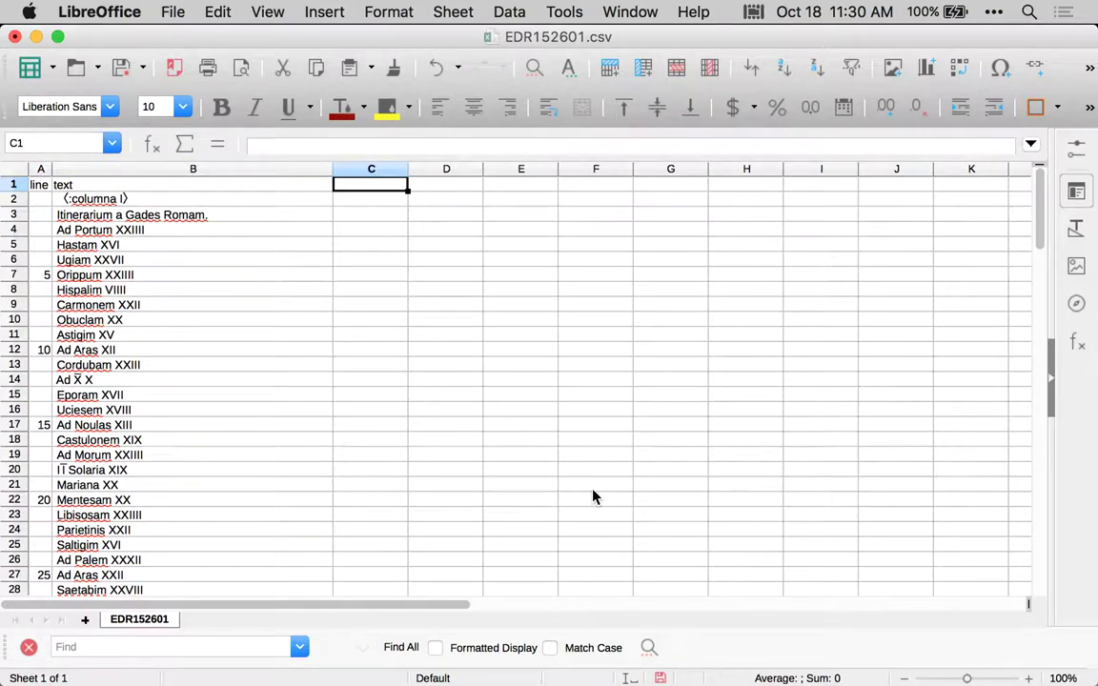
pyautogui.write('placename')
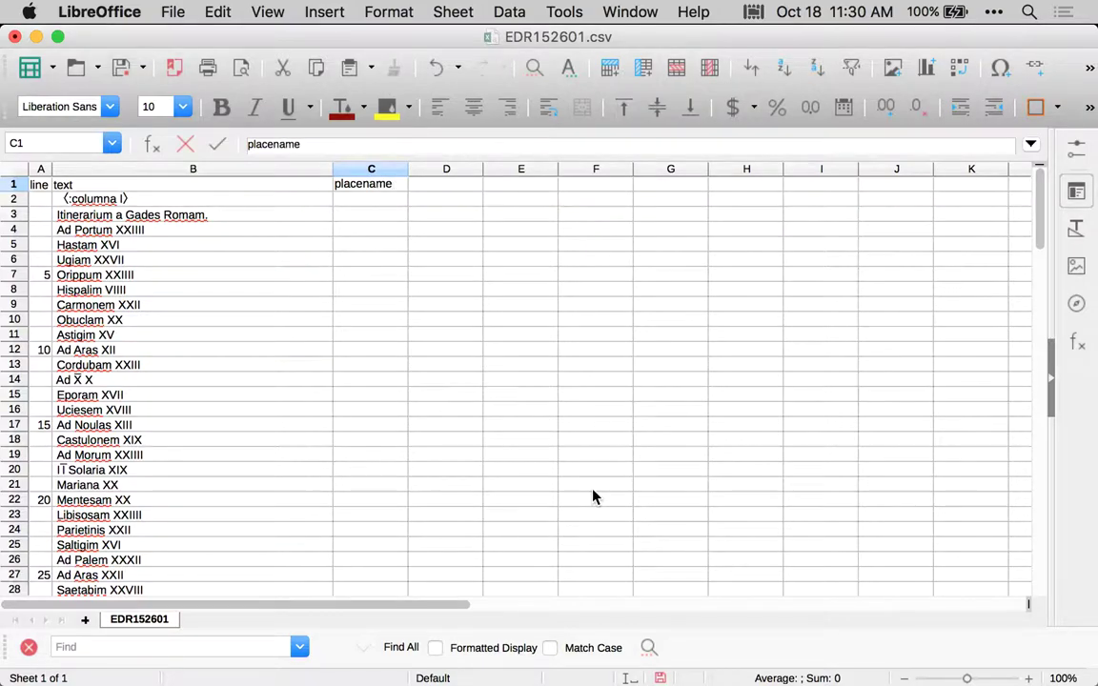
pyautogui.press('Return')
# Check the line, text and placename headers against the first rows of the inscription.
pyautogui.press('Up')
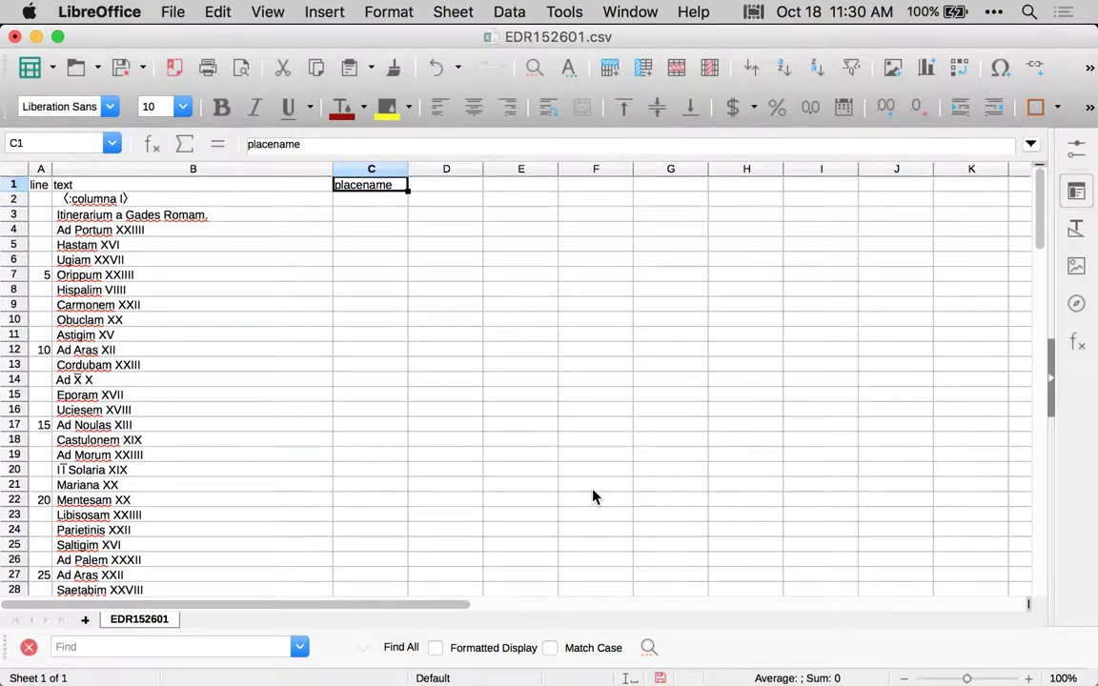
pyautogui.press('Down')
pyautogui.press('Left')
pyautogui.press('Left')
pyautogui.press('Down')
pyautogui.press('Right')
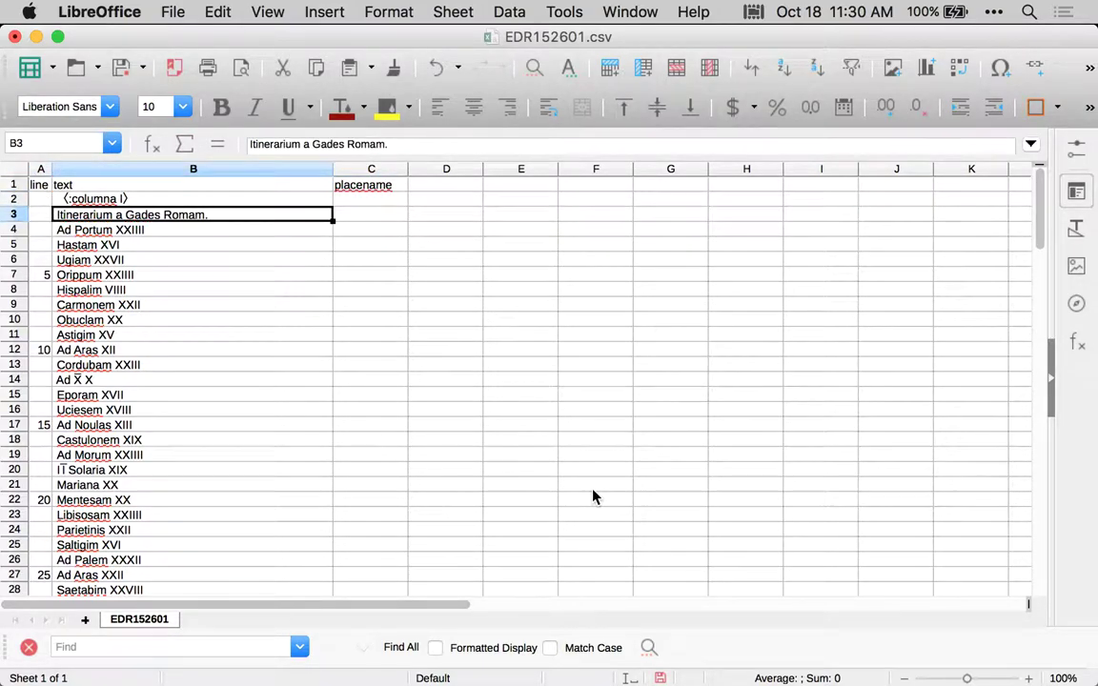
pyautogui.press('Up')
pyautogui.press('Up')
pyautogui.press('Right')
pyautogui.press('Left')
pyautogui.press('Left')
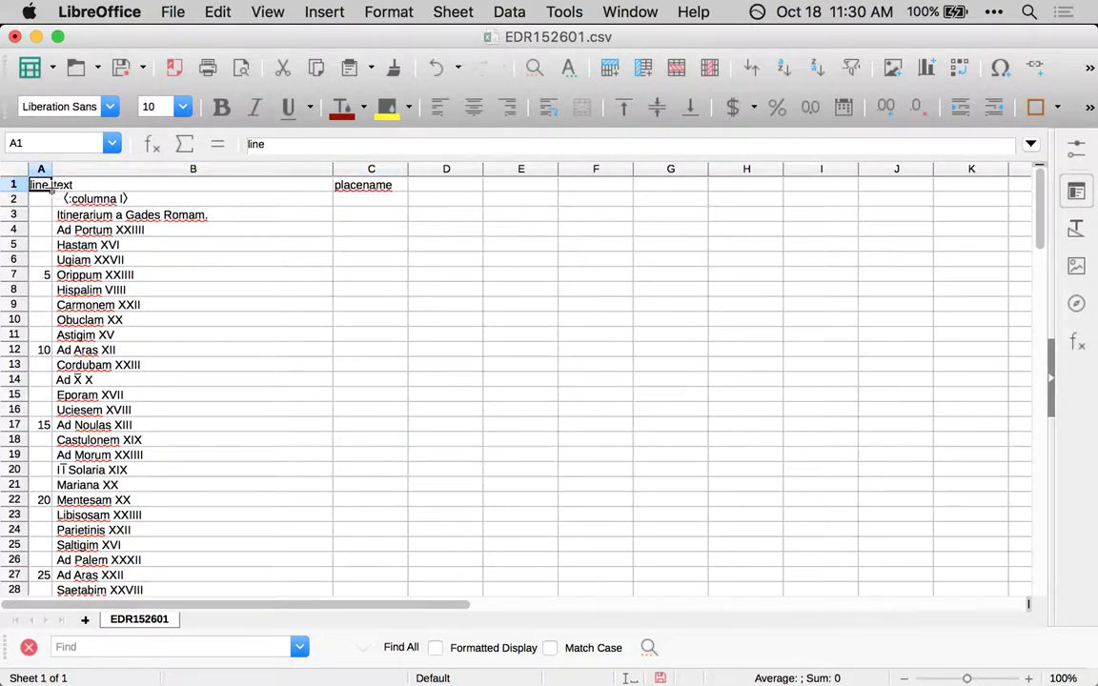
# Examine how the line numbers relate to the text rows in the columna I and columna II sections.
pyautogui.click(138, 200)
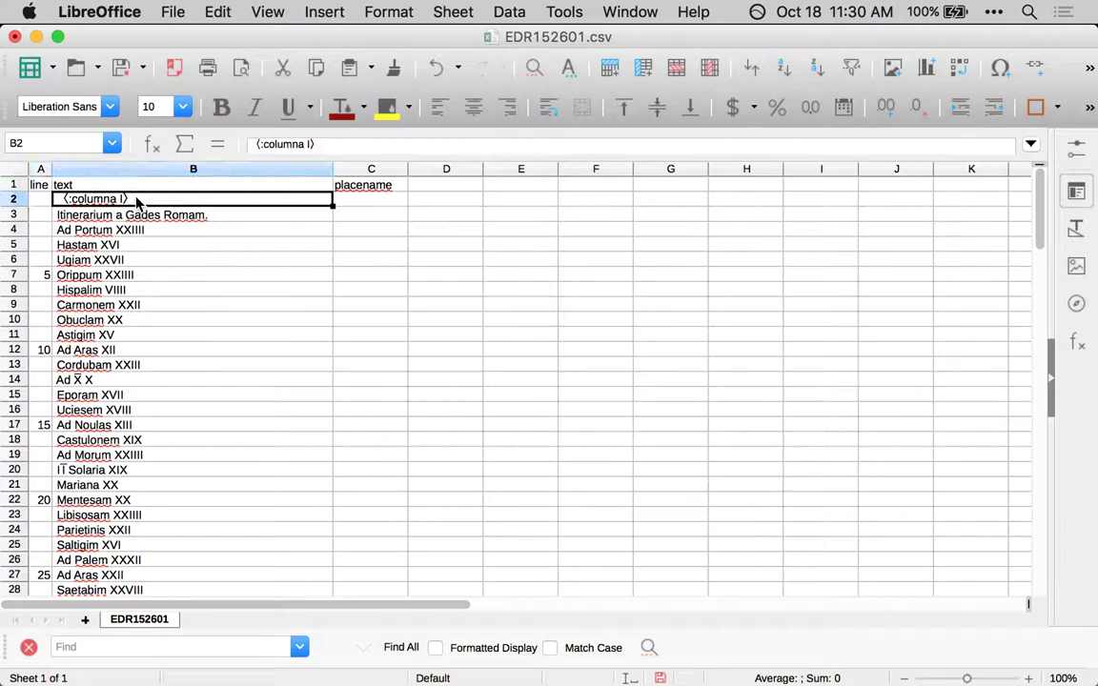
pyautogui.scroll(-2, 197, 296)
pyautogui.scroll(-3, 198, 318)
pyautogui.scroll(5, 198, 318)
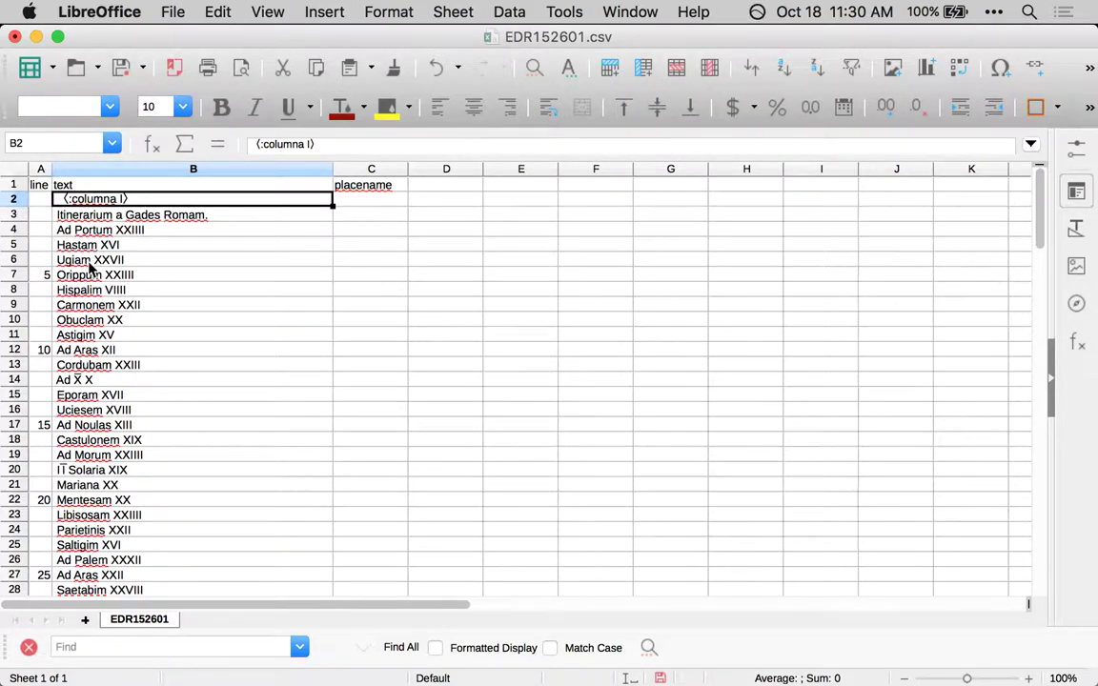
pyautogui.scroll(-5, 125, 511)
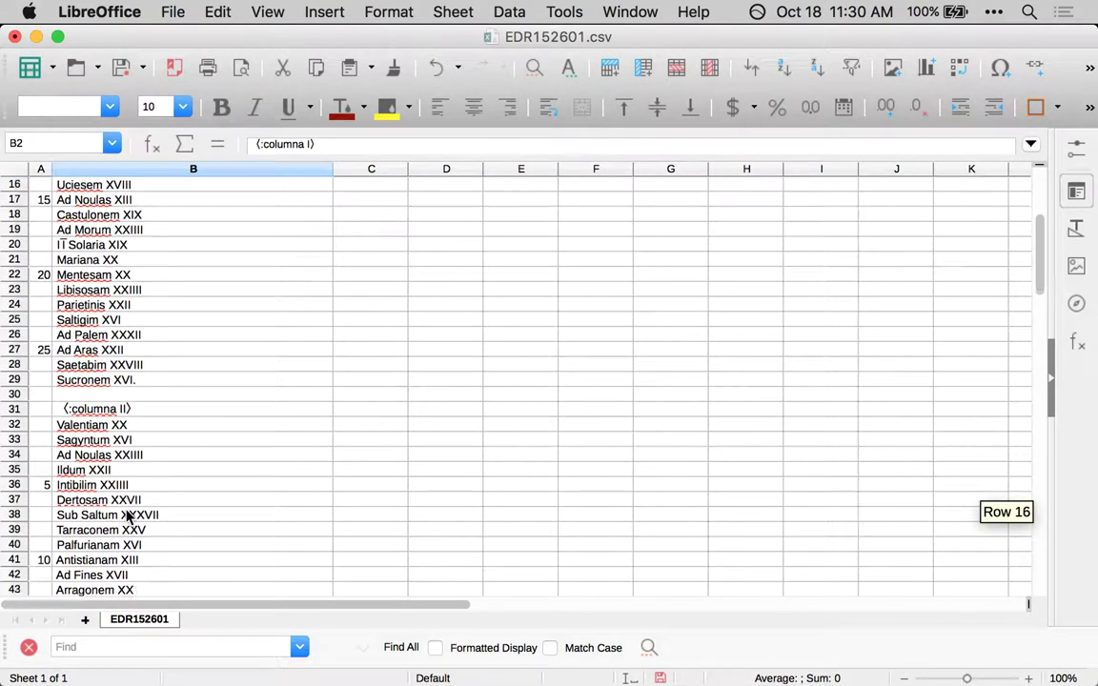
pyautogui.click(102, 504)
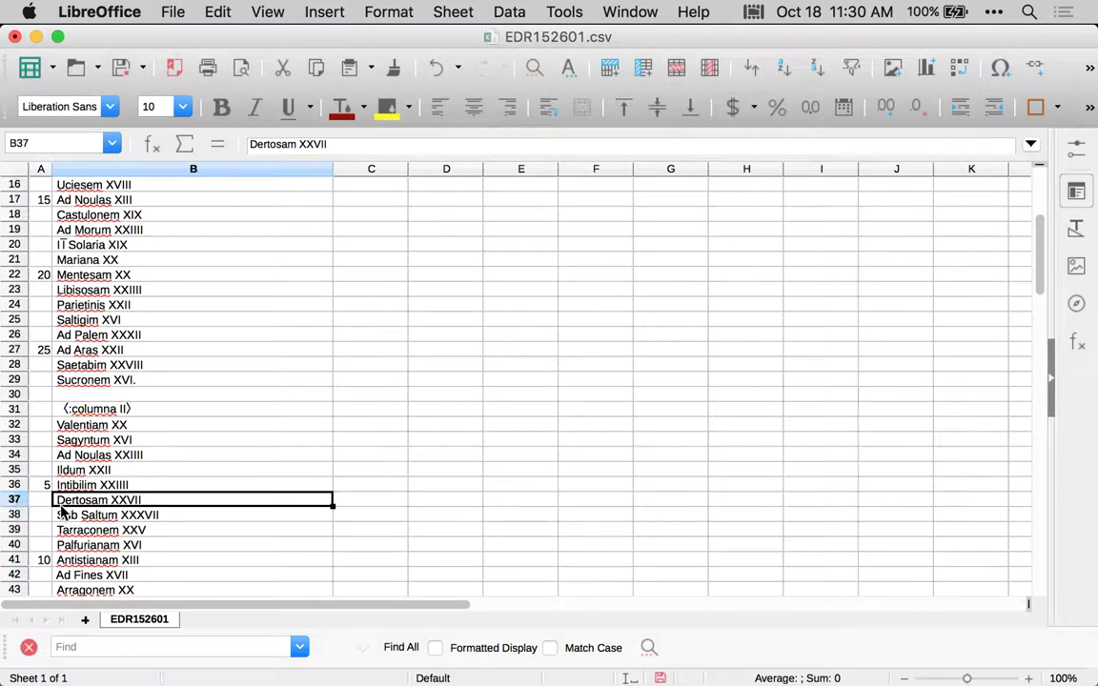
# Insert a new column before the line column.
pyautogui.scroll(5, 112, 419)
pyautogui.click(35, 171)
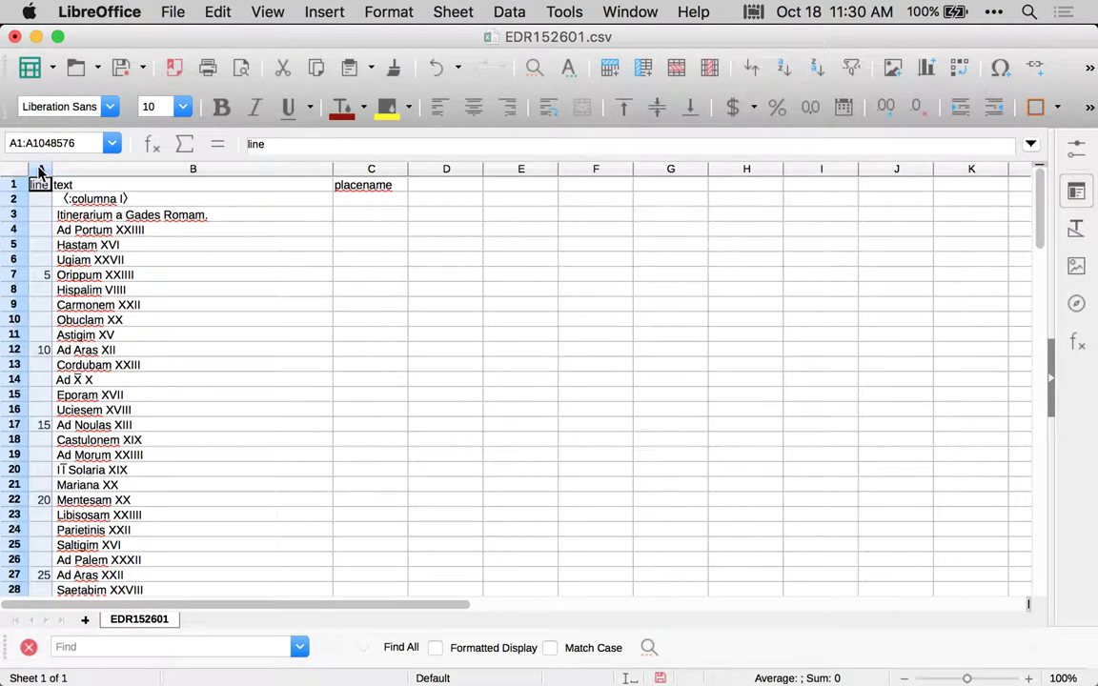
pyautogui.rightClick(36, 172)
pyautogui.click(85, 268)
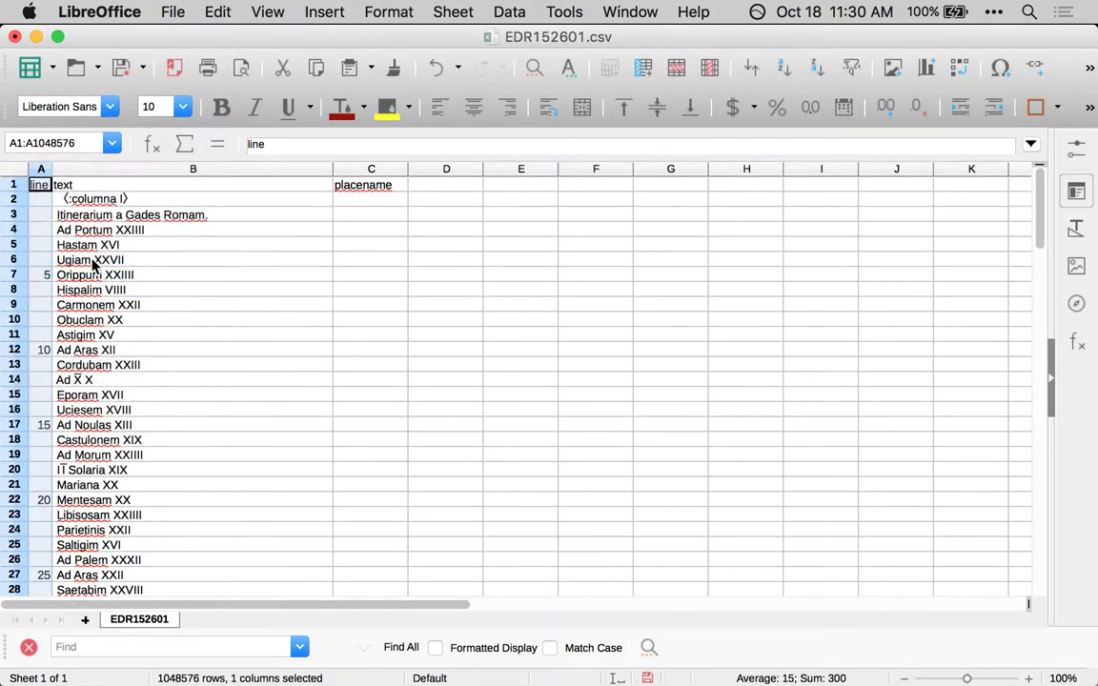
# Enter the header column in cell A1 of the new first column.
pyautogui.click(41, 185)
pyautogui.write('column')
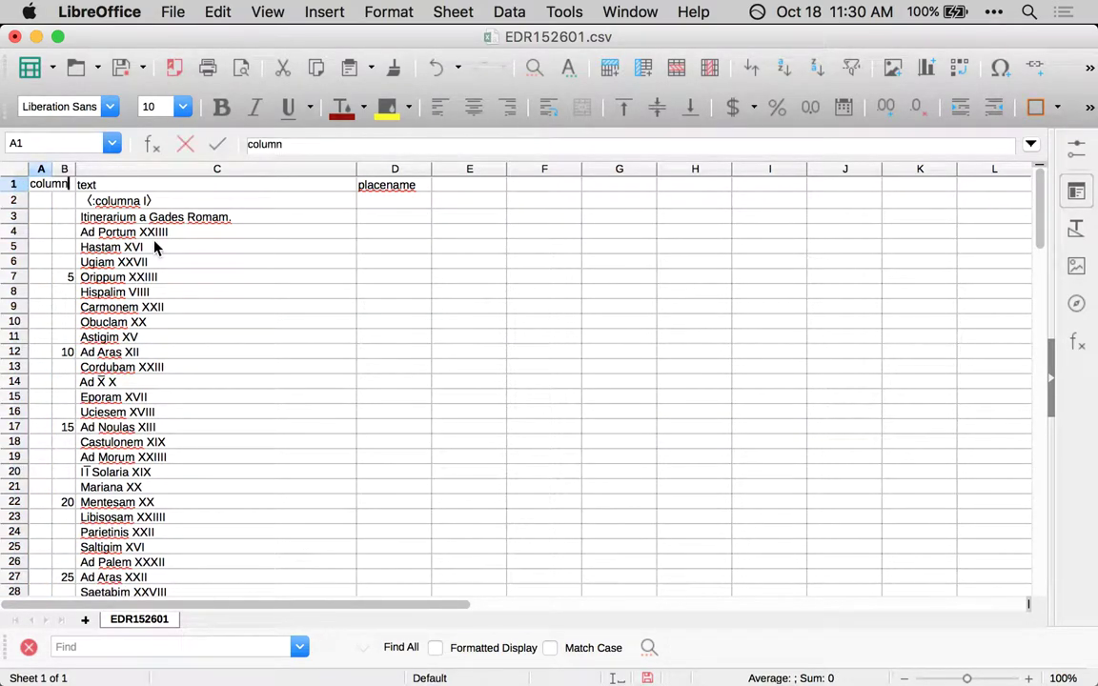
pyautogui.press('Tab')
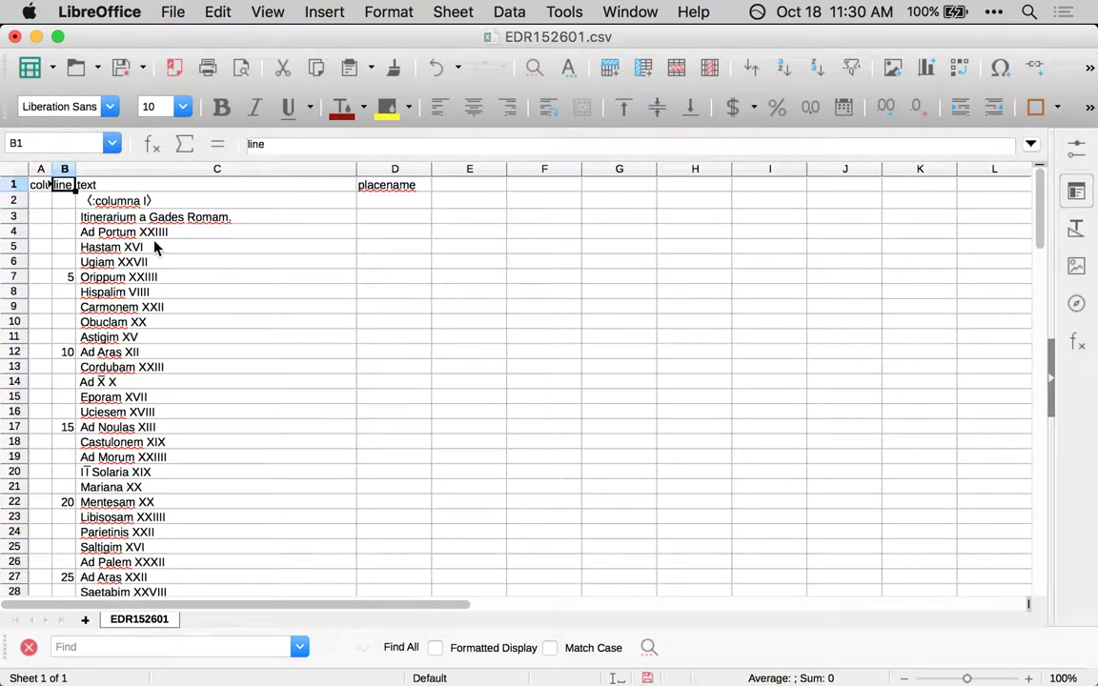
# Apply the optimal column width with its default setting to the whole sheet.
pyautogui.click(14, 170)
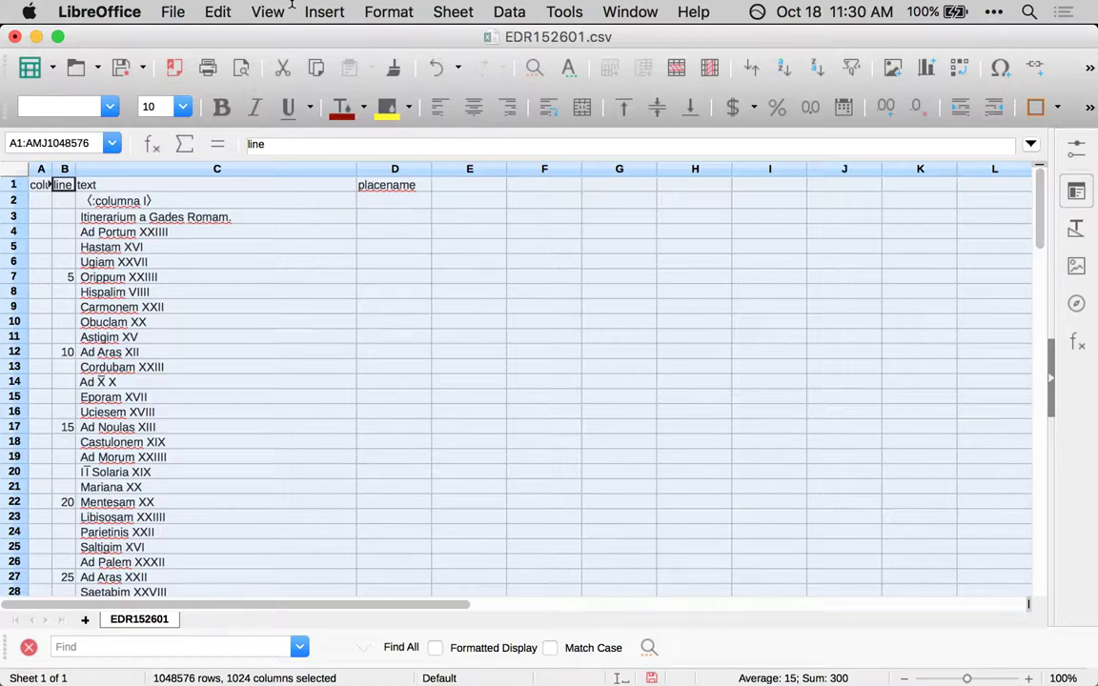
pyautogui.click(401, 11)
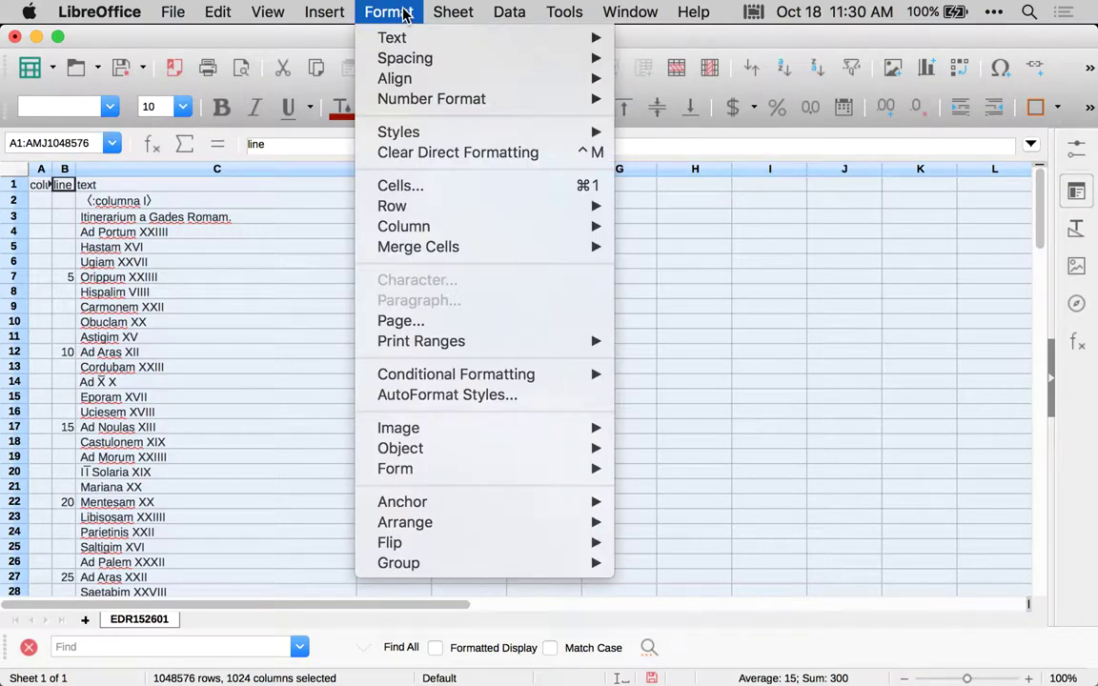
pyautogui.moveTo(476, 226)
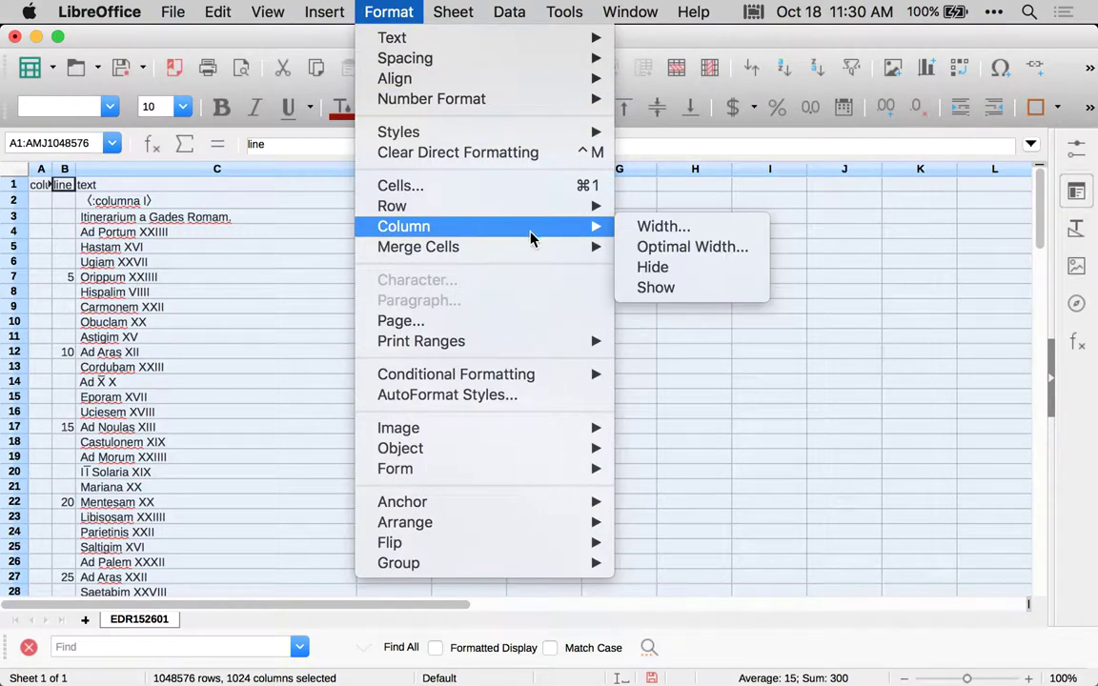
pyautogui.click(629, 245)
pyautogui.click(563, 408)
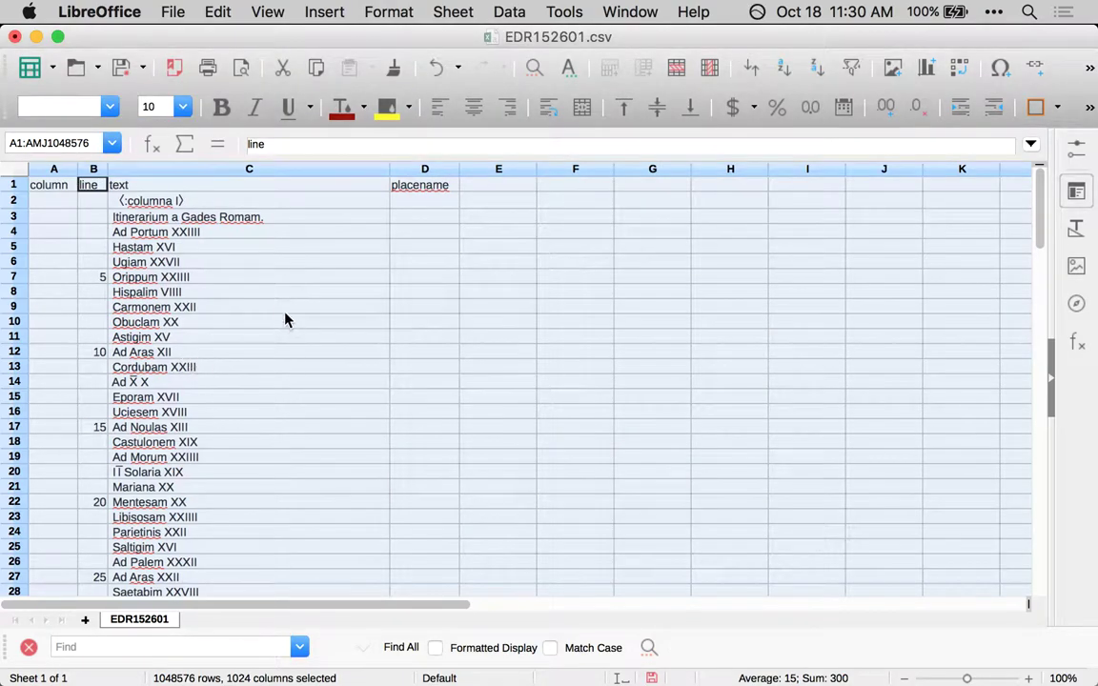
pyautogui.click(370, 317)
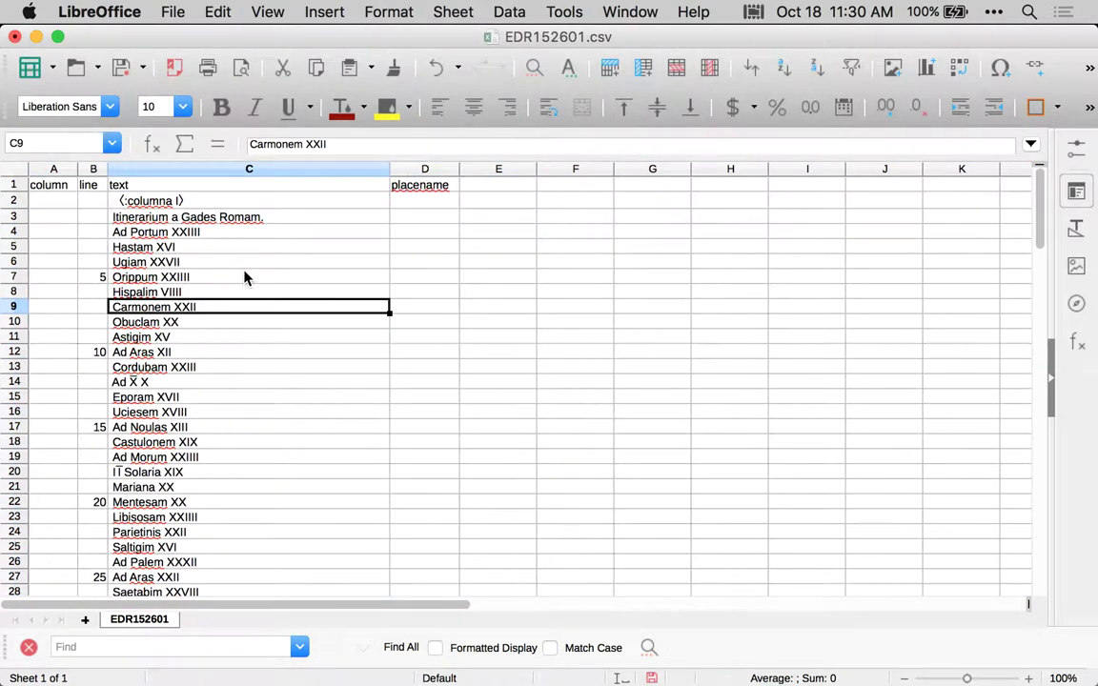
# Save the spreadsheet under the new name EDR152601-names.csv, keeping the Text CSV format.
pyautogui.click(174, 12)
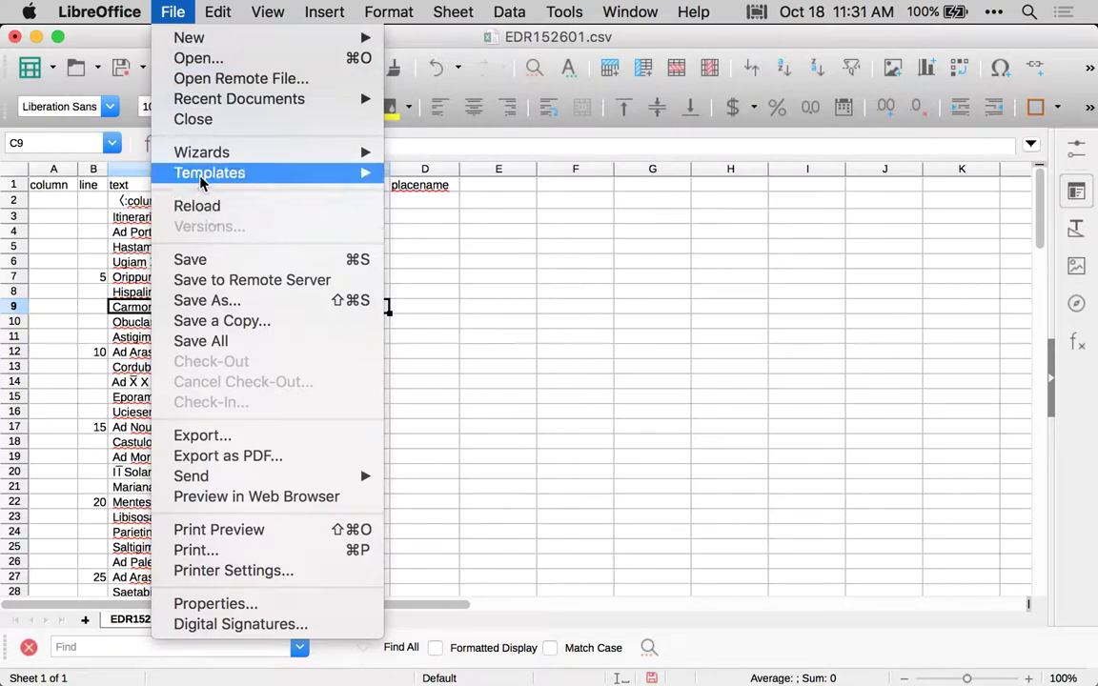
pyautogui.click(313, 300)
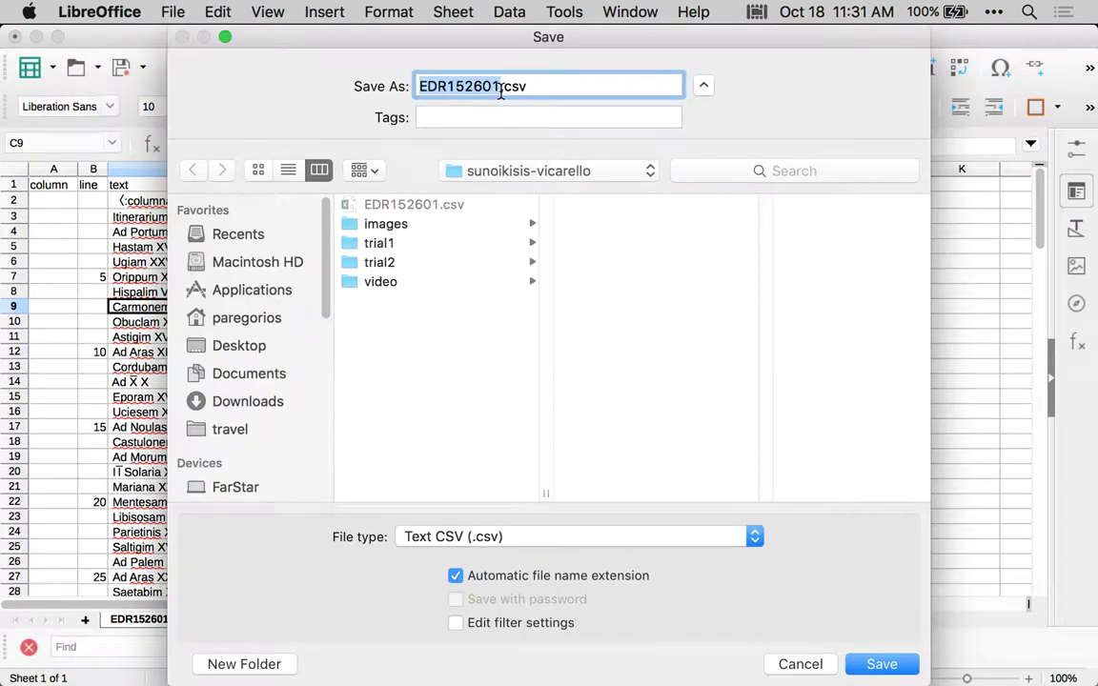
pyautogui.click(500, 88)
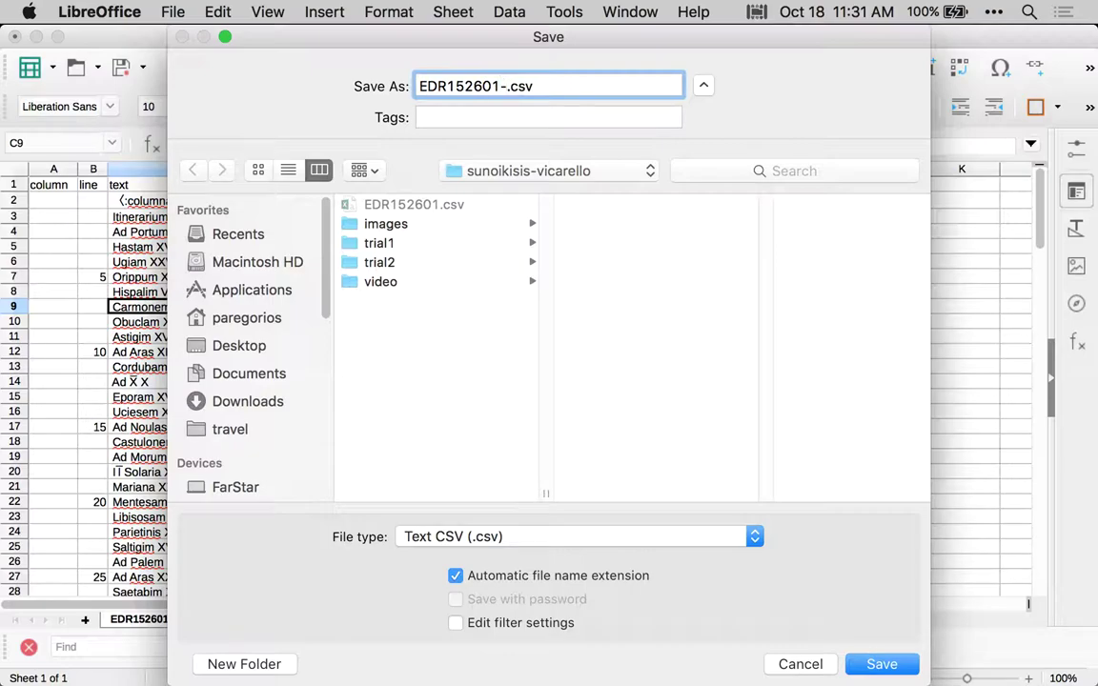
pyautogui.write('-names')
pyautogui.click(881, 666)
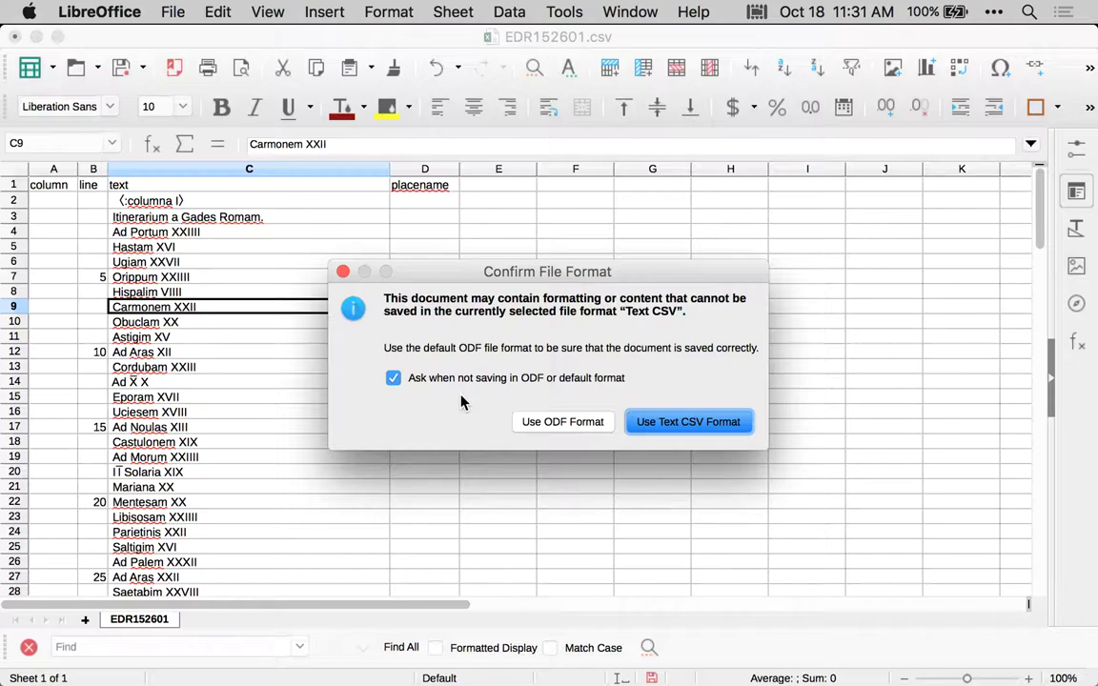
pyautogui.click(707, 429)
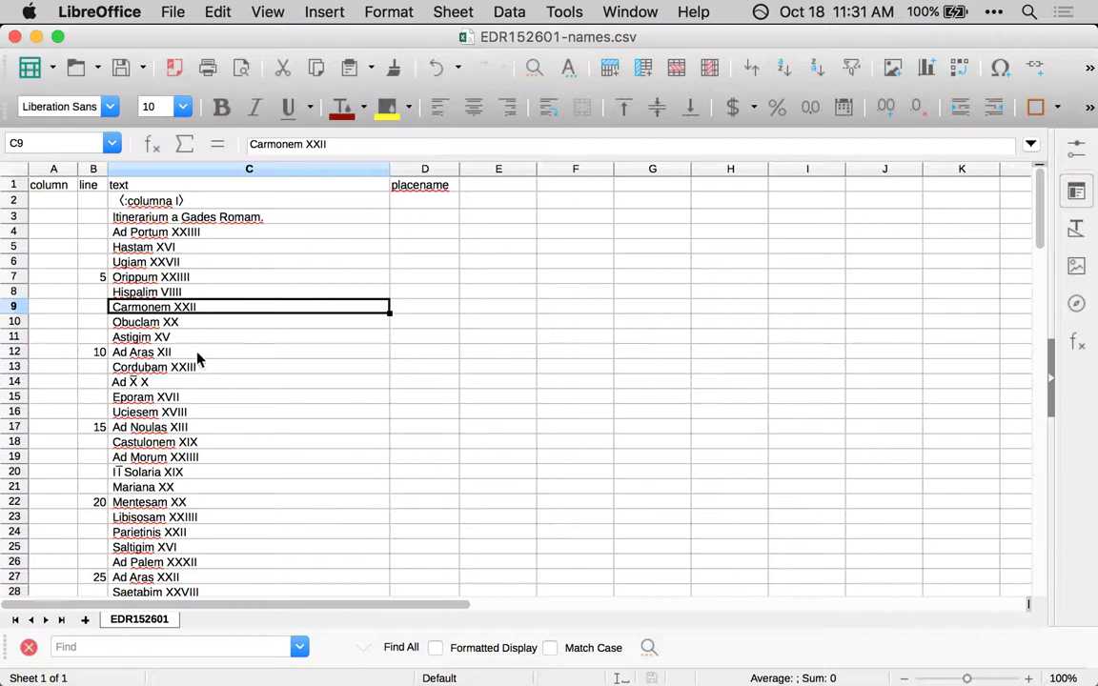
# Enter 1 in cell A3 and fill it down through A29 for the columna I rows.
pyautogui.click(233, 246)
pyautogui.click(60, 205)
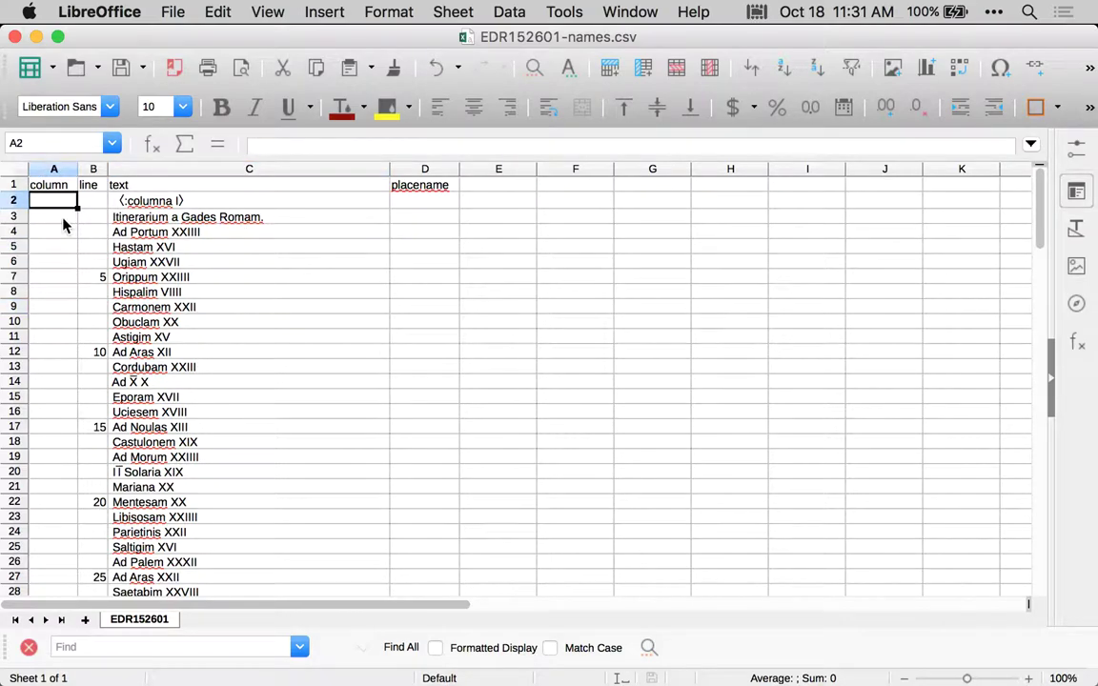
pyautogui.click(64, 220)
pyautogui.write('1')
pyautogui.press('Return')
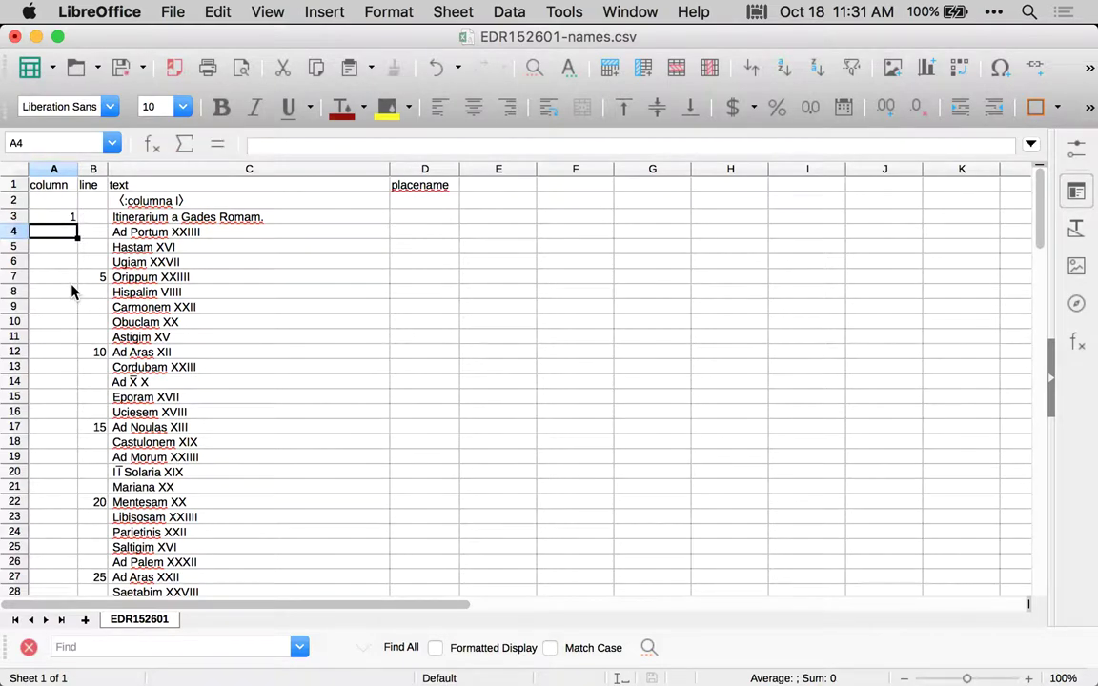
pyautogui.click(67, 218)
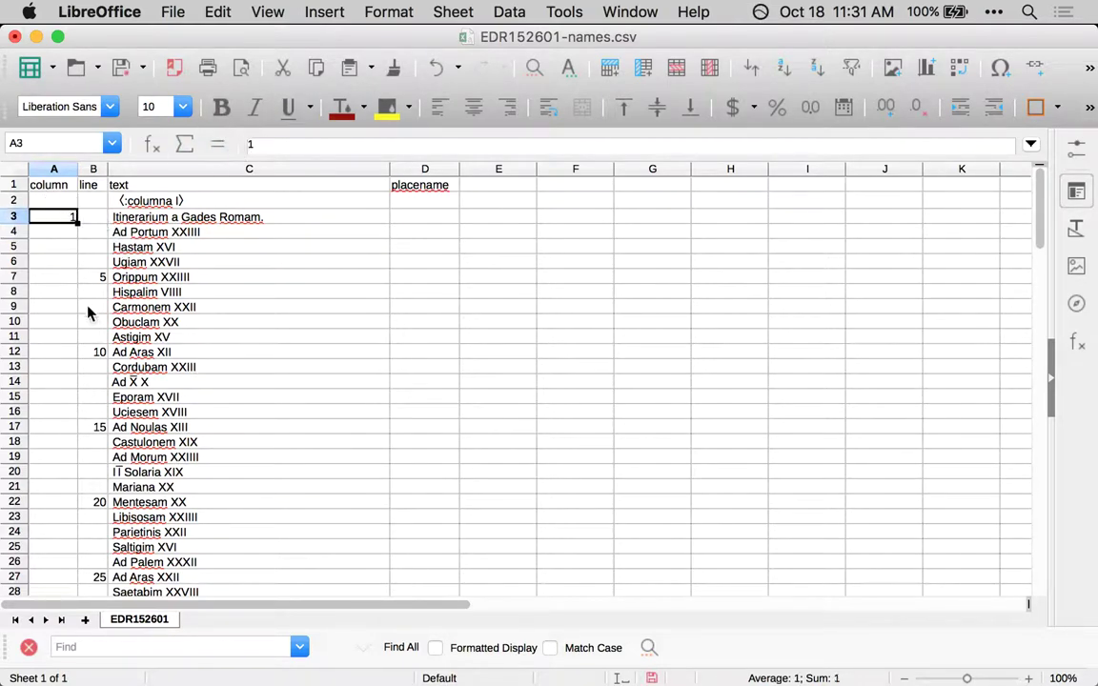
pyautogui.scroll(-2, 44, 424)
pyautogui.keyDown('shift'); pyautogui.click(50, 530); pyautogui.keyUp('shift')
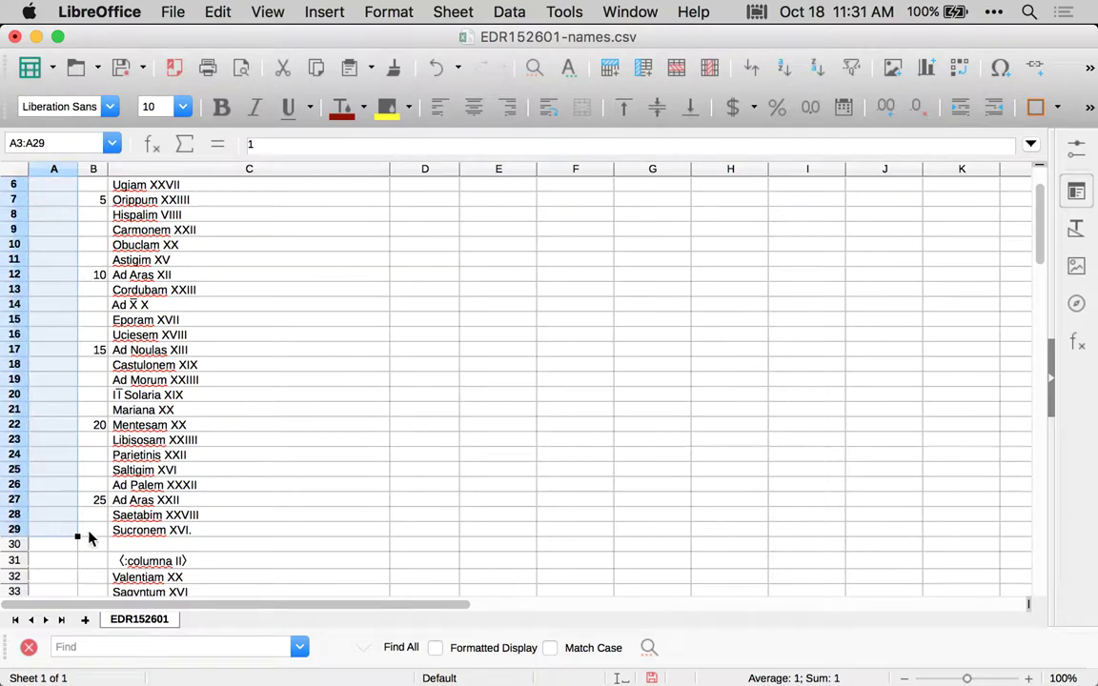
pyautogui.click(462, 12)
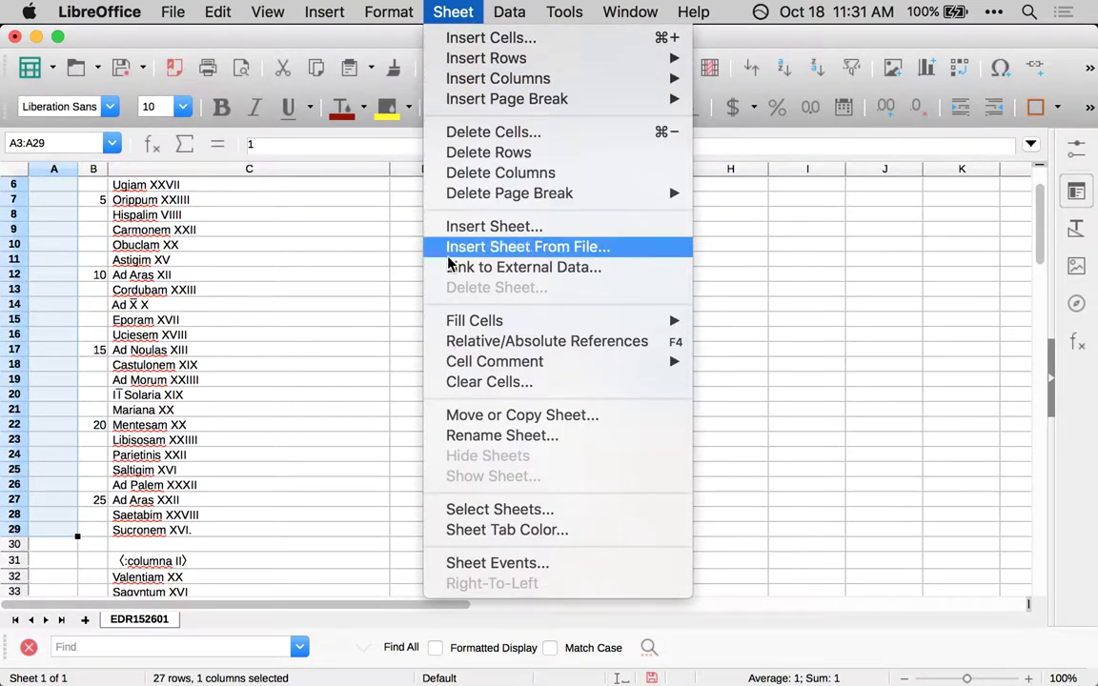
pyautogui.moveTo(468, 322)
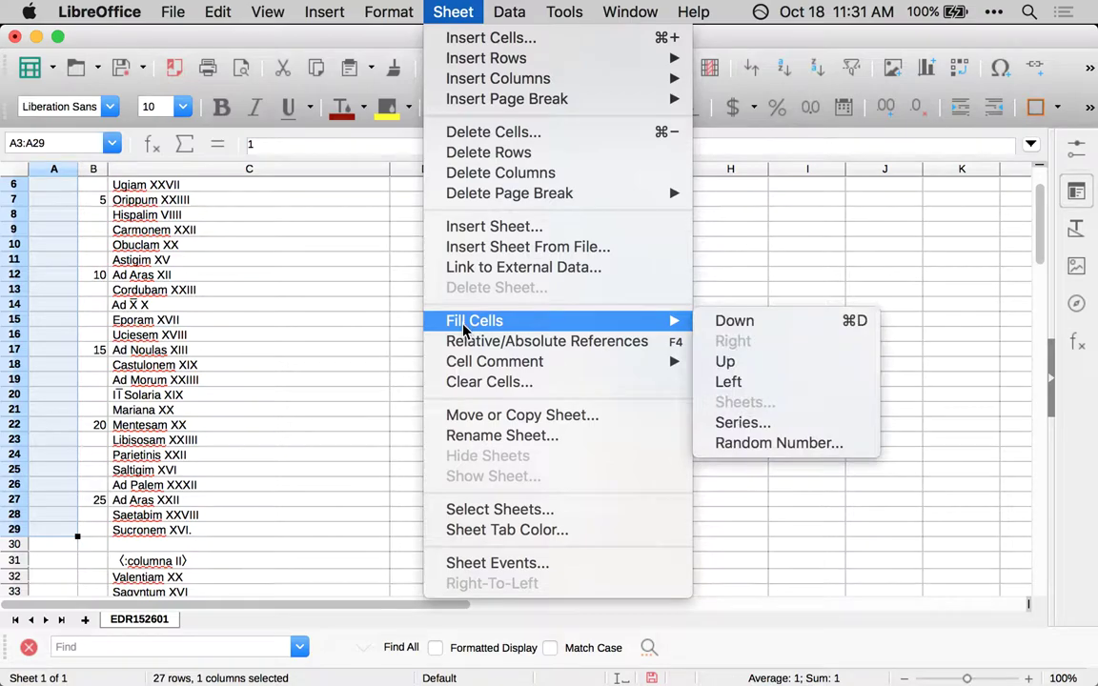
pyautogui.click(734, 322)
pyautogui.scroll(2, 86, 364)
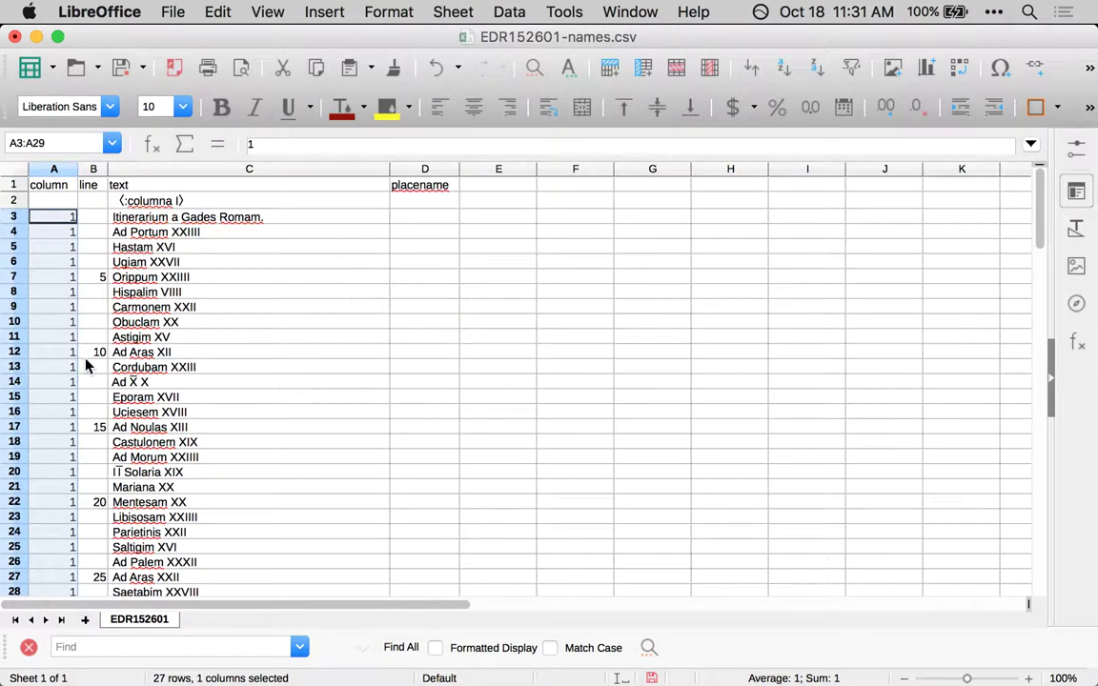
# Enter 2 in cell A32 and fill it down through A57 for the columna II rows.
pyautogui.scroll(-8, 86, 364)
pyautogui.click(49, 293)
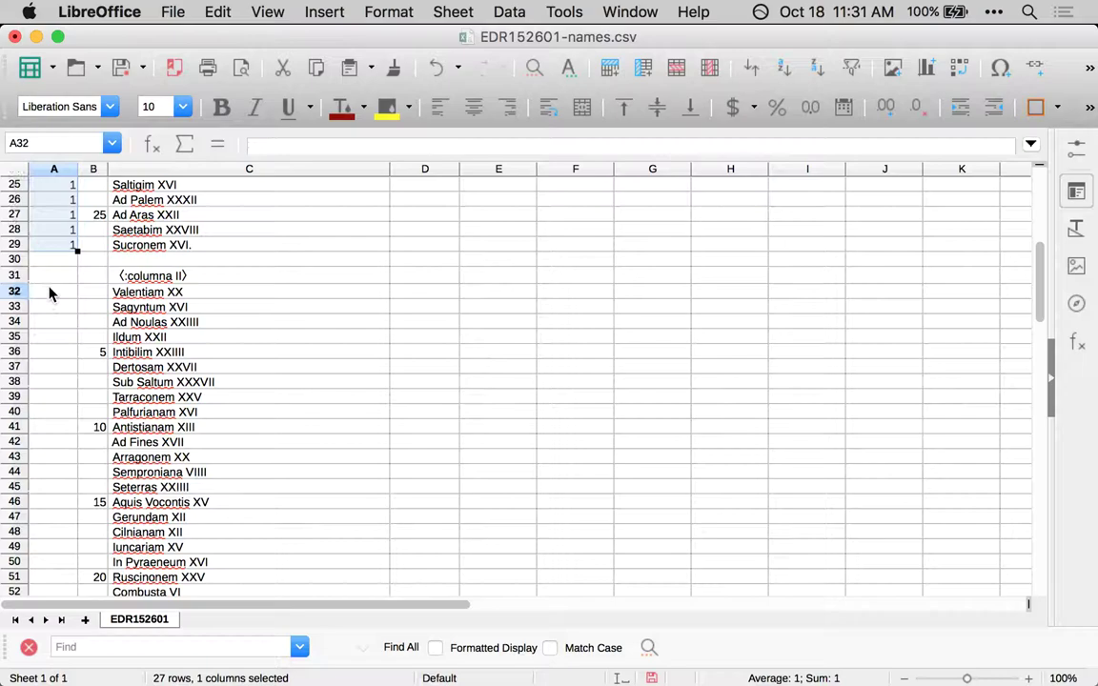
pyautogui.write('2')
pyautogui.scroll(-3, 333, 467)
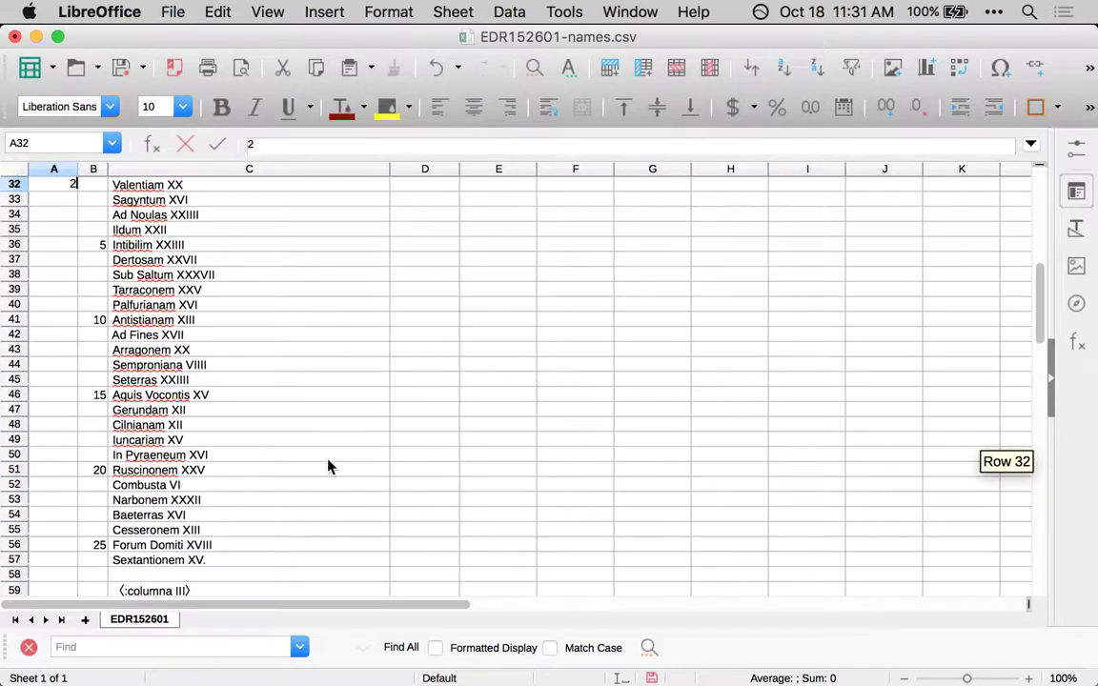
pyautogui.scroll(1, 328, 467)
pyautogui.click(328, 464)
pyautogui.click(48, 202)
pyautogui.scroll(-7, 49, 437)
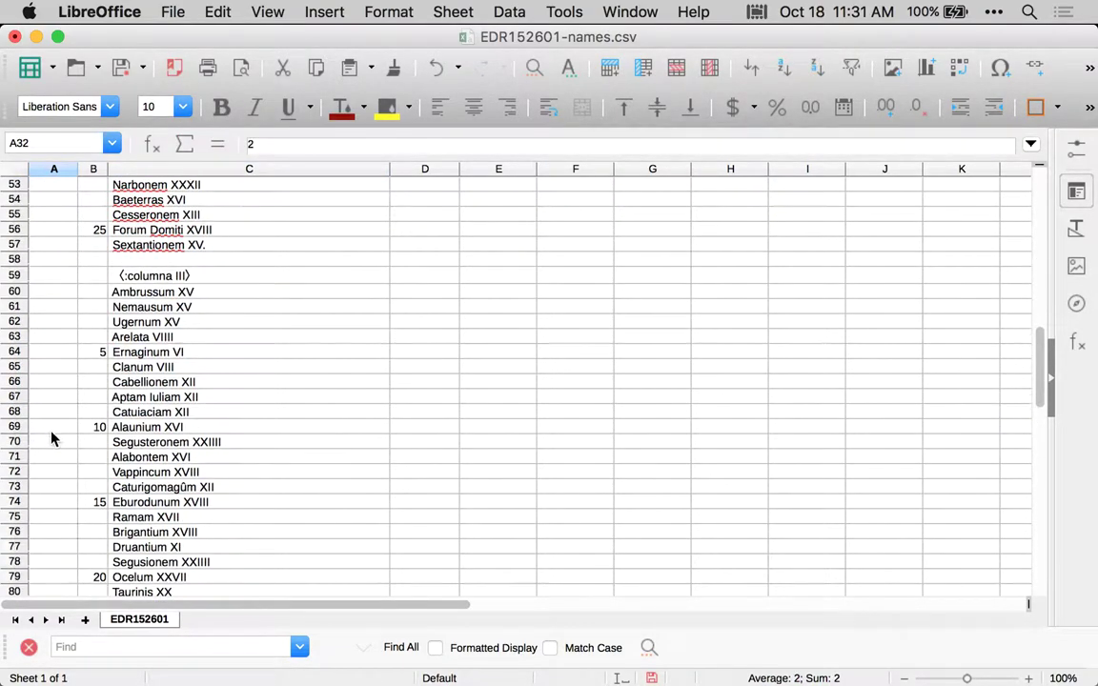
pyautogui.keyDown('shift'); pyautogui.click(44, 244); pyautogui.keyUp('shift')
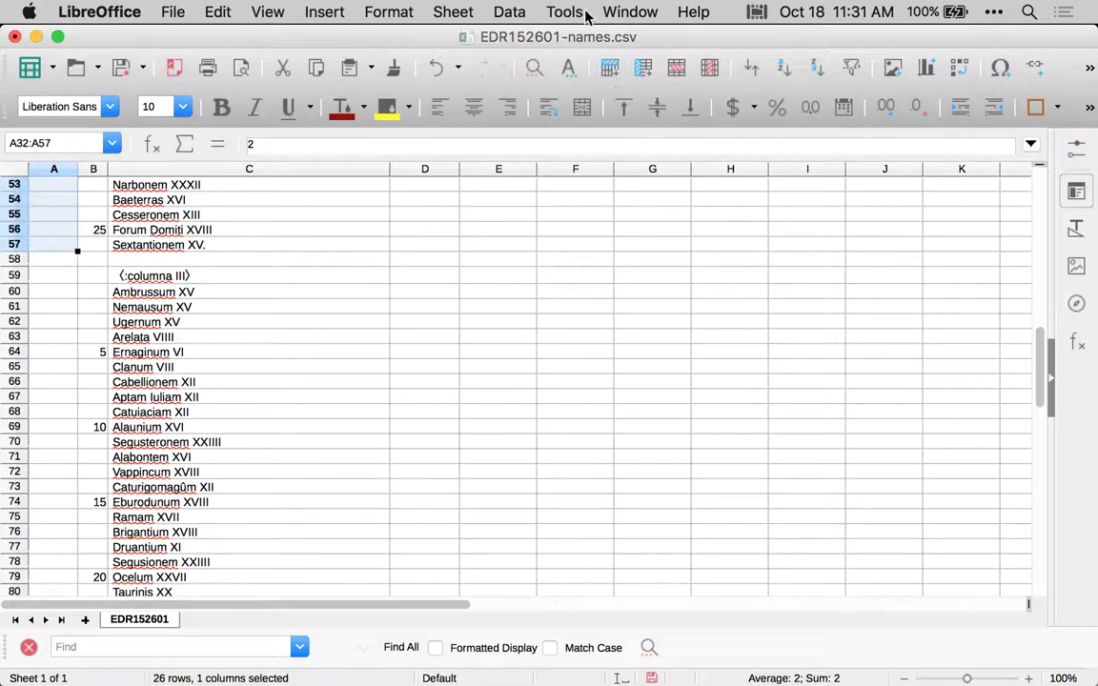
pyautogui.click(509, 12)
pyautogui.moveTo(452, 12)
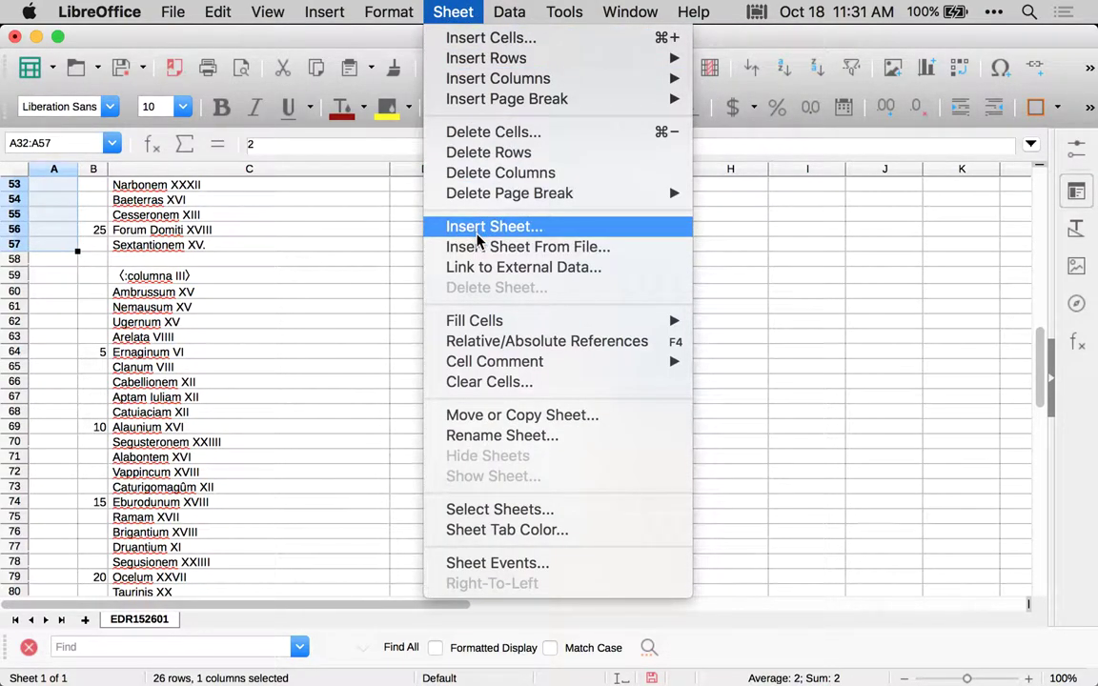
pyautogui.moveTo(657, 321)
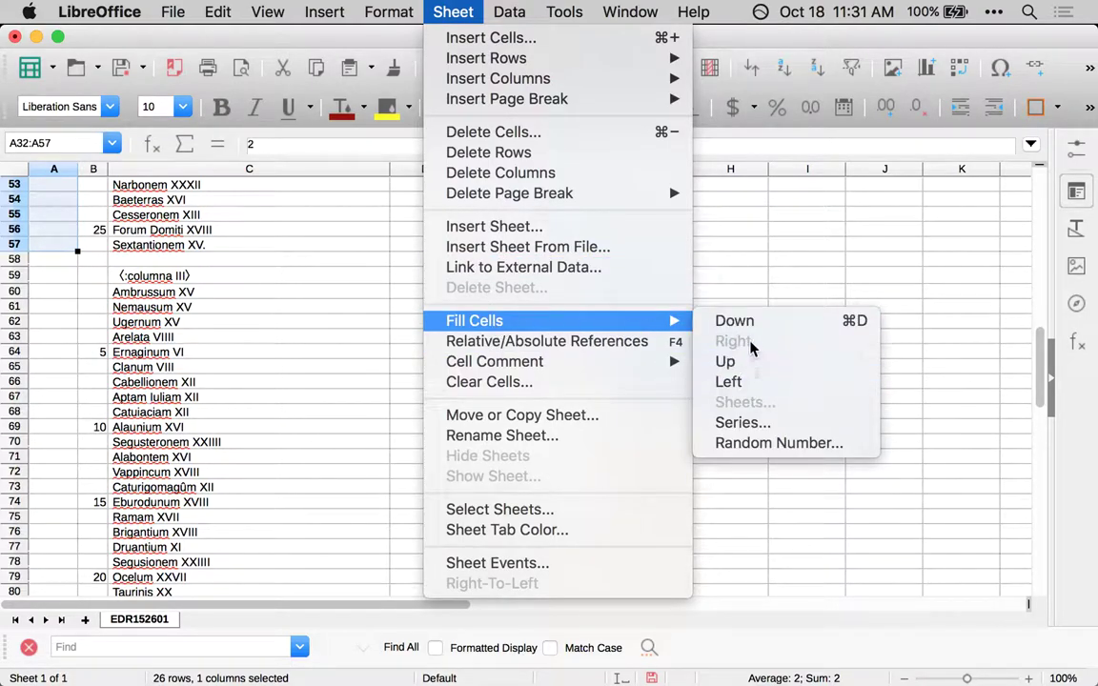
pyautogui.click(854, 324)
# Enter 3 in cell A60 and fill it down through A85 for the columna III rows.
pyautogui.click(72, 292)
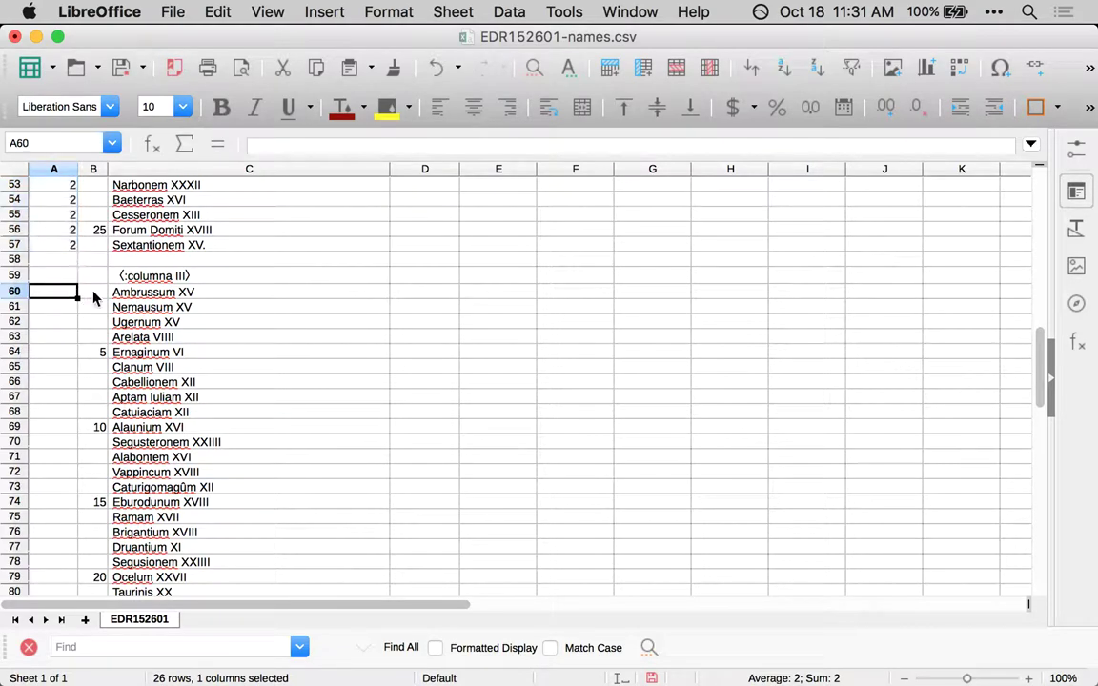
pyautogui.write('3')
pyautogui.press('Return')
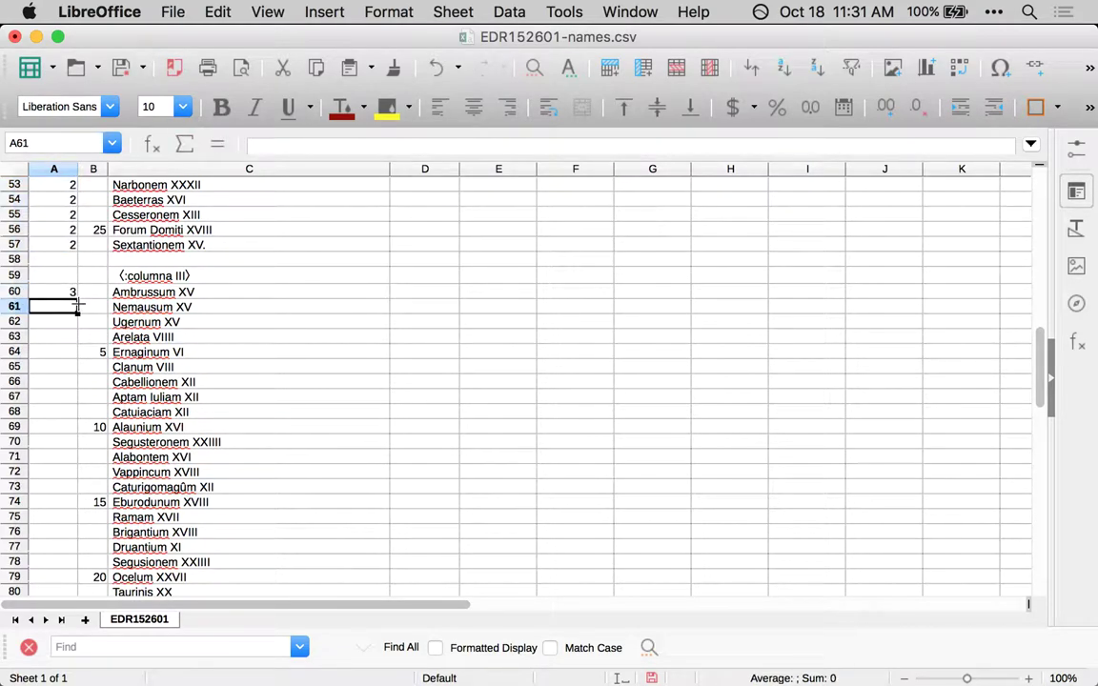
pyautogui.click(74, 292)
pyautogui.scroll(-3, 54, 503)
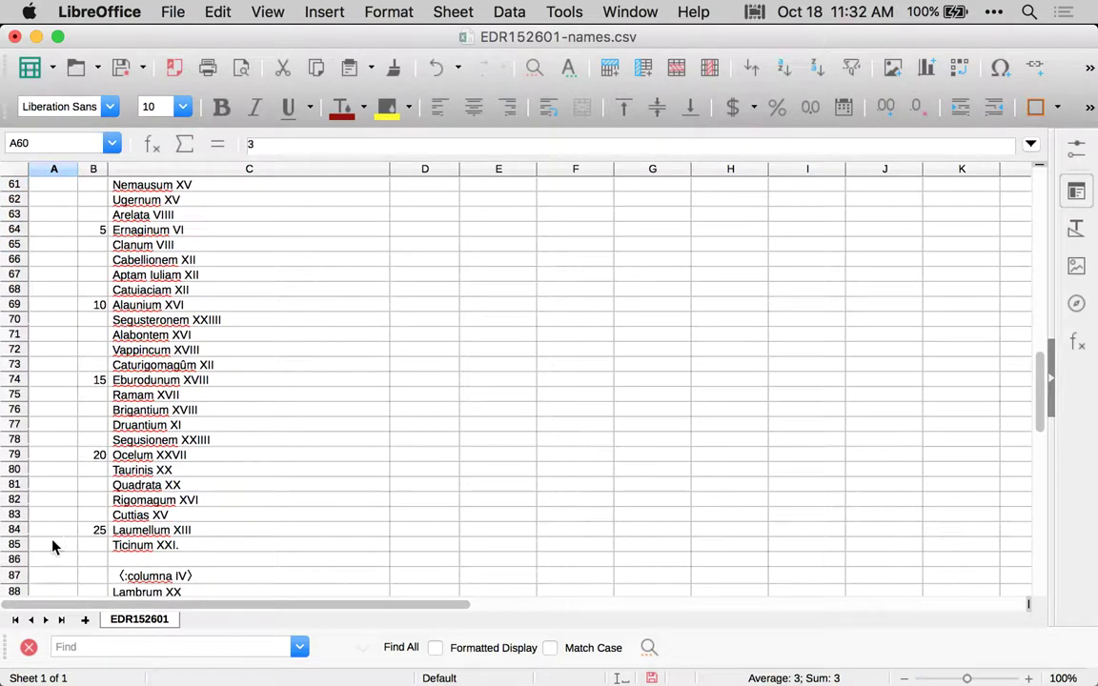
pyautogui.keyDown('shift'); pyautogui.click(52, 545); pyautogui.keyUp('shift')
pyautogui.press('super+d')
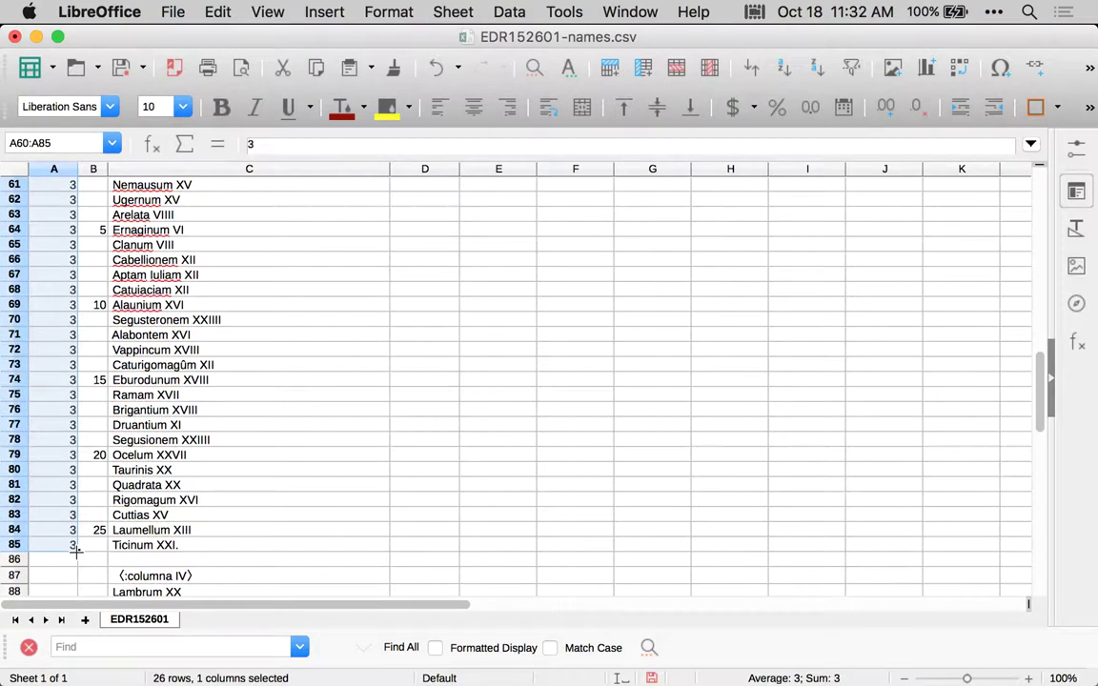
# Enter 4 in cell A88 and fill it down through A114 for the columna IV rows.
pyautogui.scroll(-5, 59, 512)
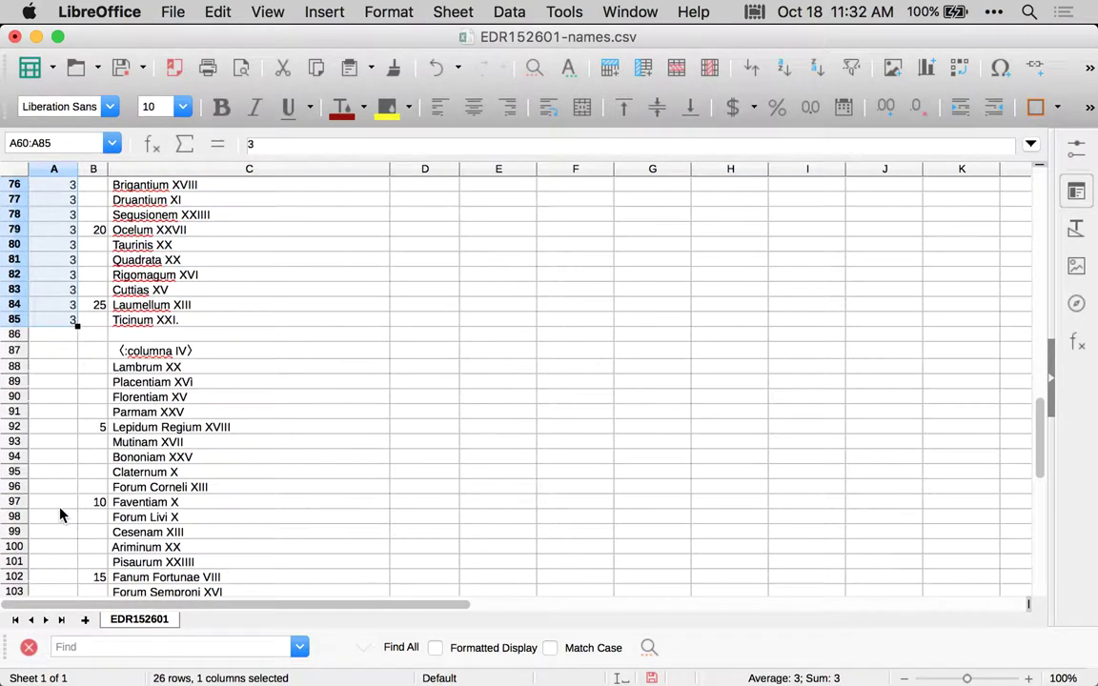
pyautogui.click(60, 366)
pyautogui.write('4')
pyautogui.press('Return')
pyautogui.press('Up')
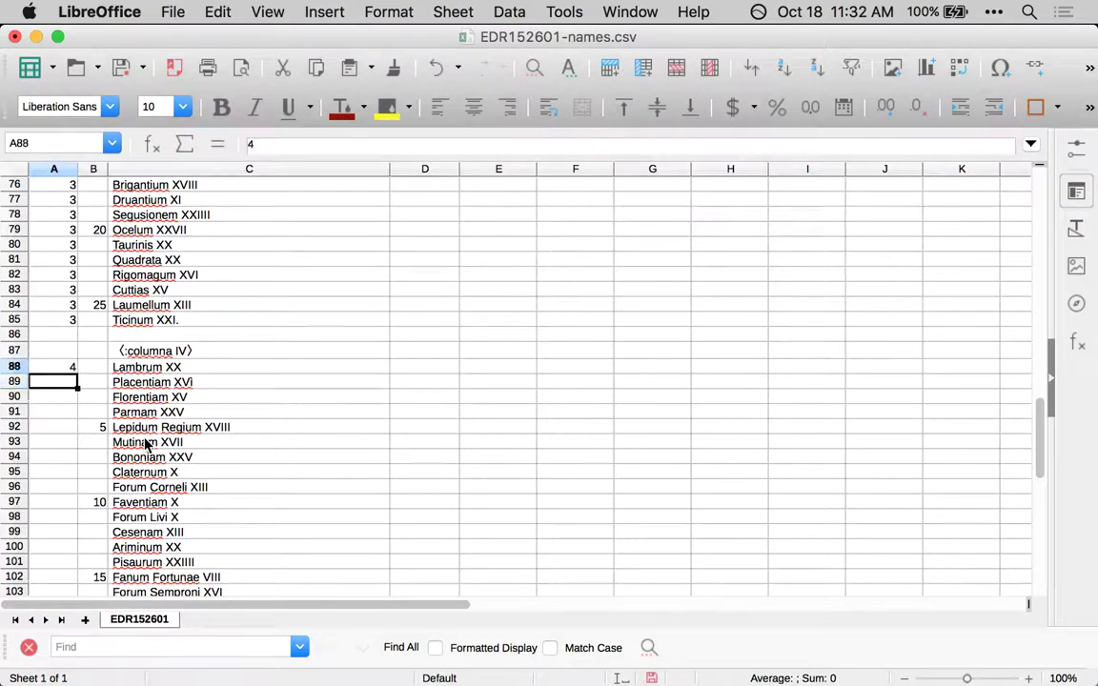
pyautogui.scroll(-9, 147, 434)
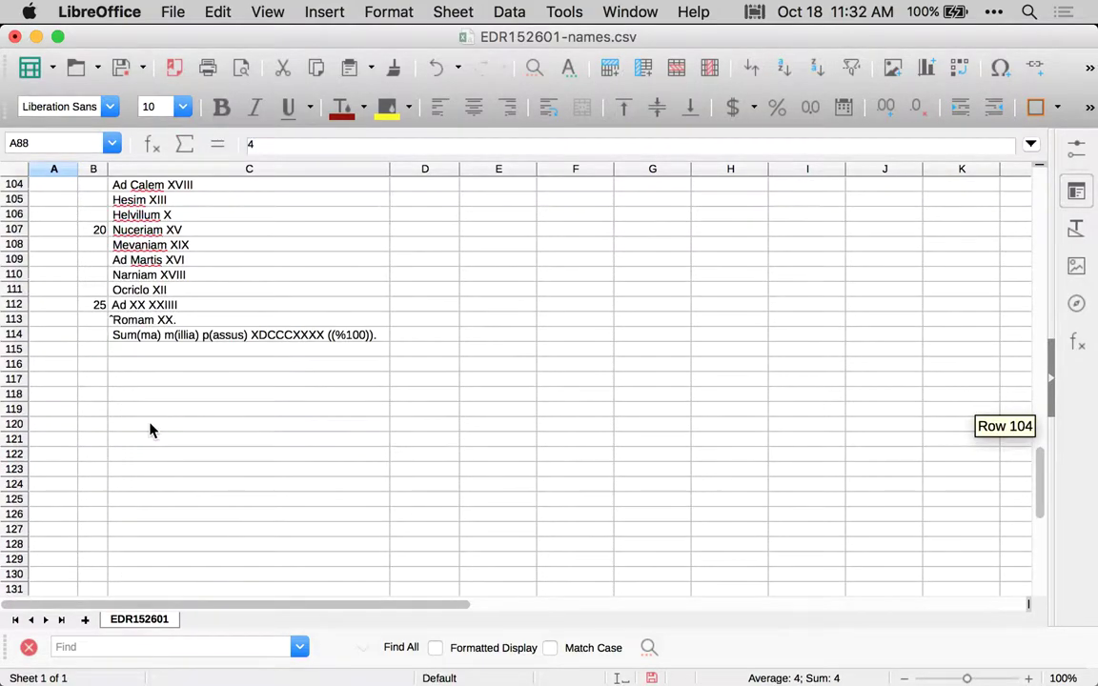
pyautogui.keyDown('shift'); pyautogui.click(66, 337); pyautogui.keyUp('shift')
pyautogui.press('super+d')
# Delete the columna I heading row, row 2, below the column headers.
pyautogui.scroll(17, 162, 382)
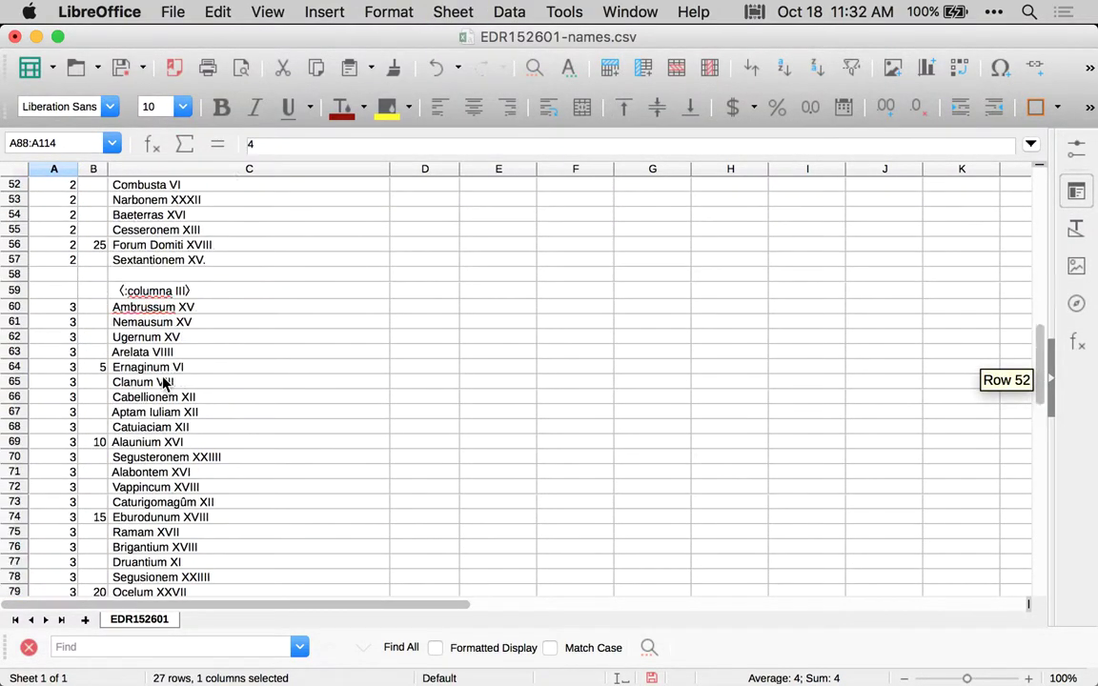
pyautogui.scroll(17, 163, 380)
pyautogui.click(225, 305)
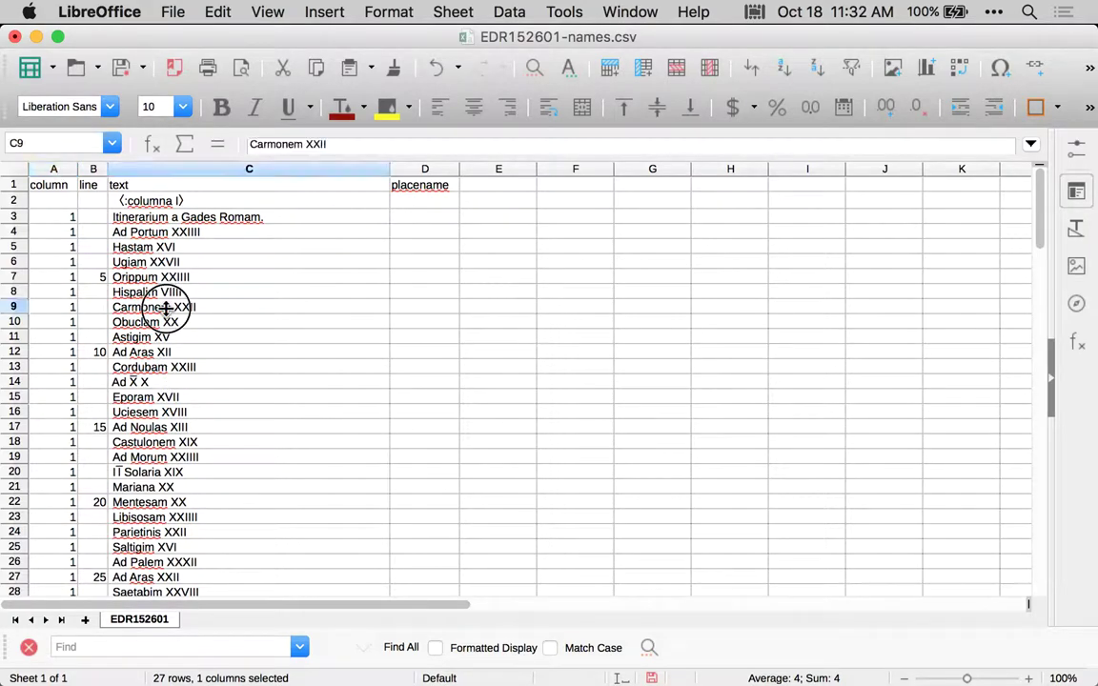
pyautogui.click(13, 201)
pyautogui.rightClick(21, 207)
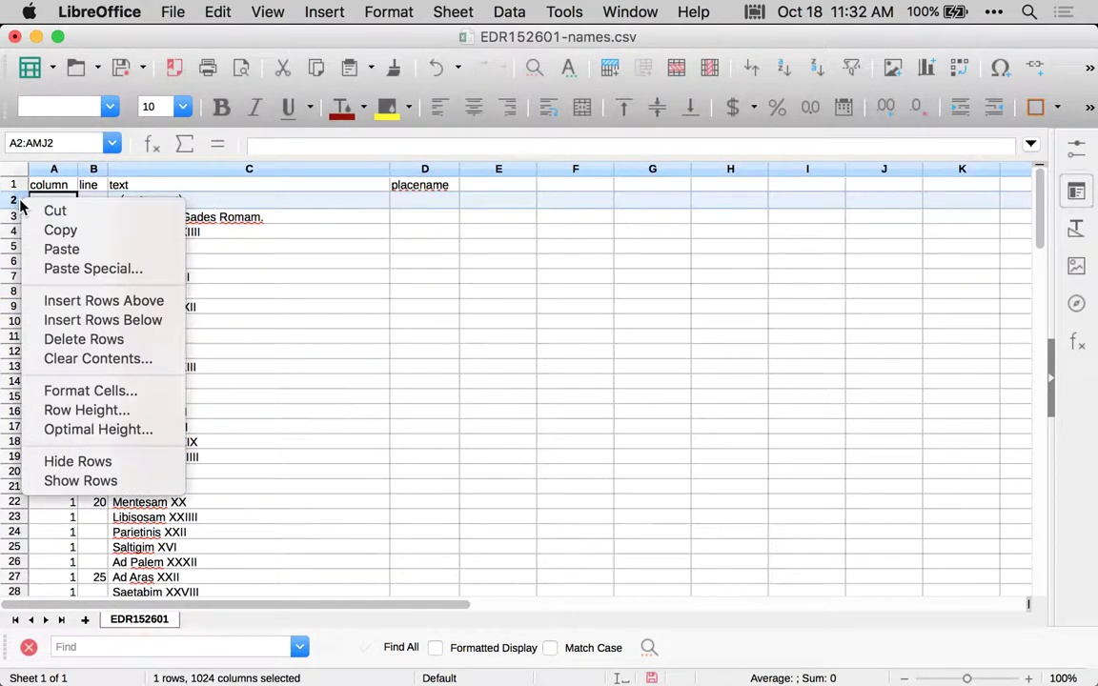
pyautogui.click(84, 339)
# Delete rows 29 and 30, the blank row and the columna II heading row.
pyautogui.scroll(-3, 193, 379)
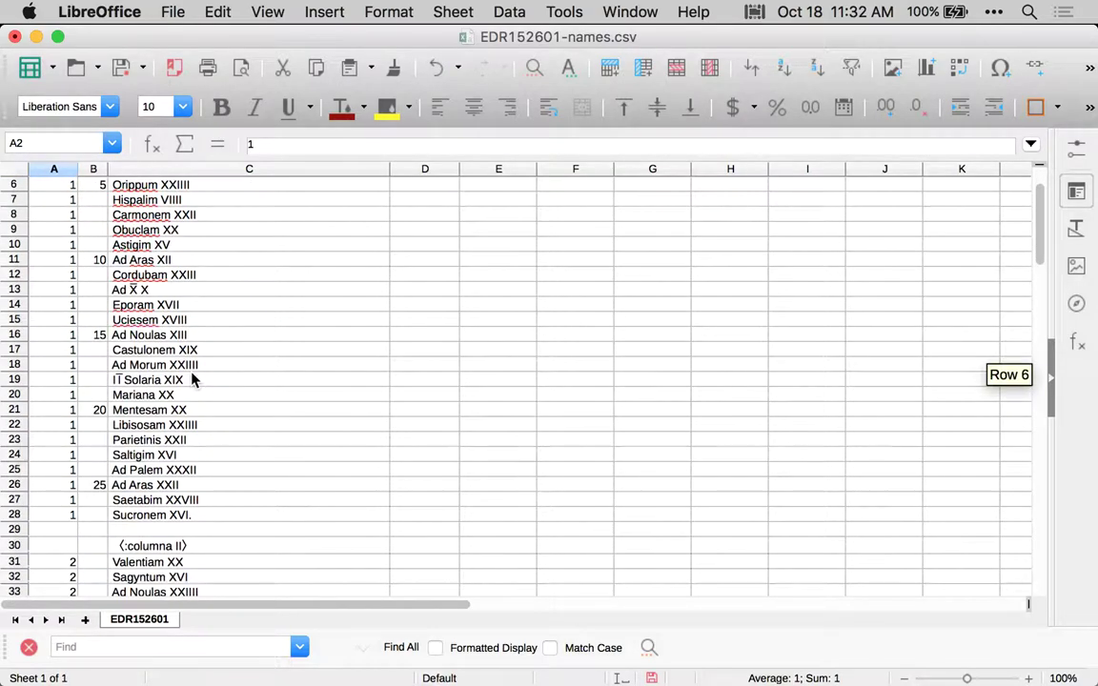
pyautogui.scroll(-2, 192, 379)
pyautogui.moveTo(19, 468); pyautogui.dragTo(19, 486)
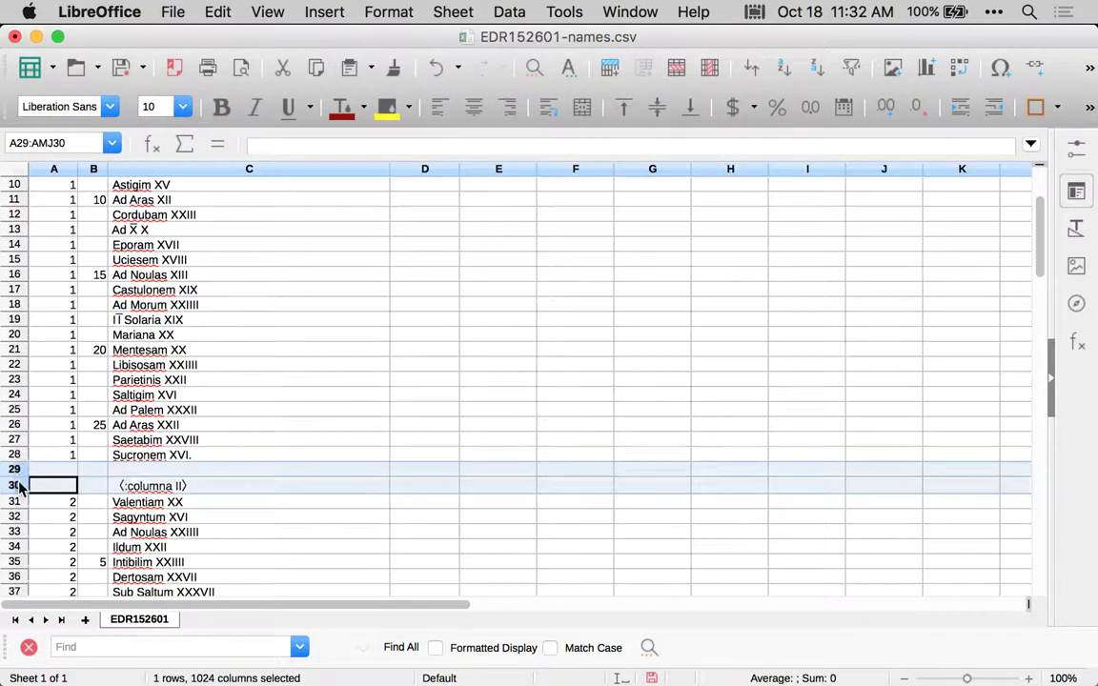
pyautogui.rightClick(19, 486)
pyautogui.click(49, 324)
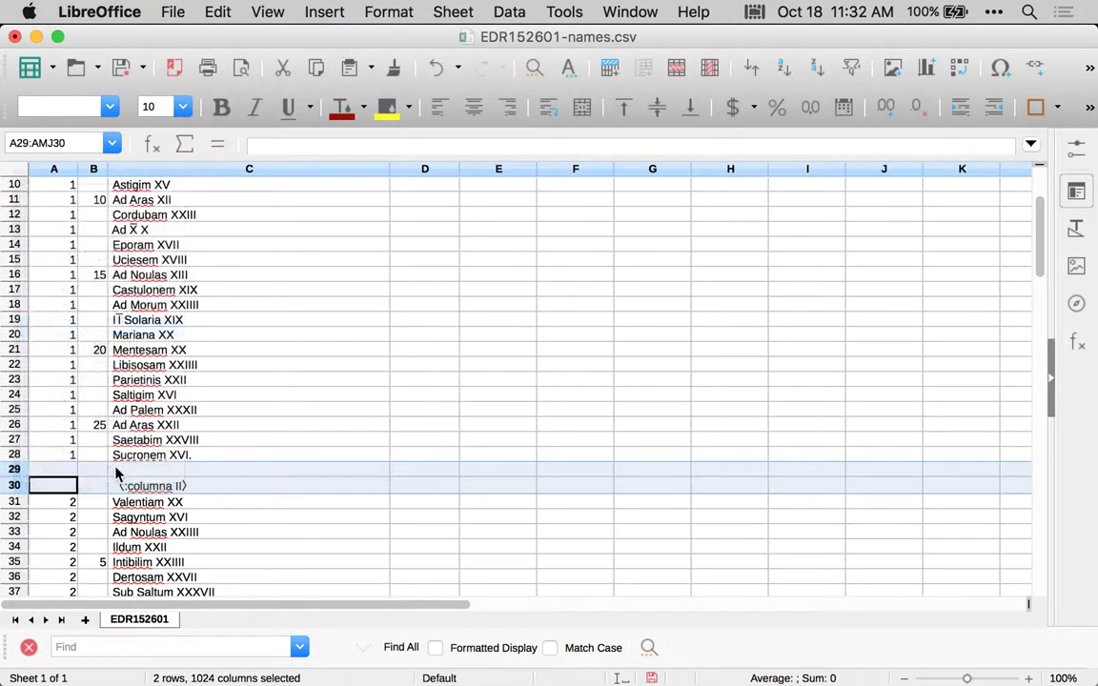
# Delete rows 55 and 56, the blank row and the columna III heading row.
pyautogui.scroll(-11, 117, 473)
pyautogui.scroll(4, 77, 353)
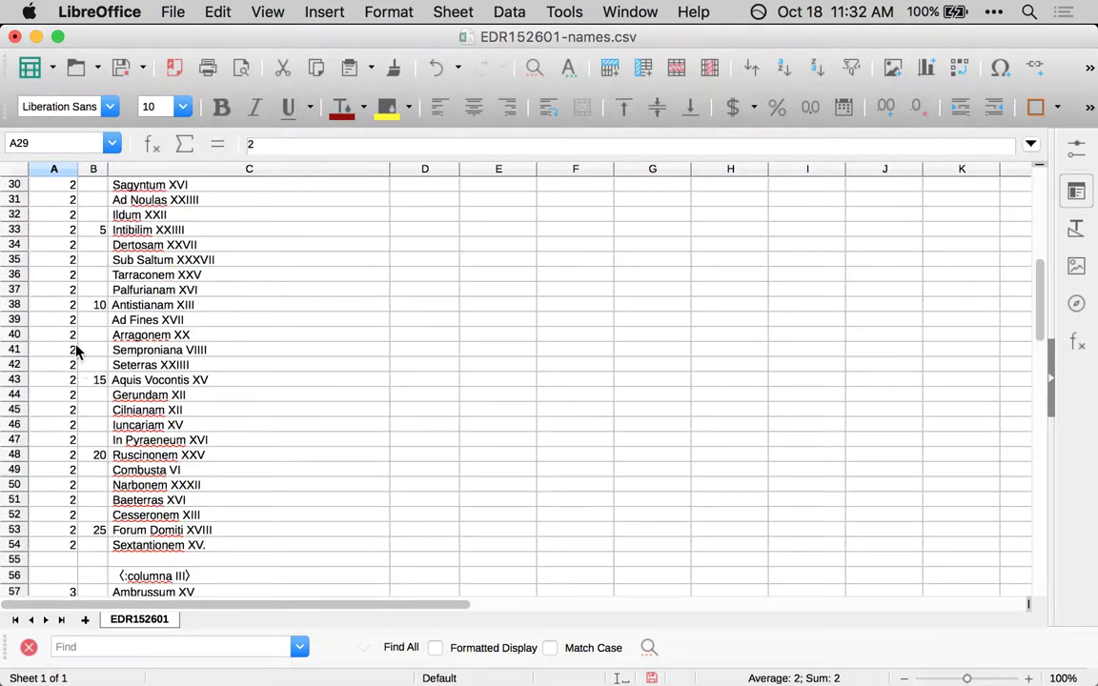
pyautogui.scroll(-3, 238, 503)
pyautogui.click(23, 515)
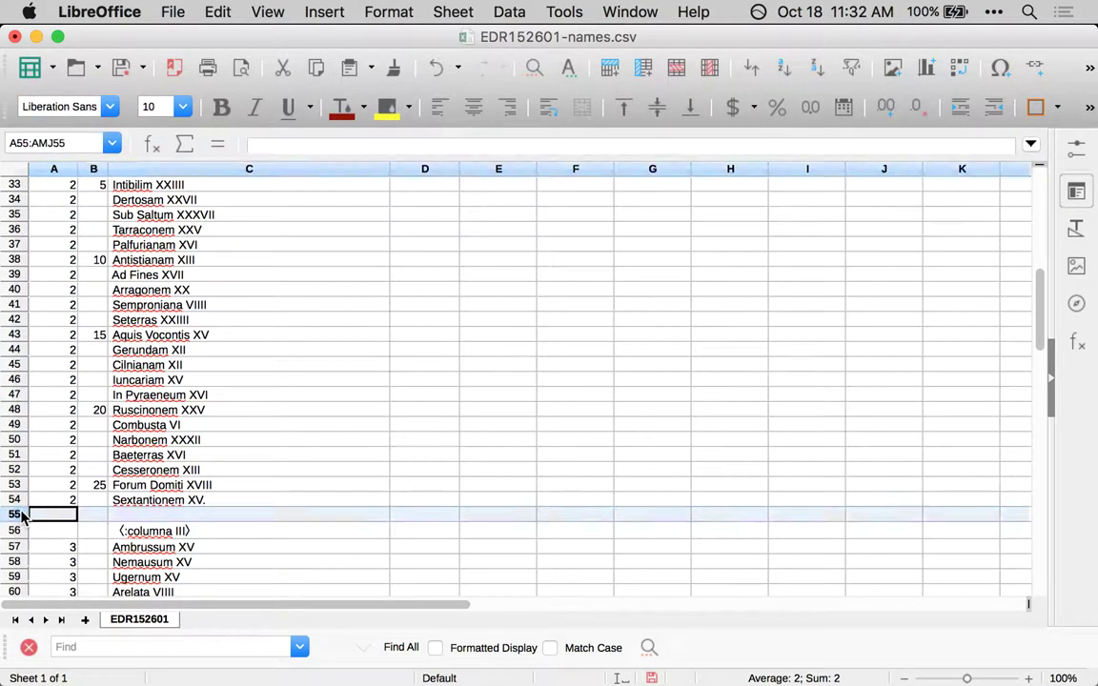
pyautogui.keyDown('shift'); pyautogui.click(21, 529); pyautogui.keyUp('shift')
pyautogui.rightClick(21, 530)
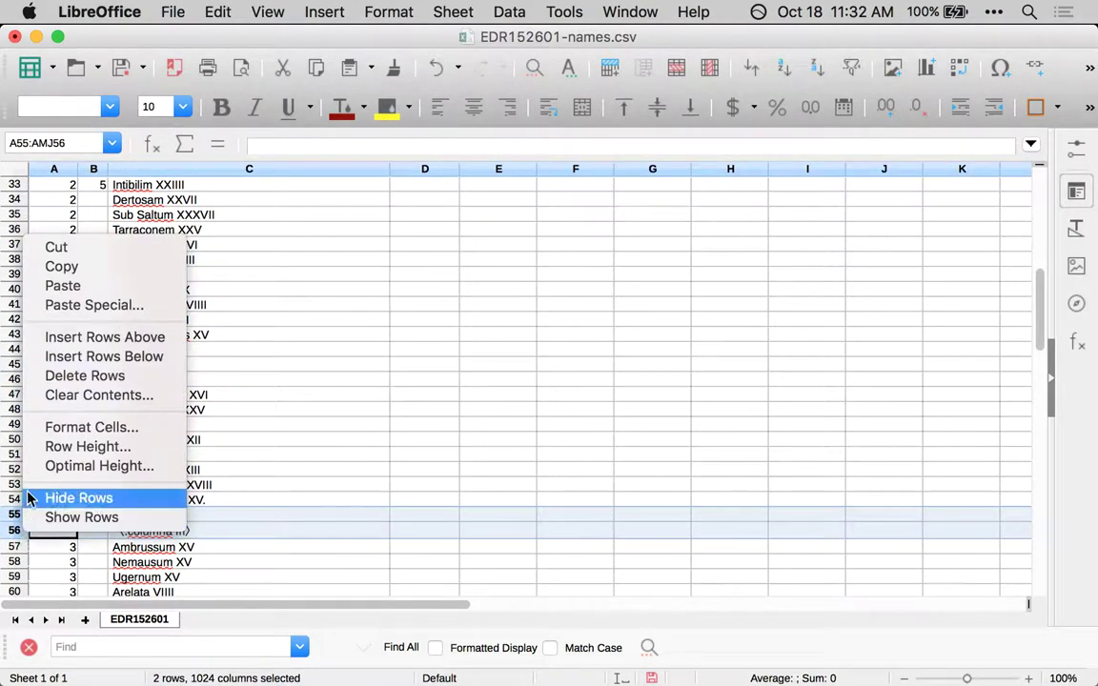
pyautogui.click(54, 381)
# Delete rows 81 and 82, the blank row and the columna IV heading row, and save the CSV.
pyautogui.scroll(-11, 312, 488)
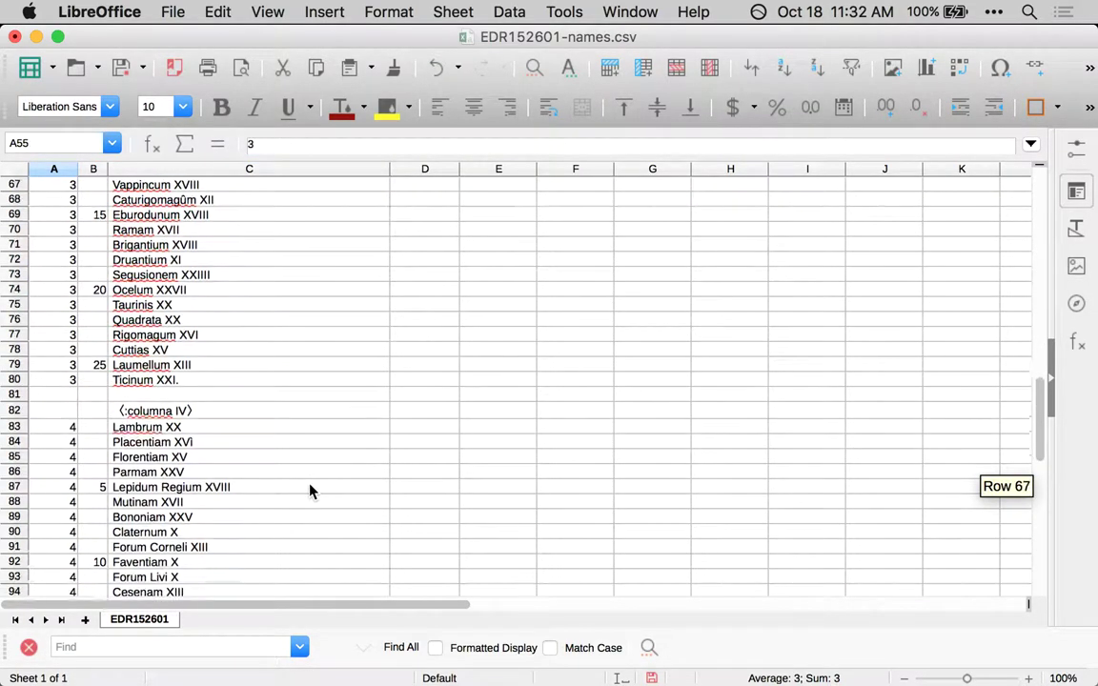
pyautogui.click(15, 394)
pyautogui.keyDown('shift'); pyautogui.click(20, 412); pyautogui.keyUp('shift')
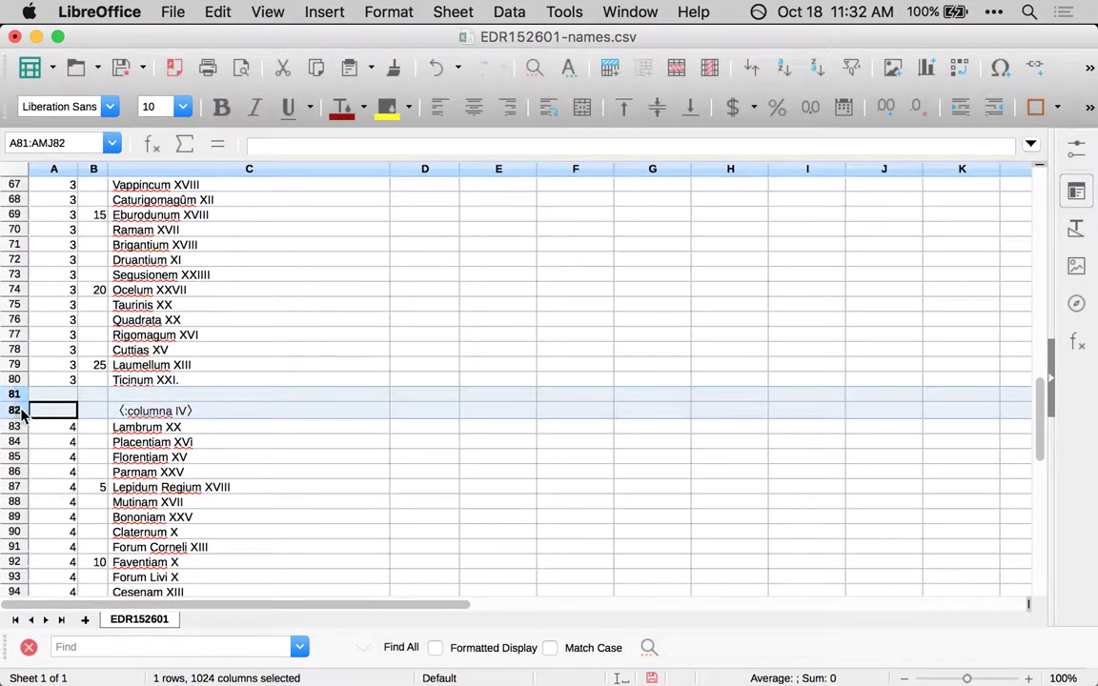
pyautogui.rightClick(21, 411)
pyautogui.click(43, 254)
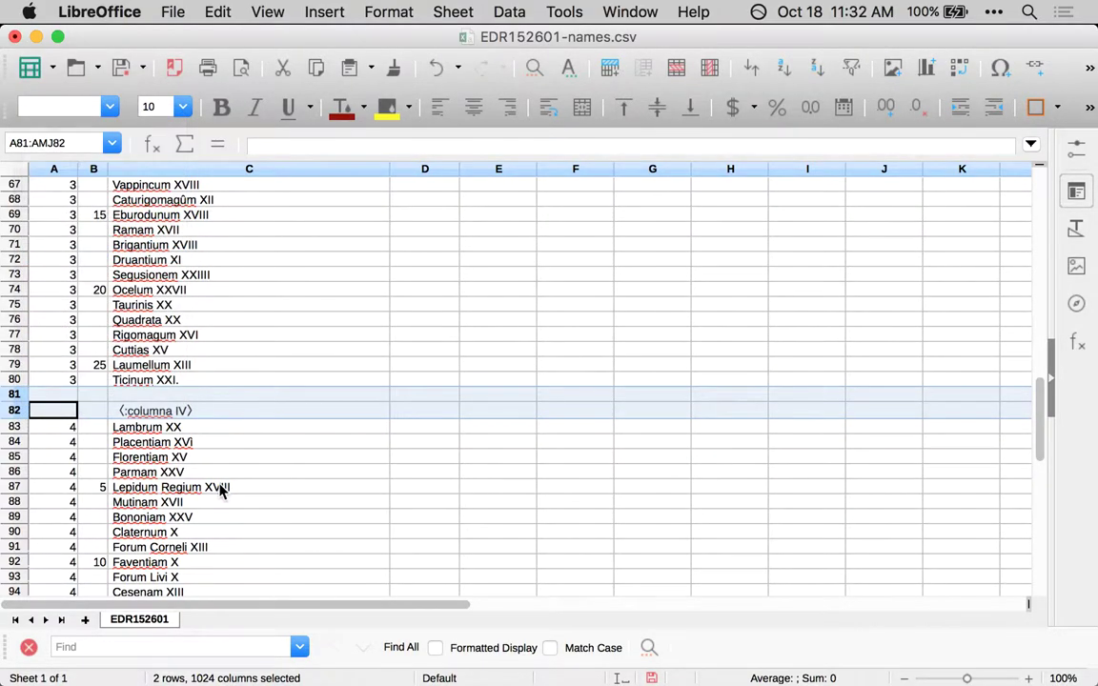
pyautogui.scroll(20, 171, 333)
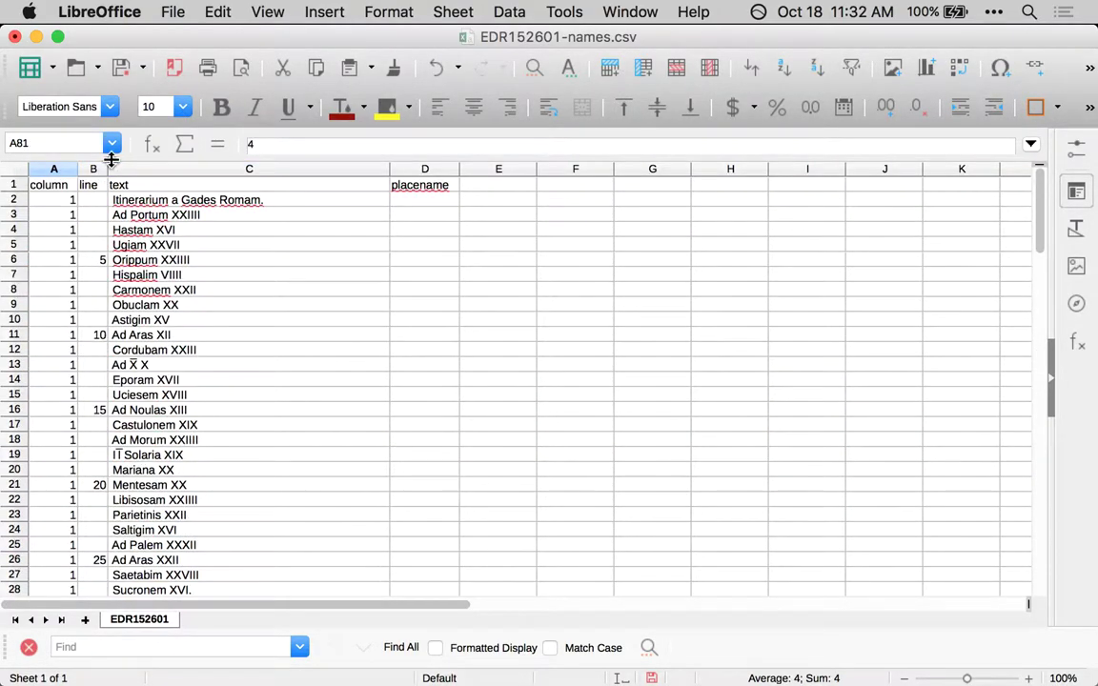
pyautogui.click(124, 67)
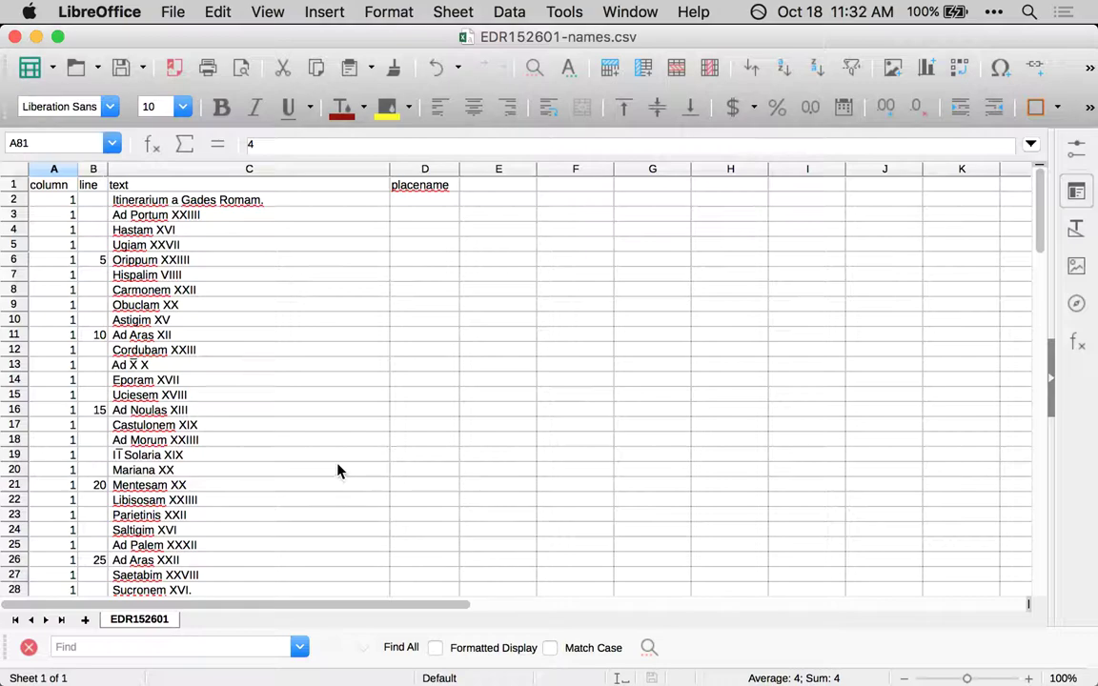
# Enter 1 in cell B2 and fill the line-number series down through B28 for the first inscription column.
pyautogui.click(93, 200)
pyautogui.click(100, 260)
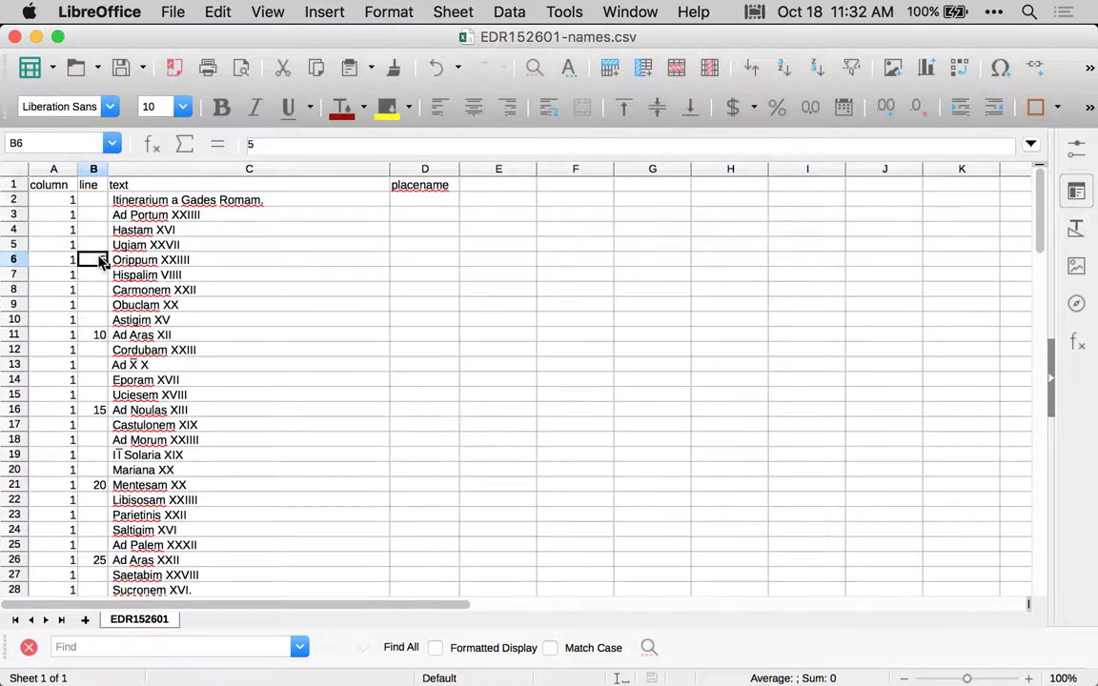
pyautogui.click(95, 200)
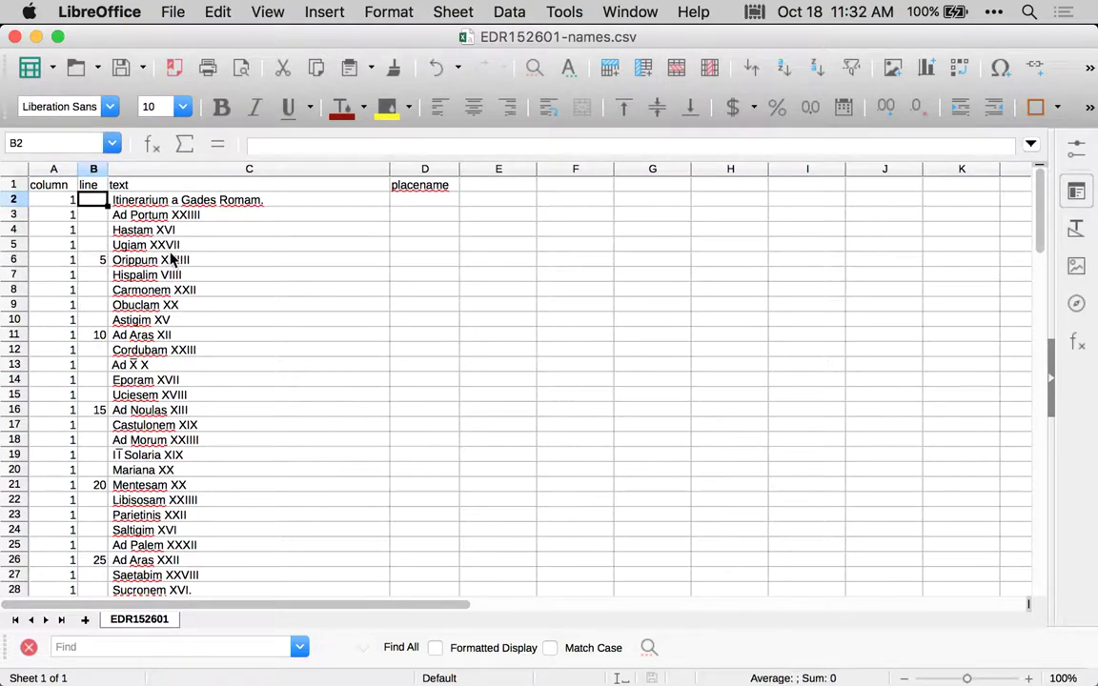
pyautogui.write('1')
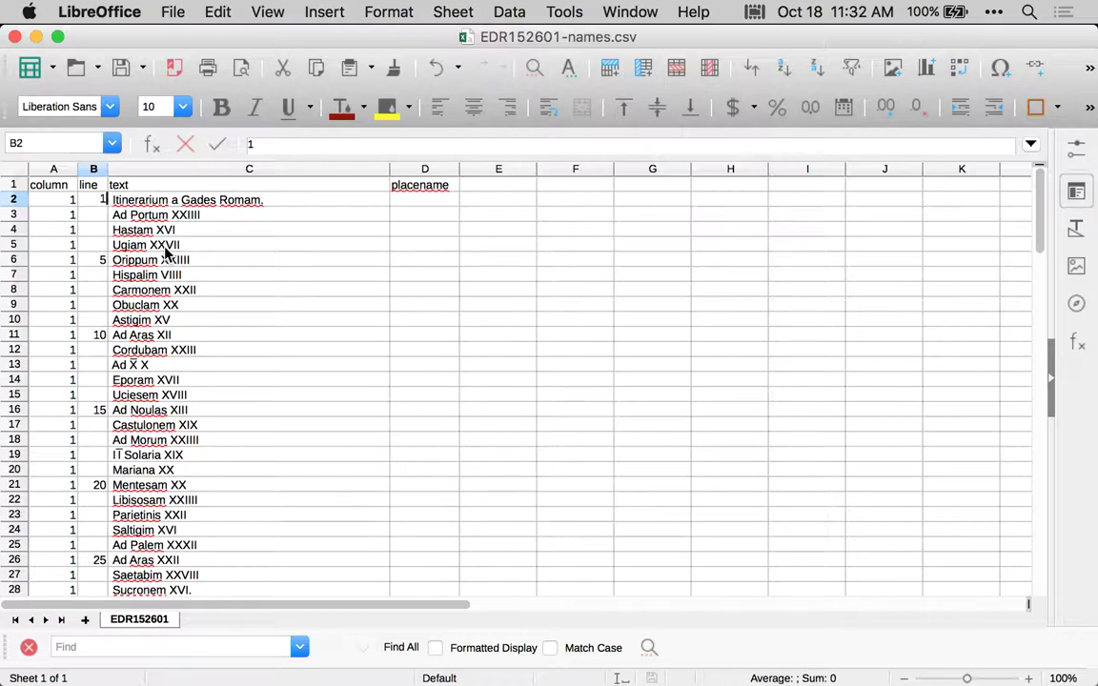
pyautogui.press('Return')
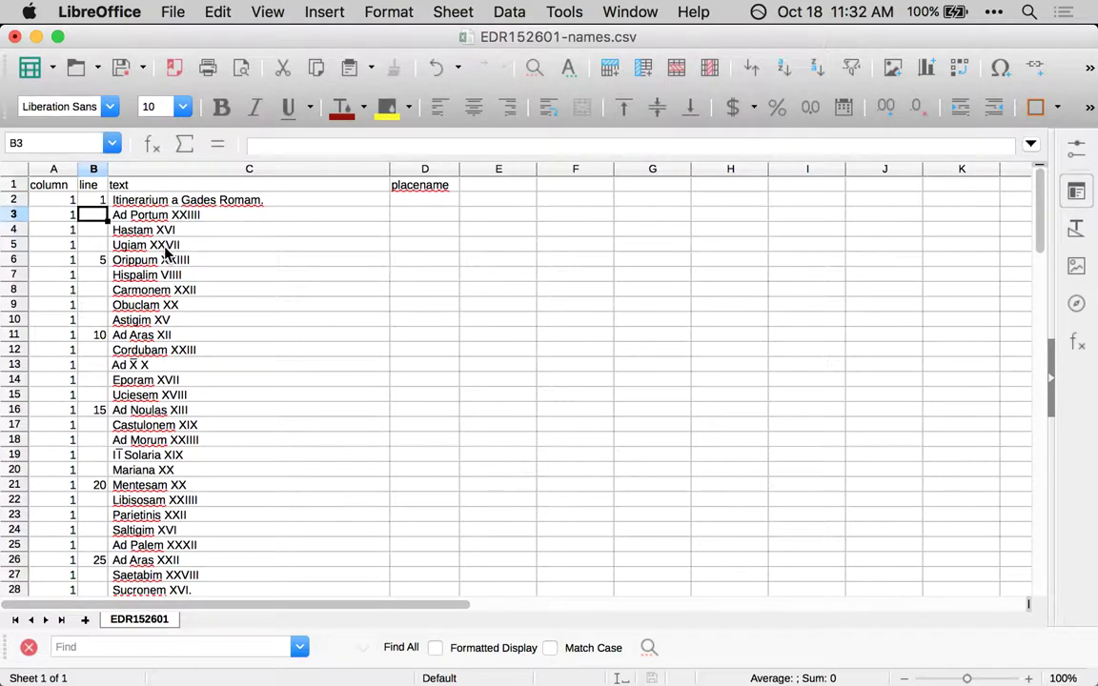
pyautogui.press('Up')
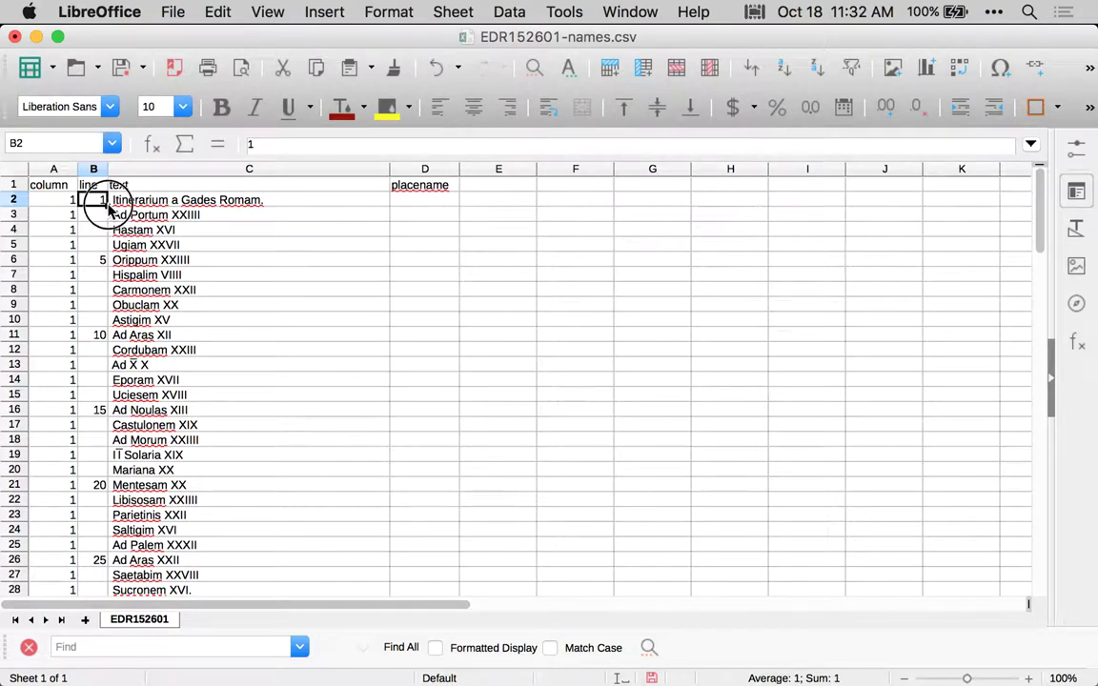
pyautogui.moveTo(107, 207); pyautogui.dragTo(97, 405)
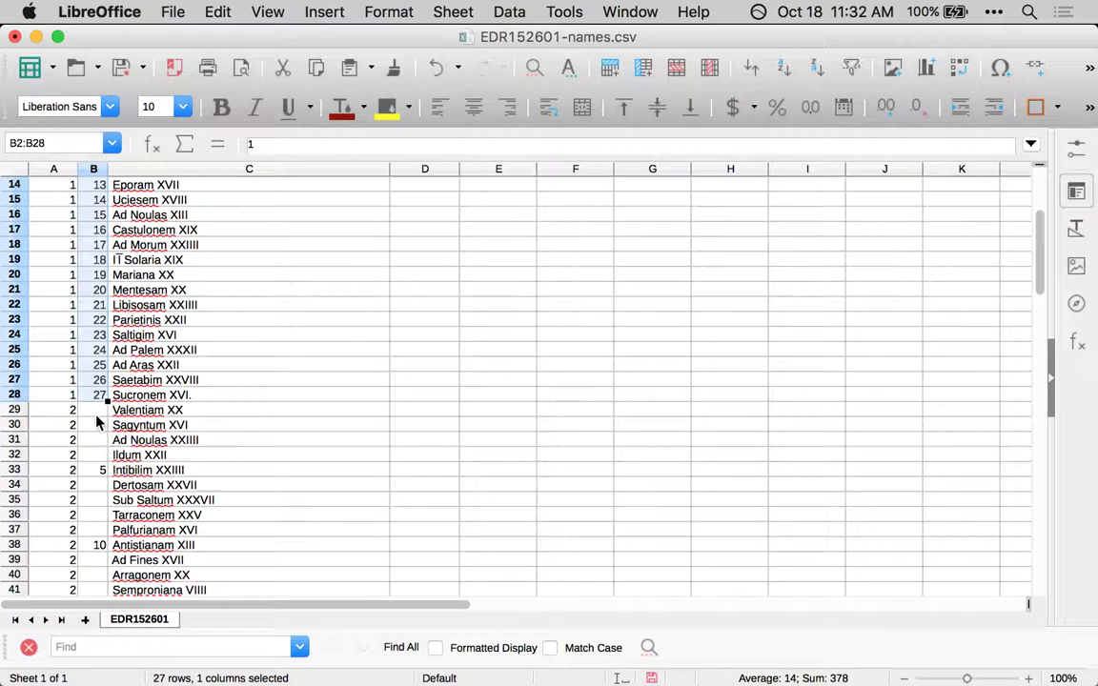
# Enter 1 in cell B29 and fill the line-number series down through B54 for the second inscription column.
pyautogui.click(95, 414)
pyautogui.write('1')
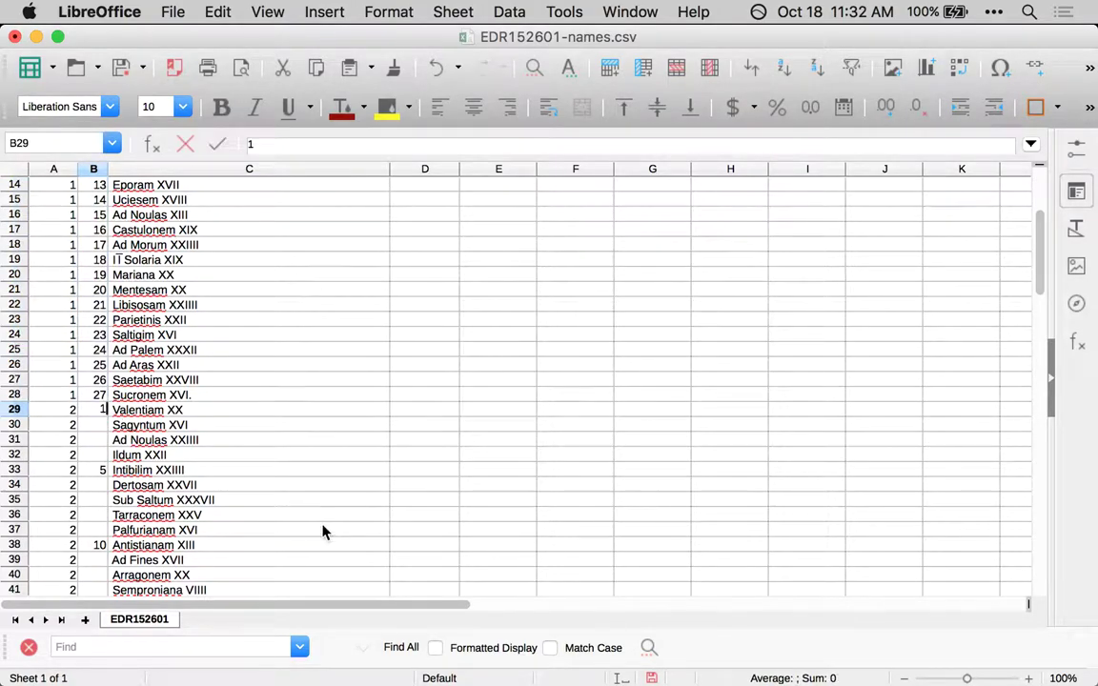
pyautogui.press('Return')
pyautogui.click(99, 412)
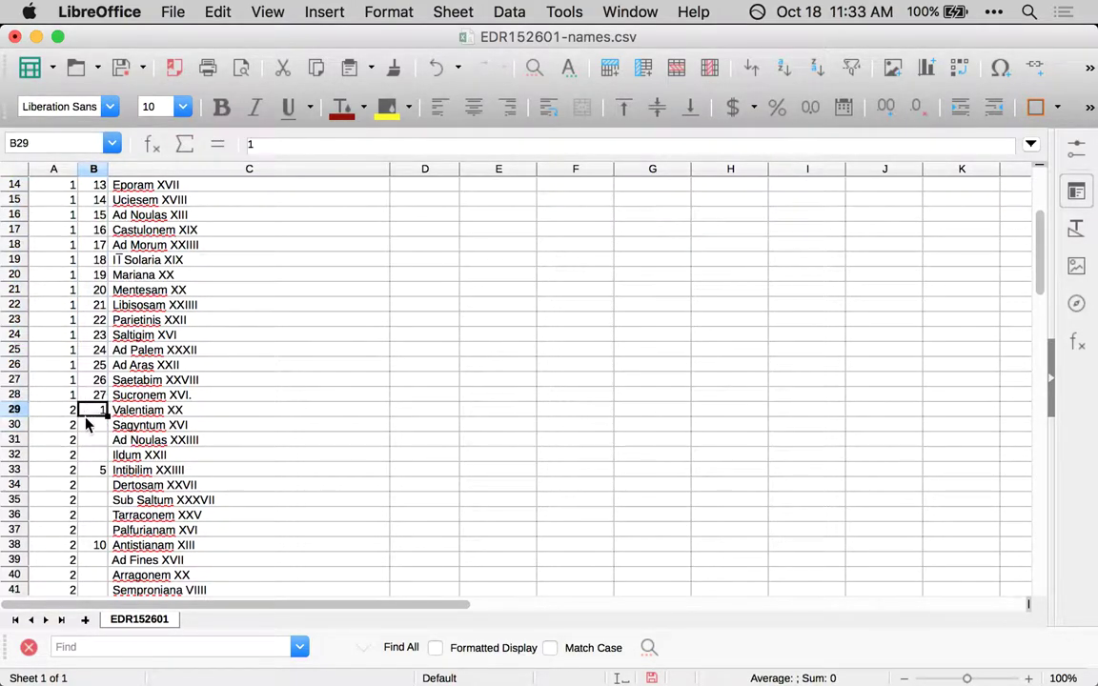
pyautogui.moveTo(107, 417); pyautogui.dragTo(98, 241)
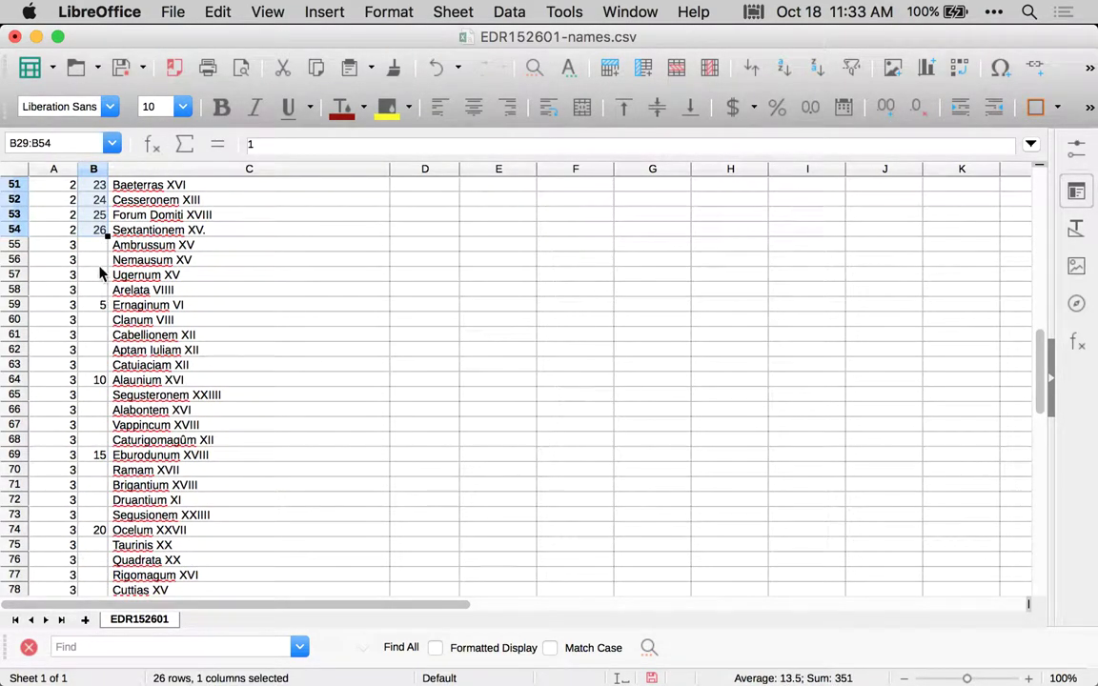
# Enter 1 in cell B55 and fill the line-number series down through B80 for the third inscription column.
pyautogui.click(96, 244)
pyautogui.write('1')
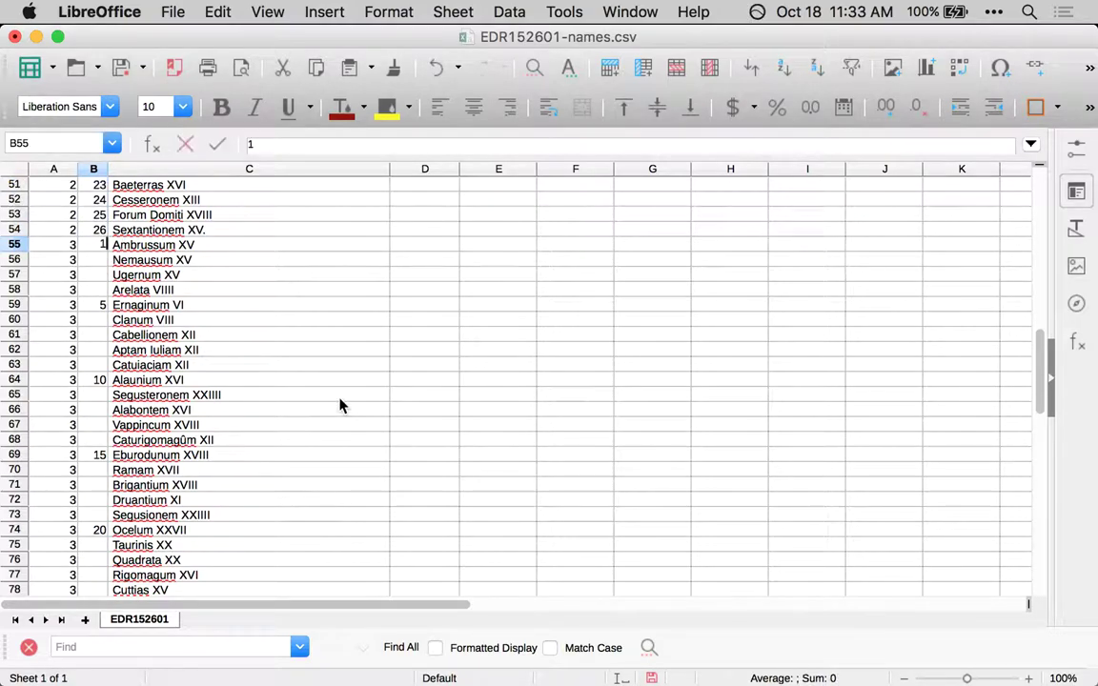
pyautogui.press('Return')
pyautogui.click(91, 244)
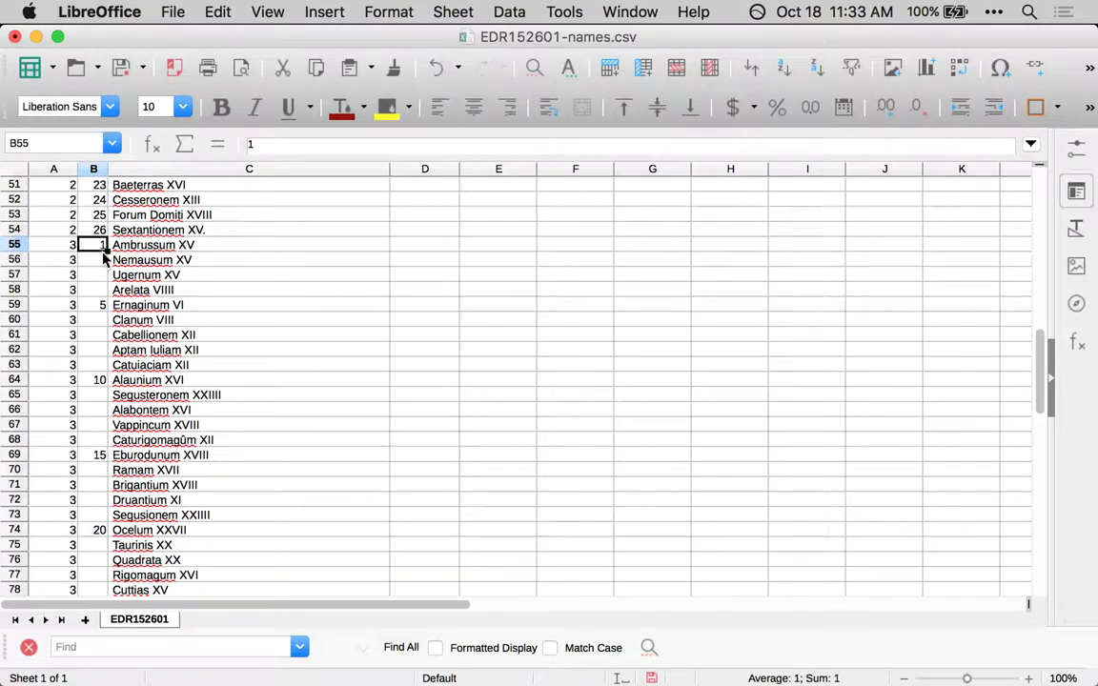
pyautogui.moveTo(107, 252); pyautogui.dragTo(102, 457)
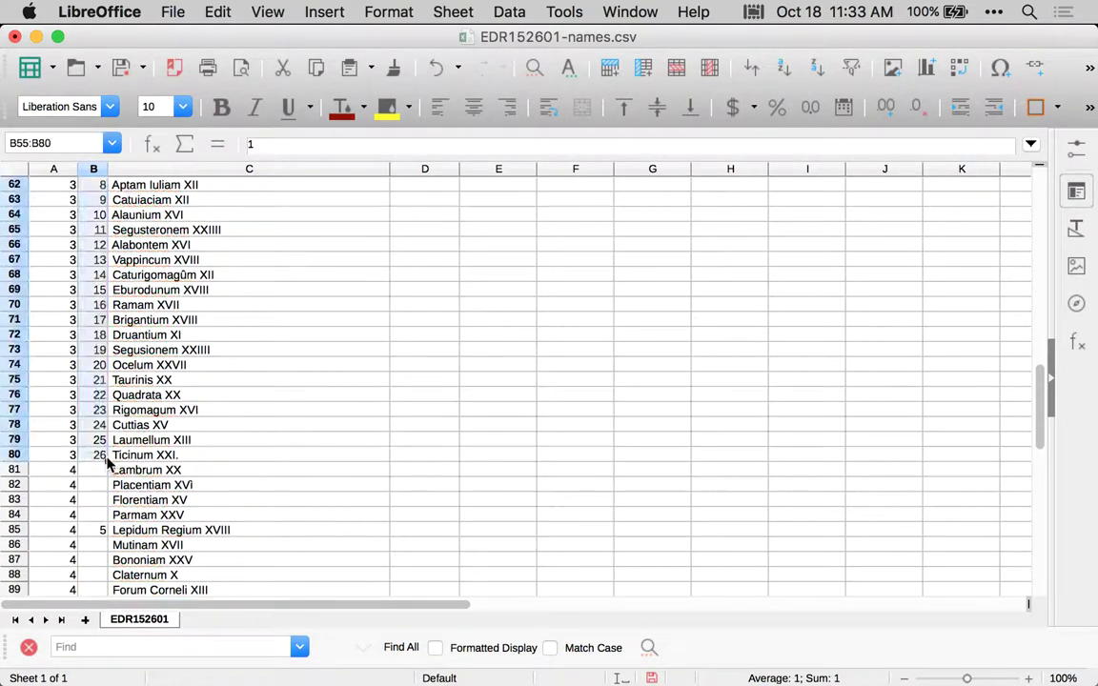
# Enter 1 in cell B81 and fill the line-number series down through B107 for the fourth inscription column.
pyautogui.click(97, 472)
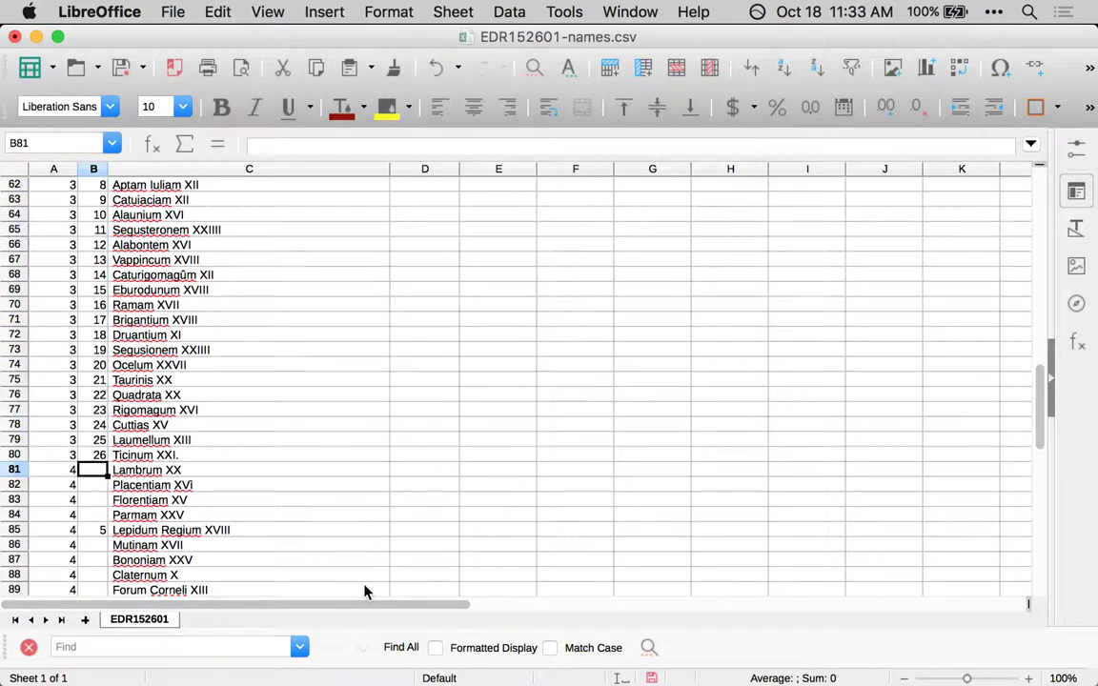
pyautogui.write('1')
pyautogui.press('Return')
pyautogui.click(103, 470)
pyautogui.moveTo(105, 476); pyautogui.dragTo(107, 516)
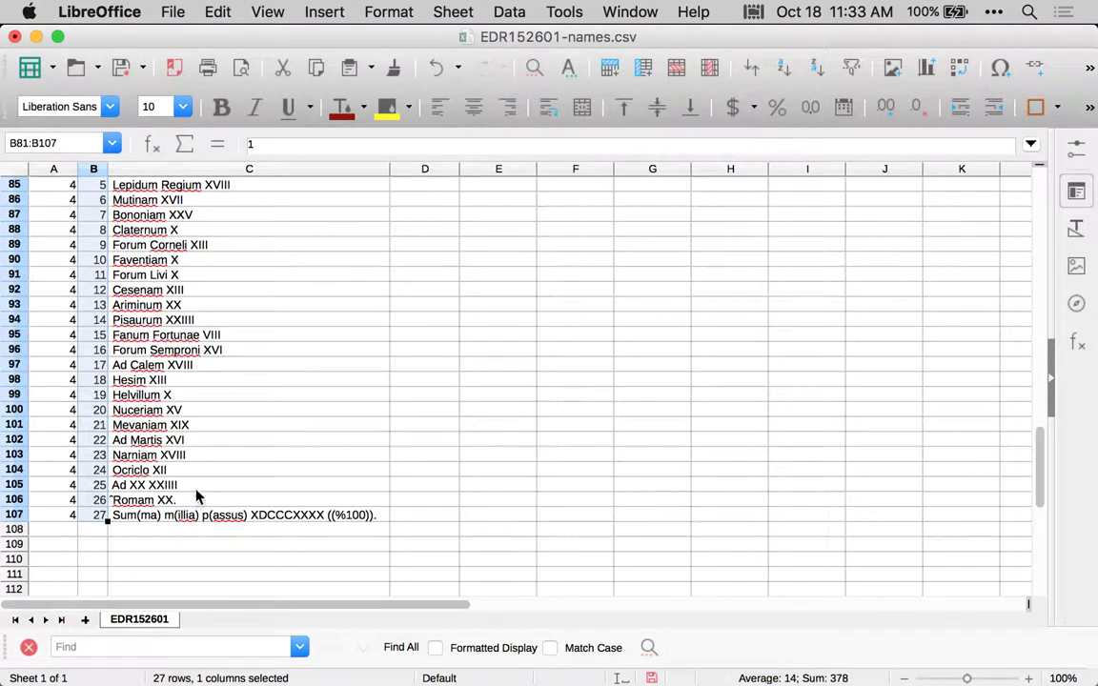
# Return to the start of the sheet and save the CSV with its completed line numbers.
pyautogui.scroll(20, 200, 491)
pyautogui.click(162, 215)
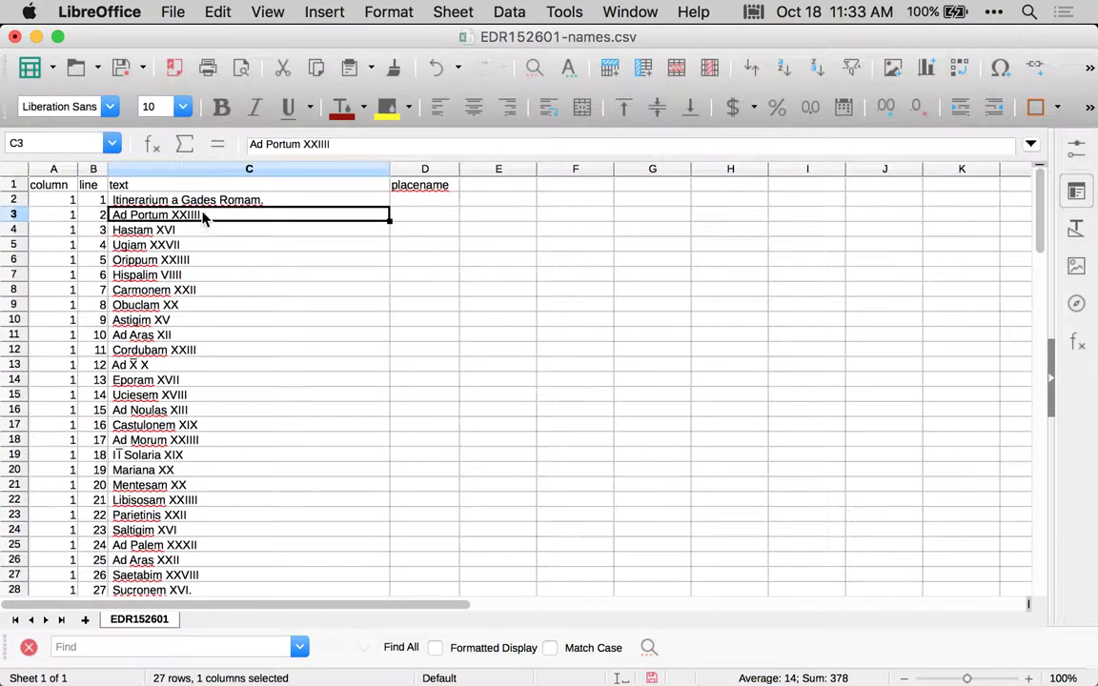
pyautogui.click(73, 200)
pyautogui.click(103, 200)
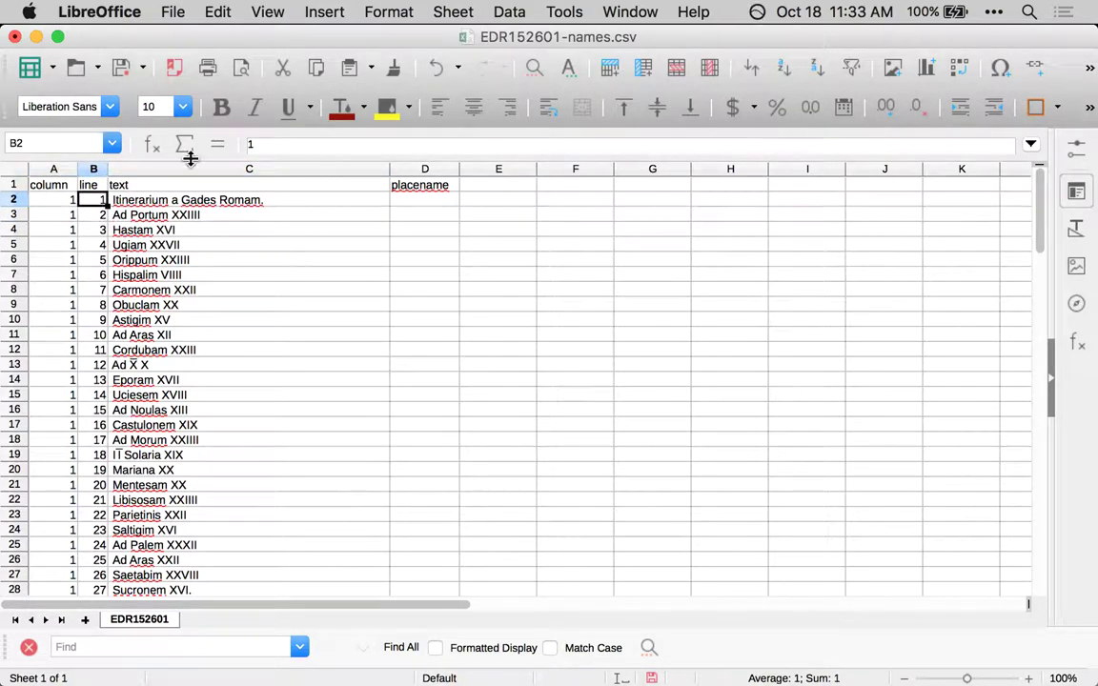
pyautogui.click(122, 68)
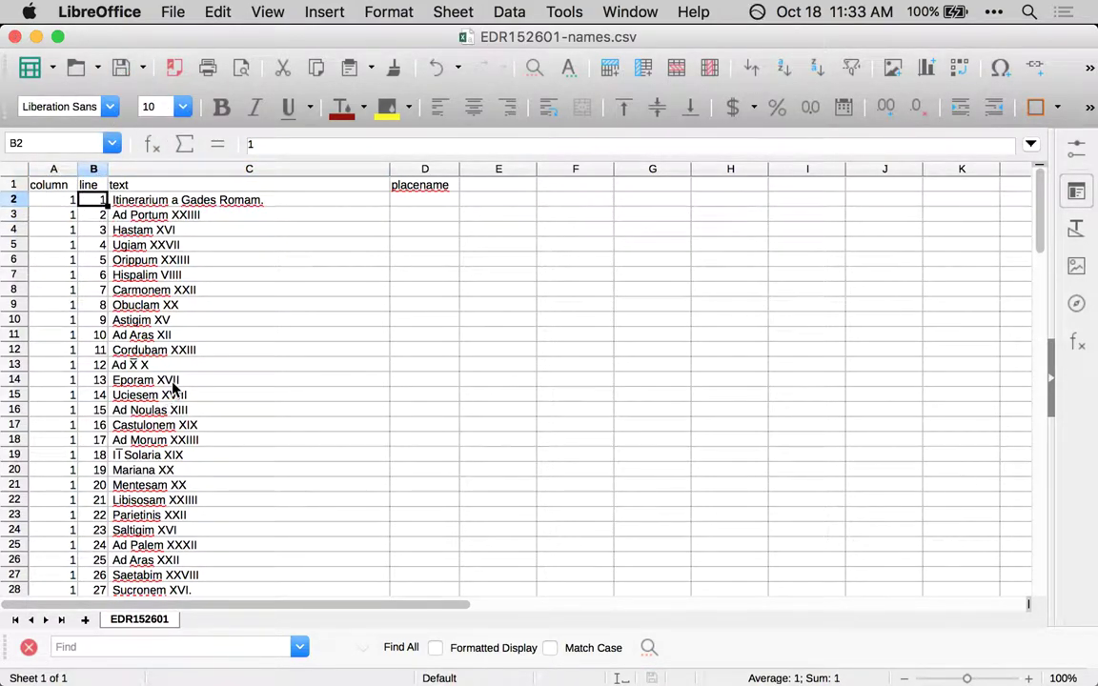
pyautogui.click(164, 198)
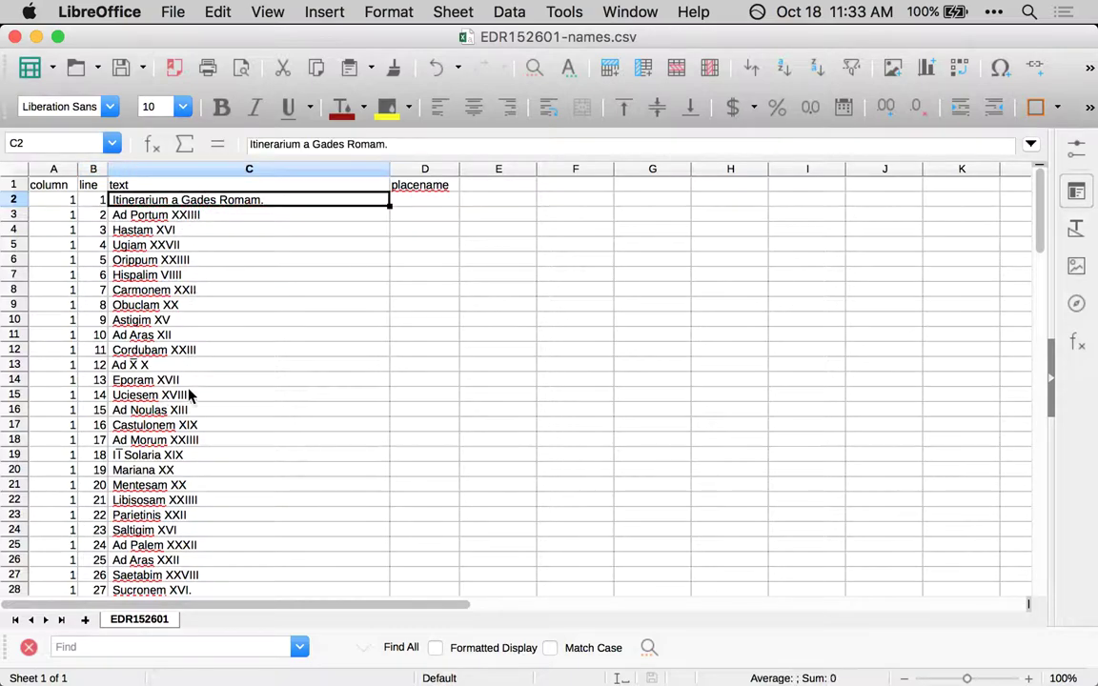
pyautogui.click(220, 470)
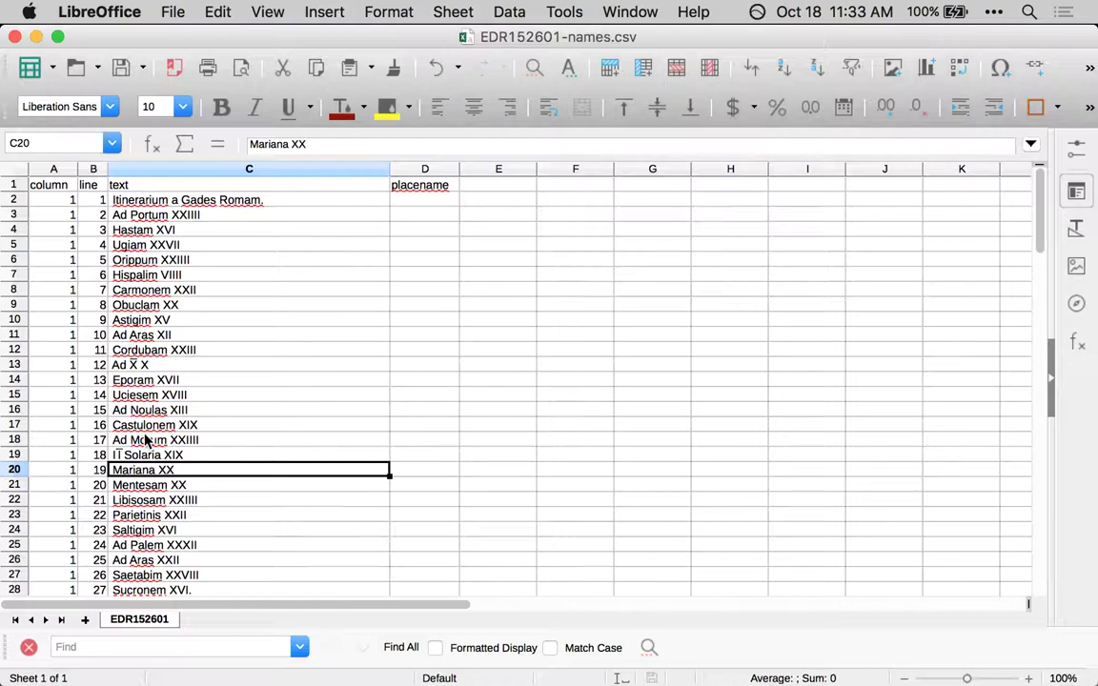
pyautogui.click(189, 202)
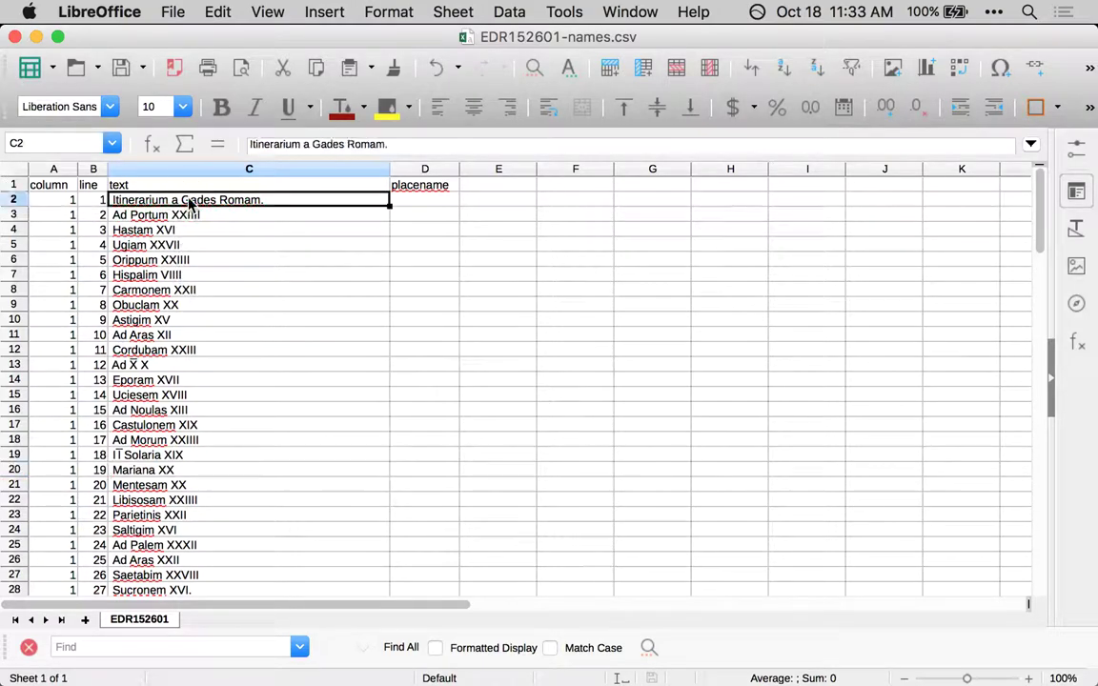
pyautogui.scroll(-18, 283, 417)
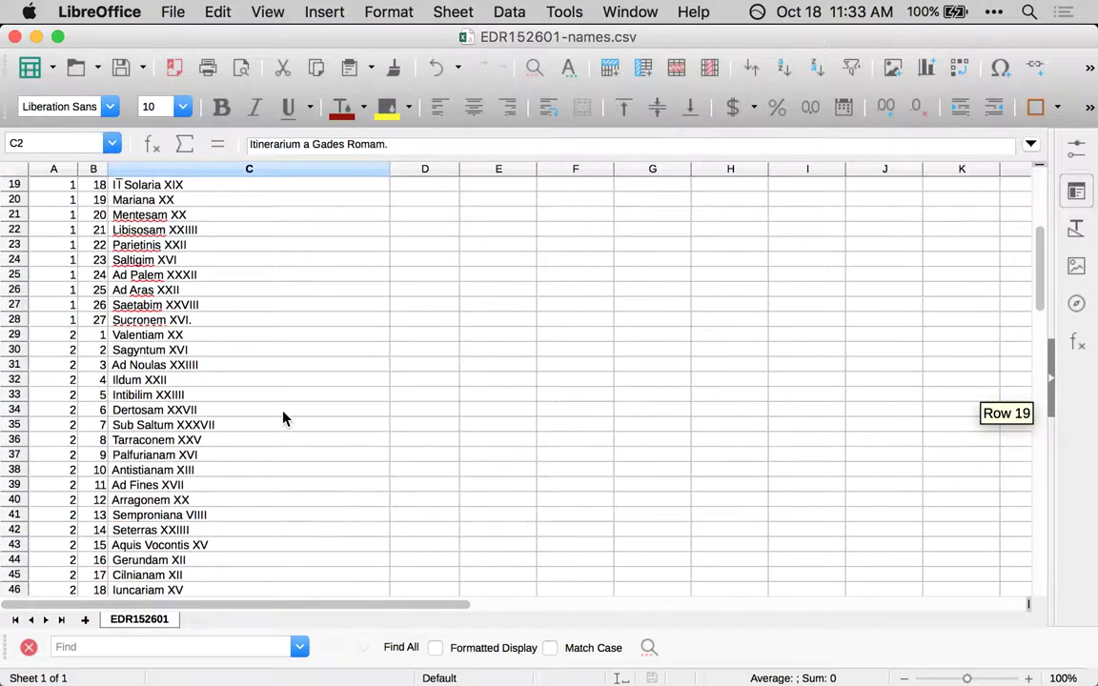
# Look through the numbered inscription lines and examine how the text entries are composed, such as the placename and numeral in C9.
pyautogui.scroll(-14, 283, 417)
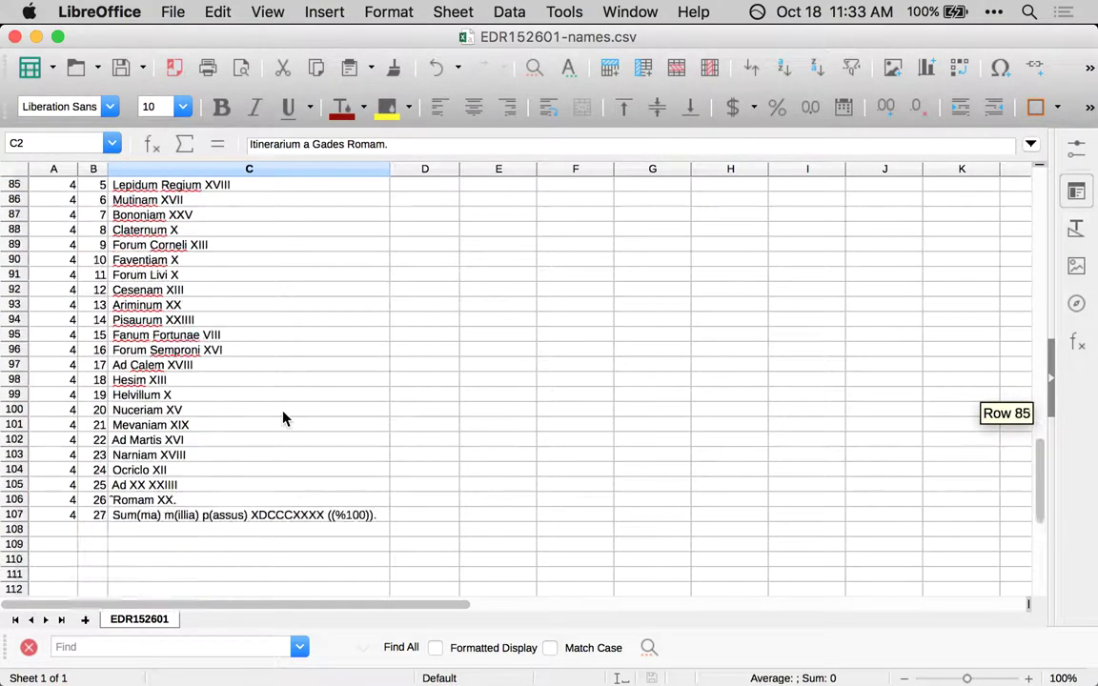
pyautogui.scroll(20, 283, 417)
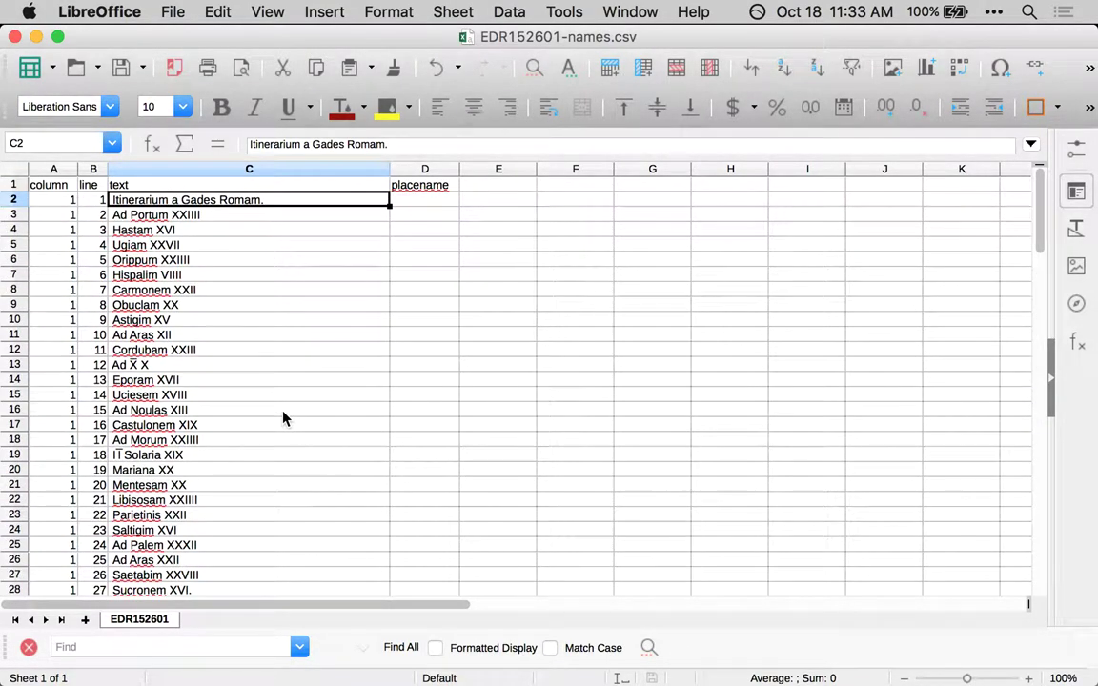
pyautogui.click(167, 213)
pyautogui.click(180, 305)
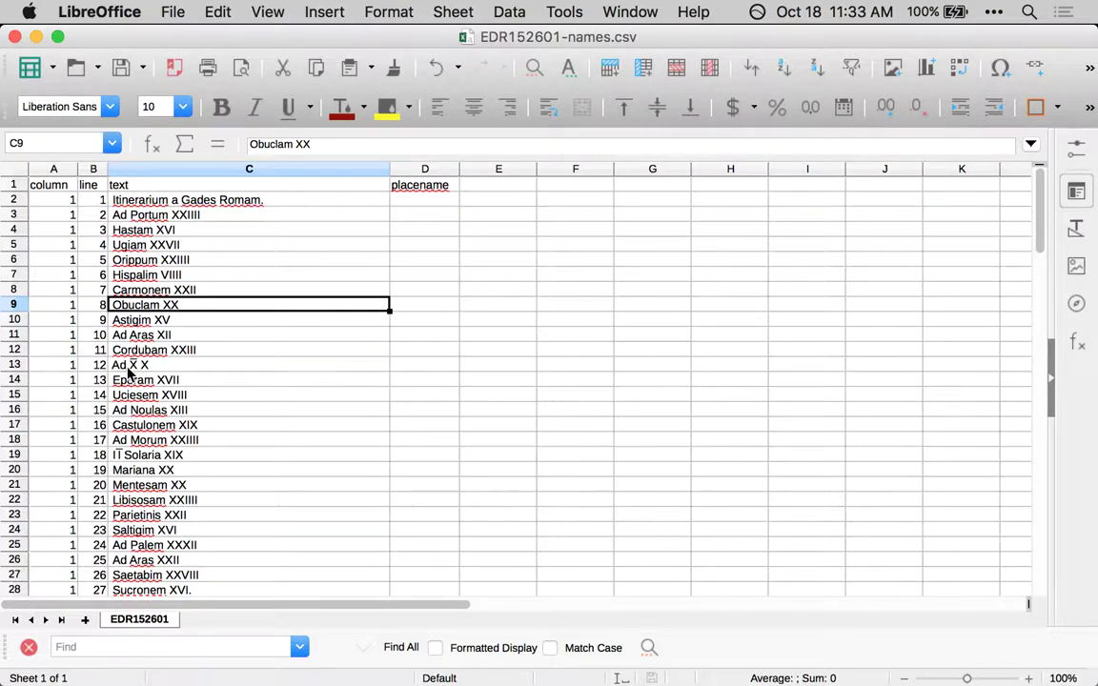
pyautogui.doubleClick(178, 305)
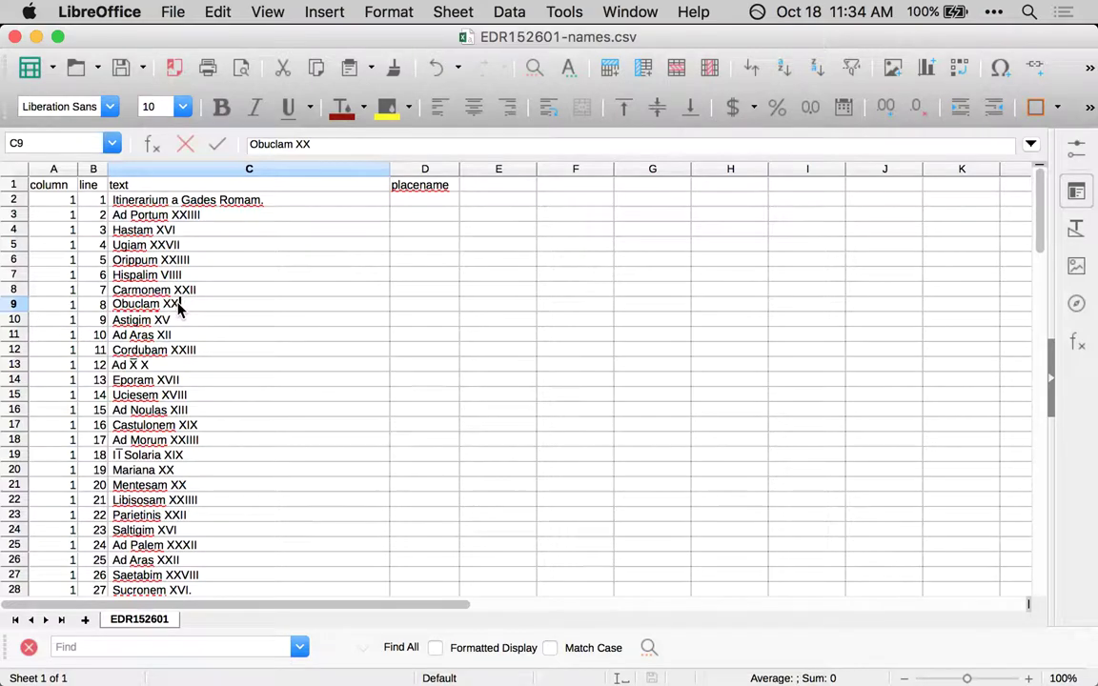
pyautogui.press('Return')
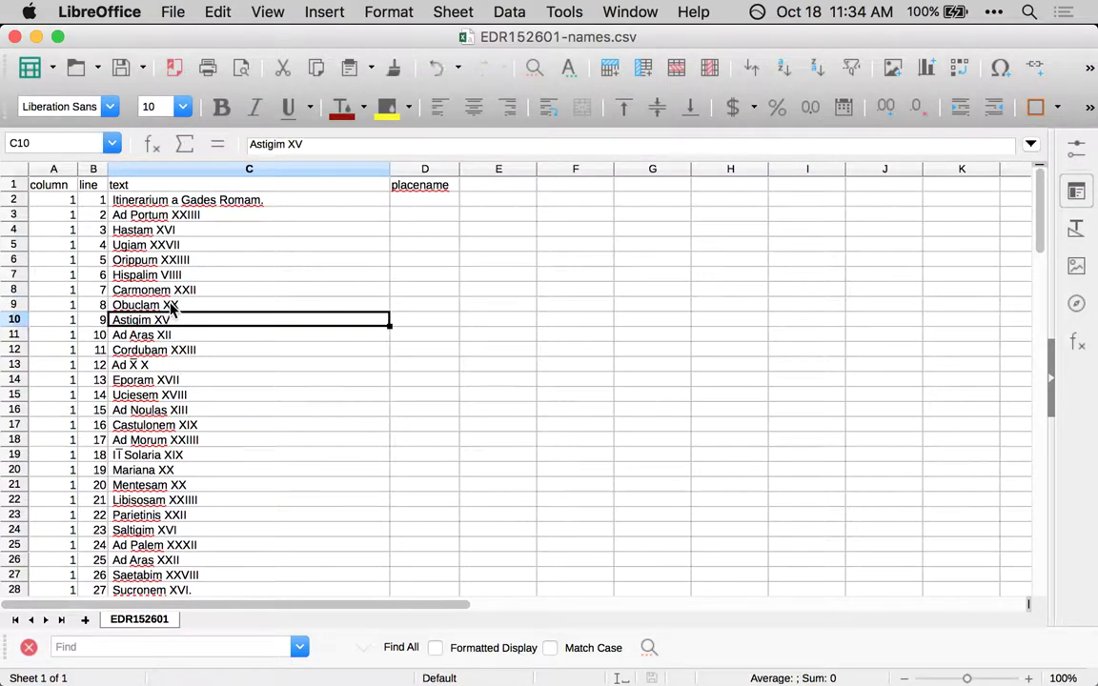
pyautogui.click(170, 306)
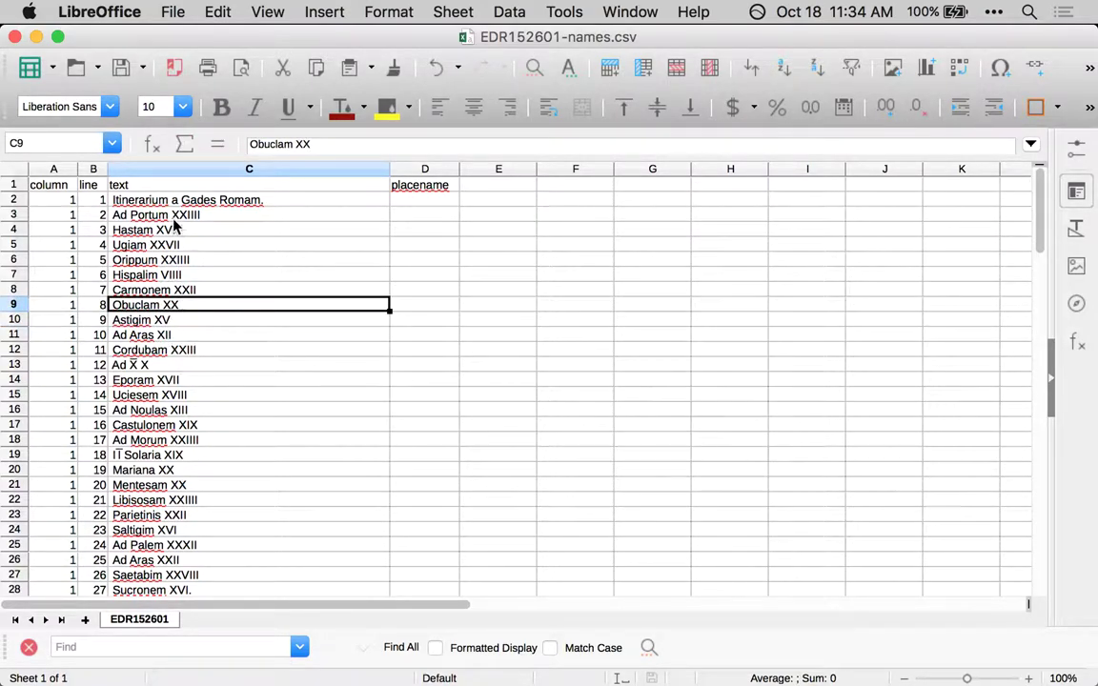
# Compare the title line in C2 and the closing sum line in C107 with the ordinary placename entry in C3.
pyautogui.click(255, 206)
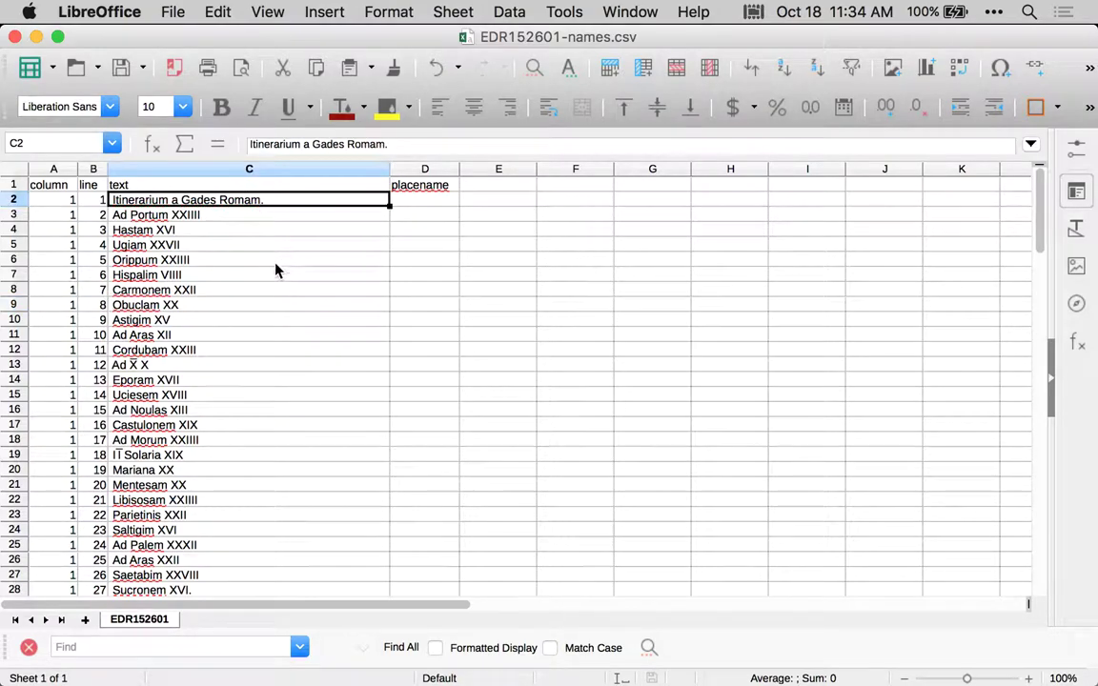
pyautogui.scroll(-20, 198, 400)
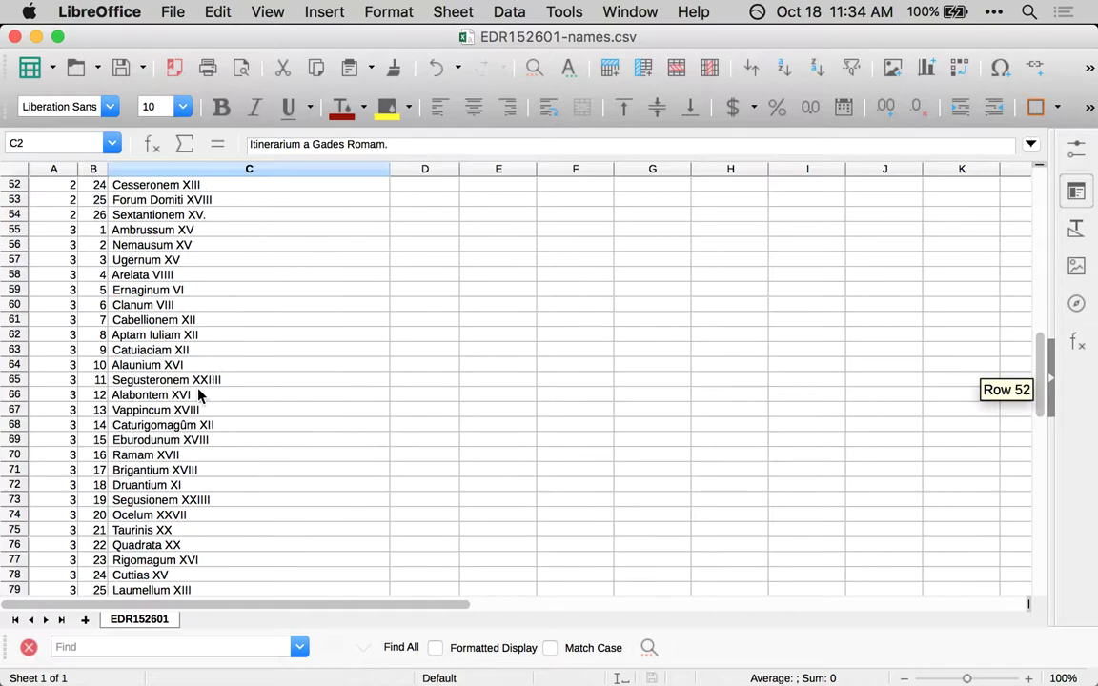
pyautogui.scroll(1, 198, 392)
pyautogui.click(176, 291)
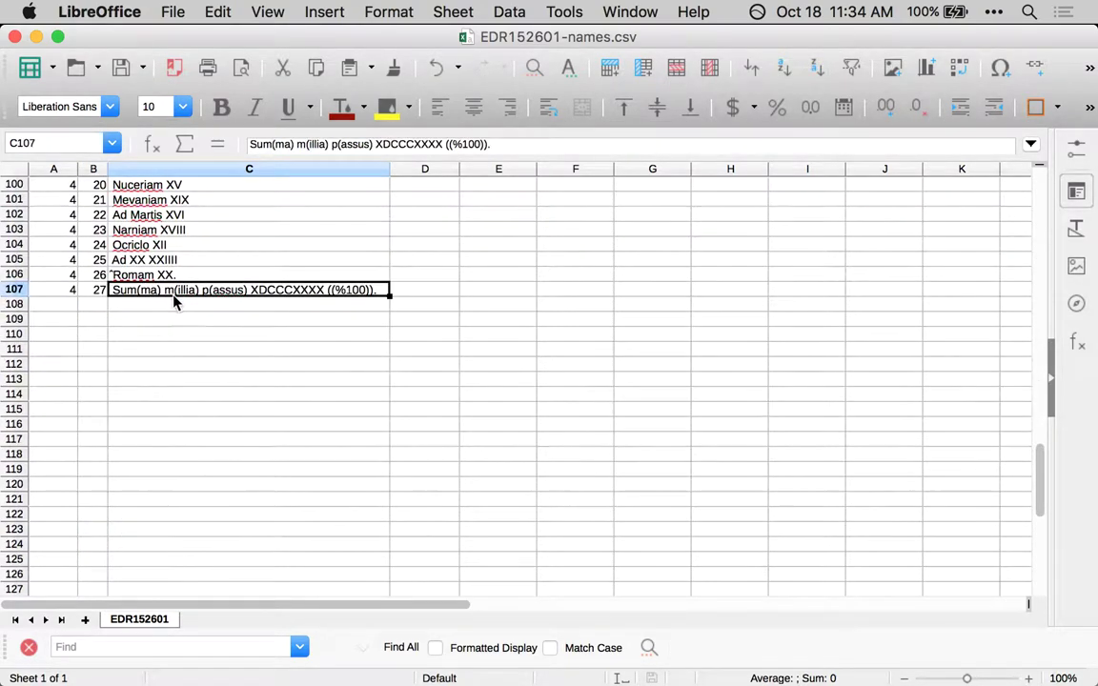
pyautogui.scroll(1, 202, 355)
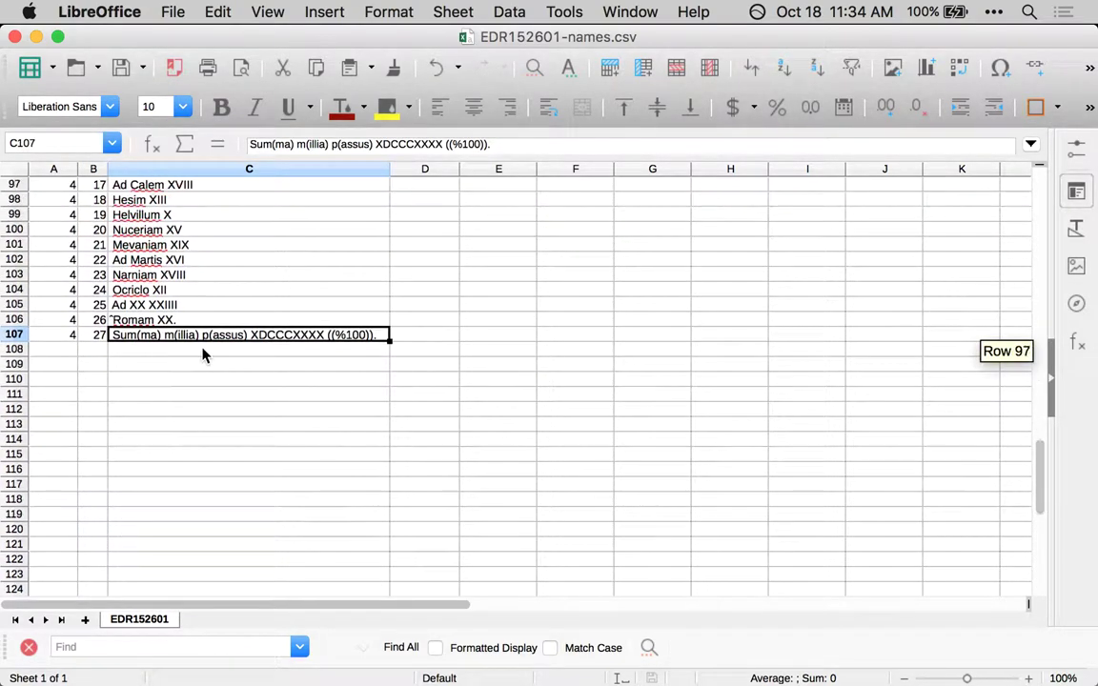
pyautogui.scroll(20, 202, 355)
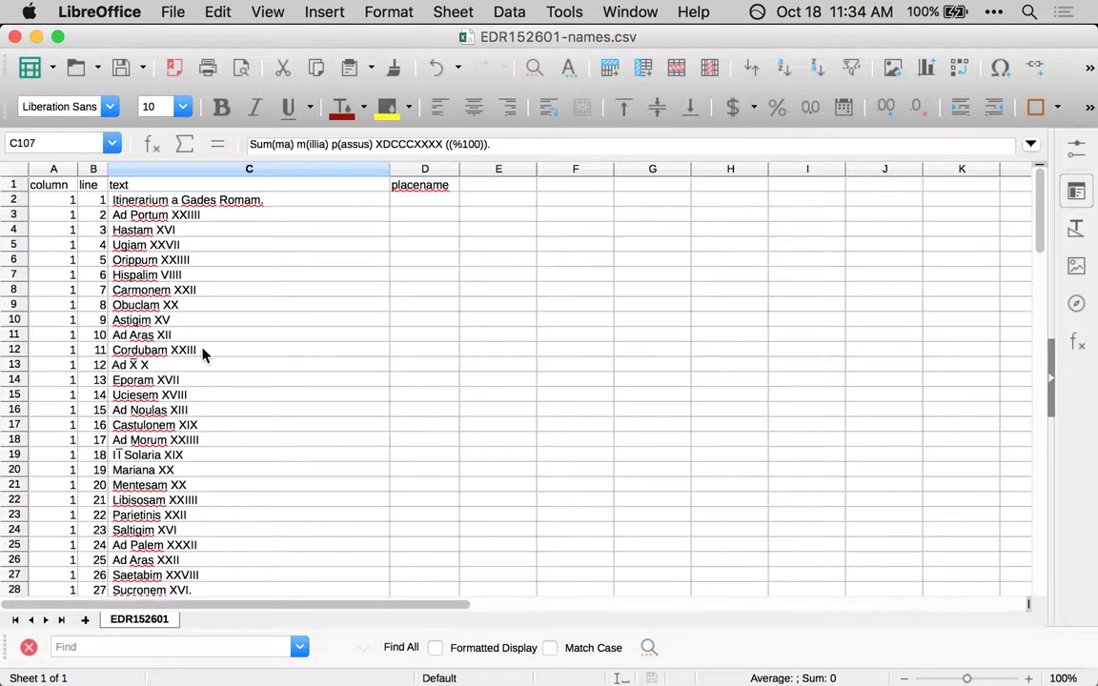
pyautogui.click(191, 217)
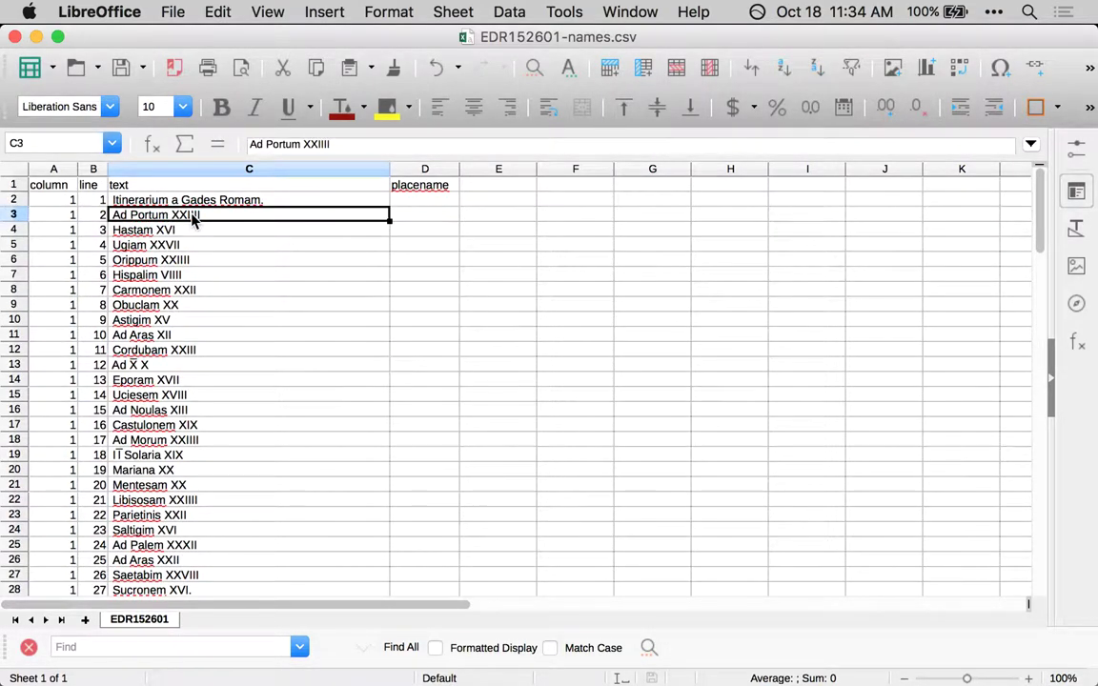
# Review the text column from the title in C2 to the sum in C107, and examine the placename entries in C4 and C5.
pyautogui.click(142, 201)
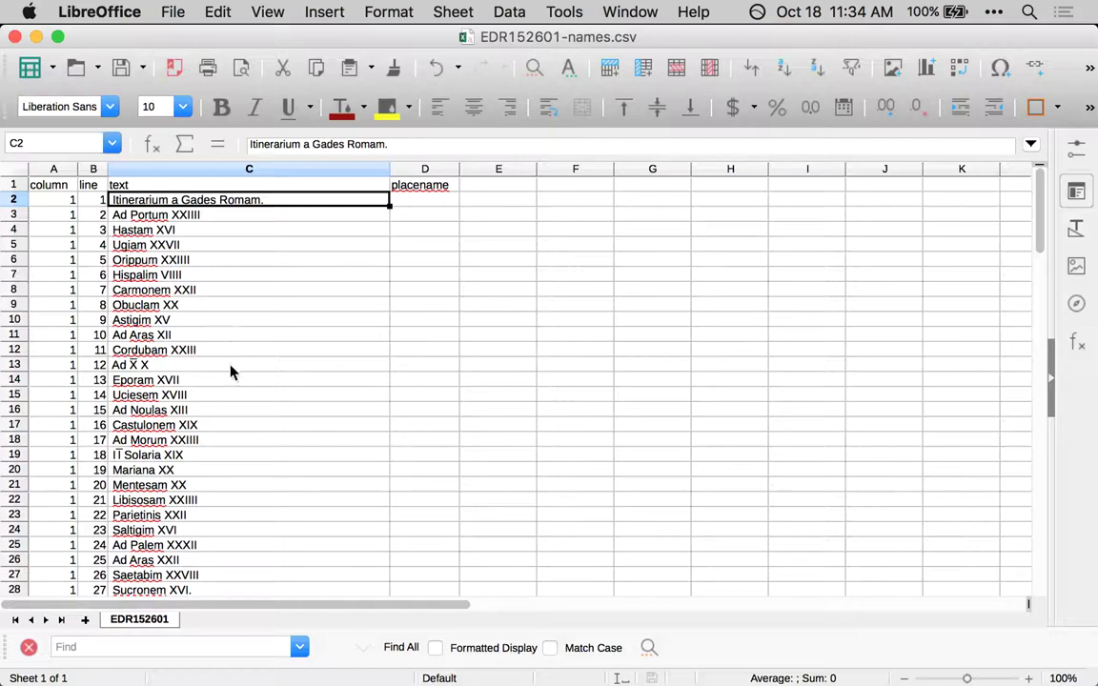
pyautogui.scroll(-11, 231, 370)
pyautogui.scroll(11, 231, 369)
pyautogui.scroll(-20, 249, 450)
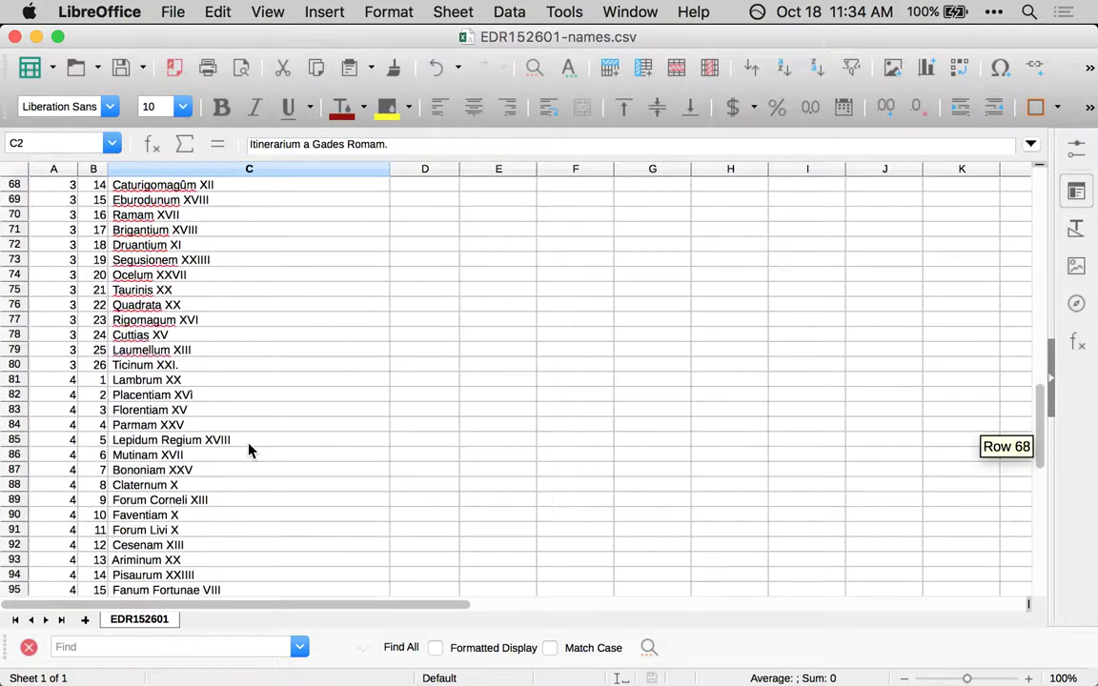
pyautogui.scroll(-9, 249, 450)
pyautogui.click(215, 381)
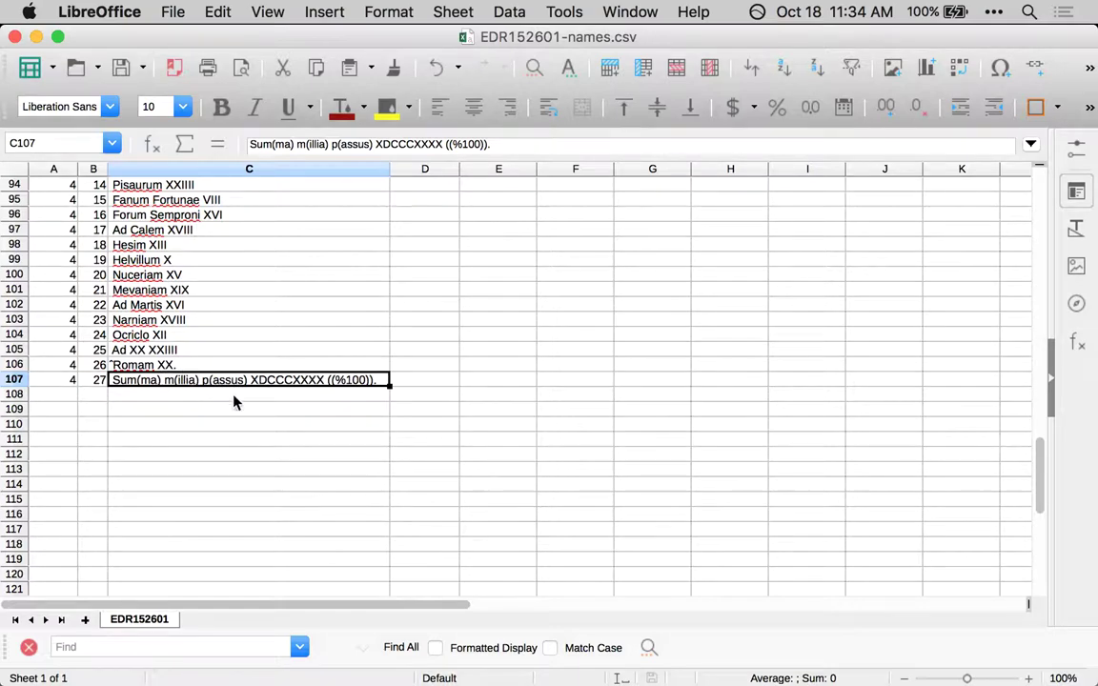
pyautogui.scroll(20, 274, 348)
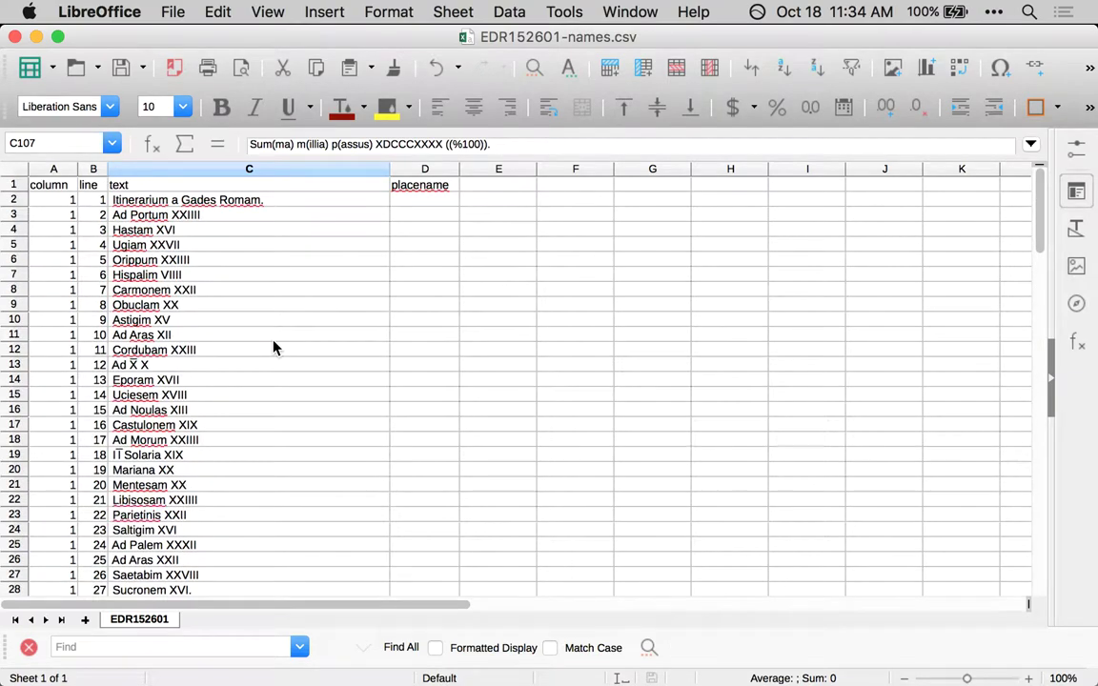
pyautogui.click(284, 200)
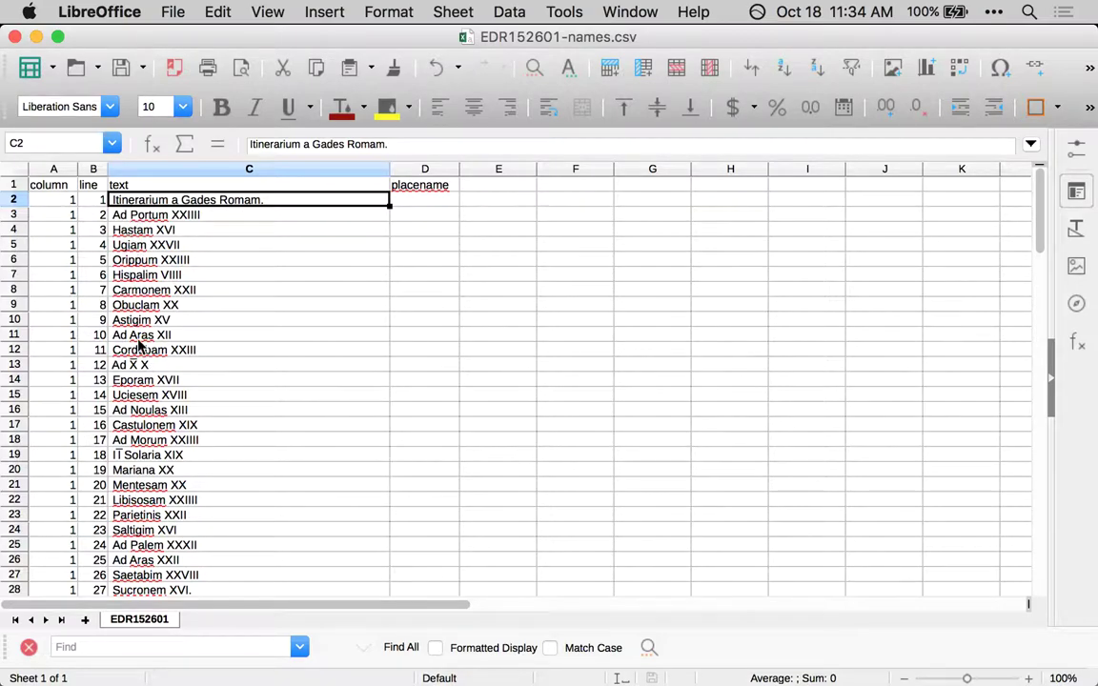
pyautogui.click(145, 233)
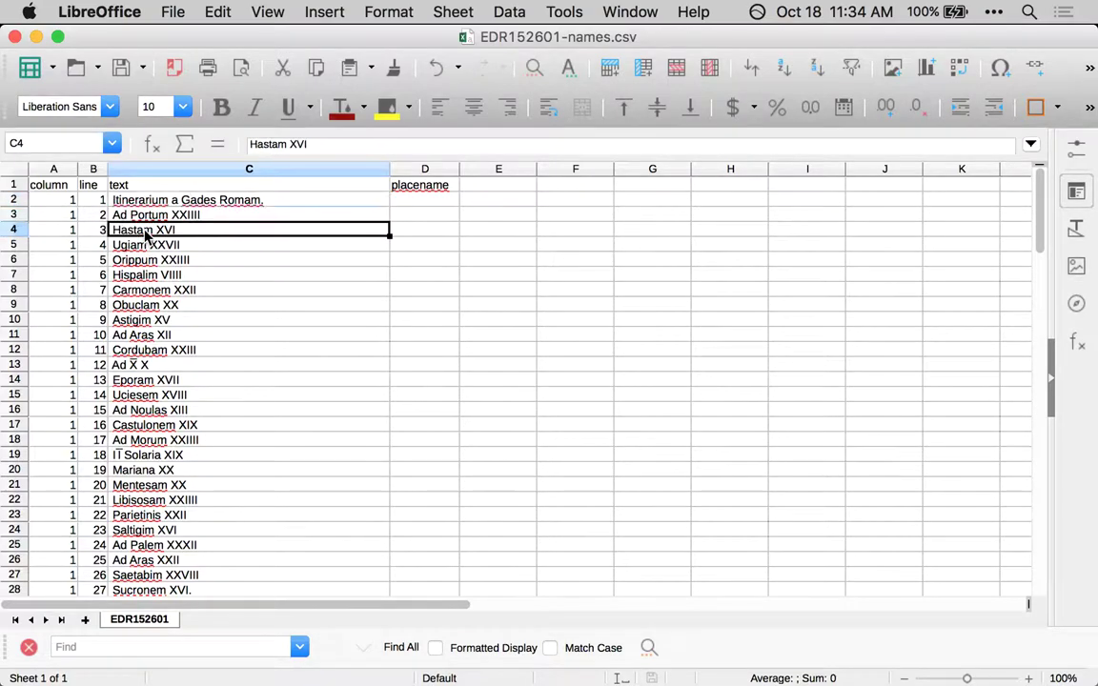
pyautogui.click(168, 250)
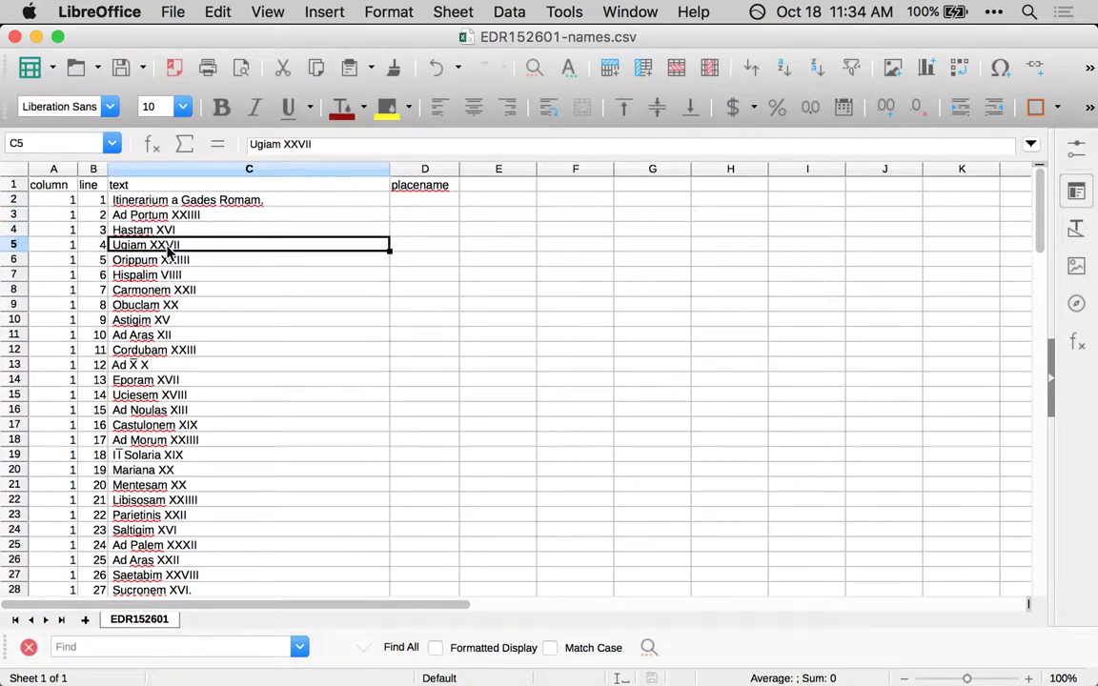